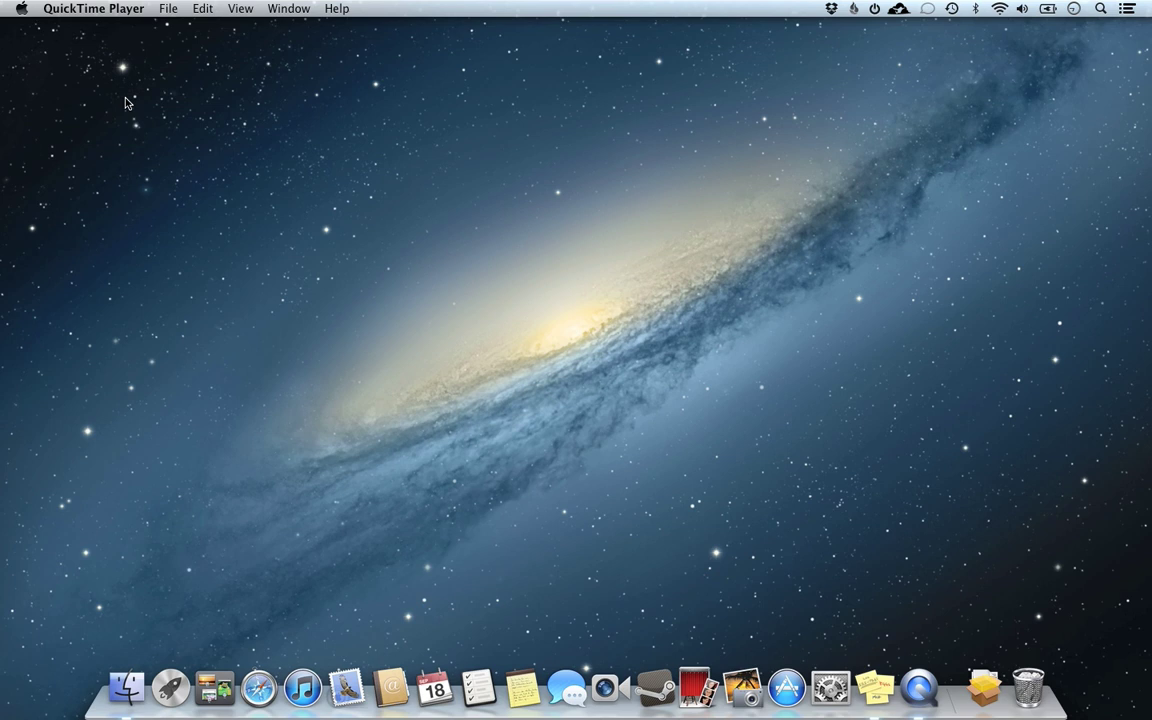
Step: Switch to Finder, browse Launchpad's app pages, and open then close System Preferences
key("super+Tab")
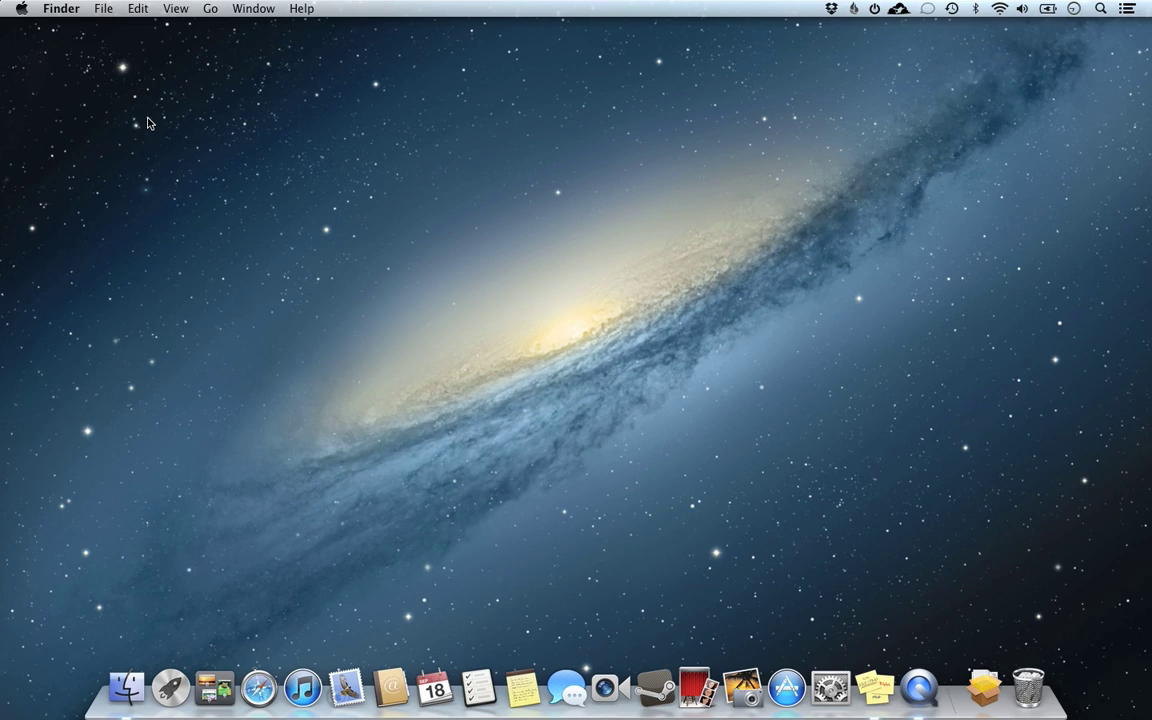
left_click(170, 687)
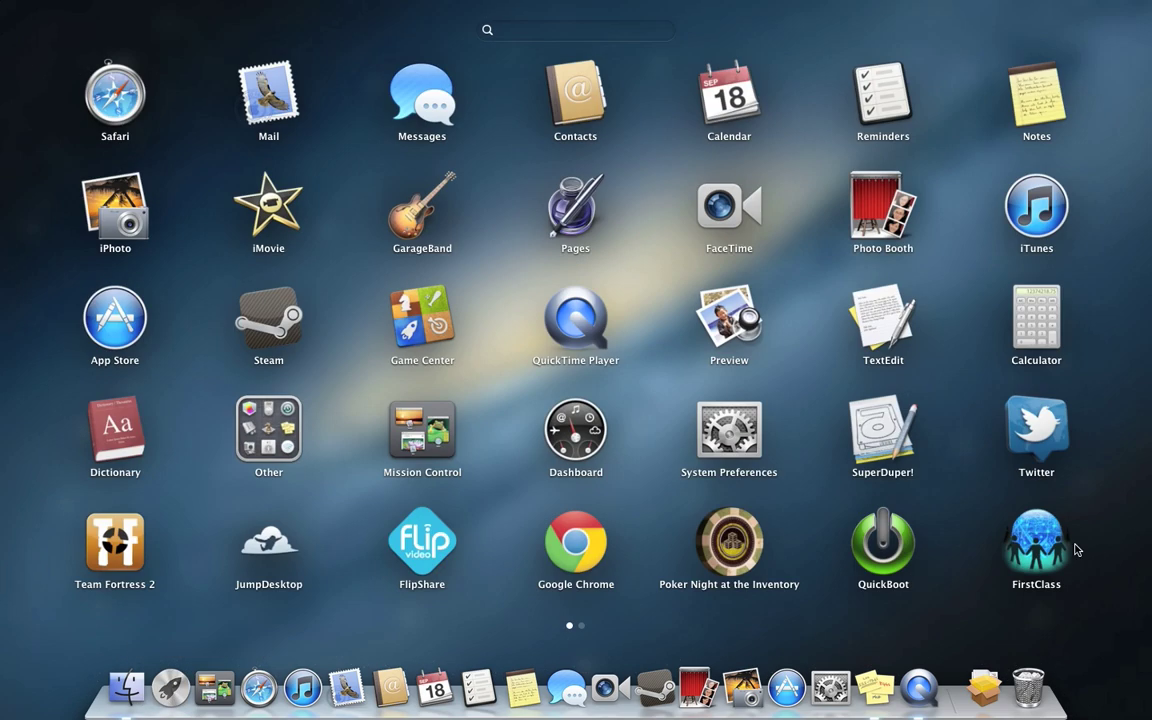
left_click_drag(1099, 240, 310, 245)
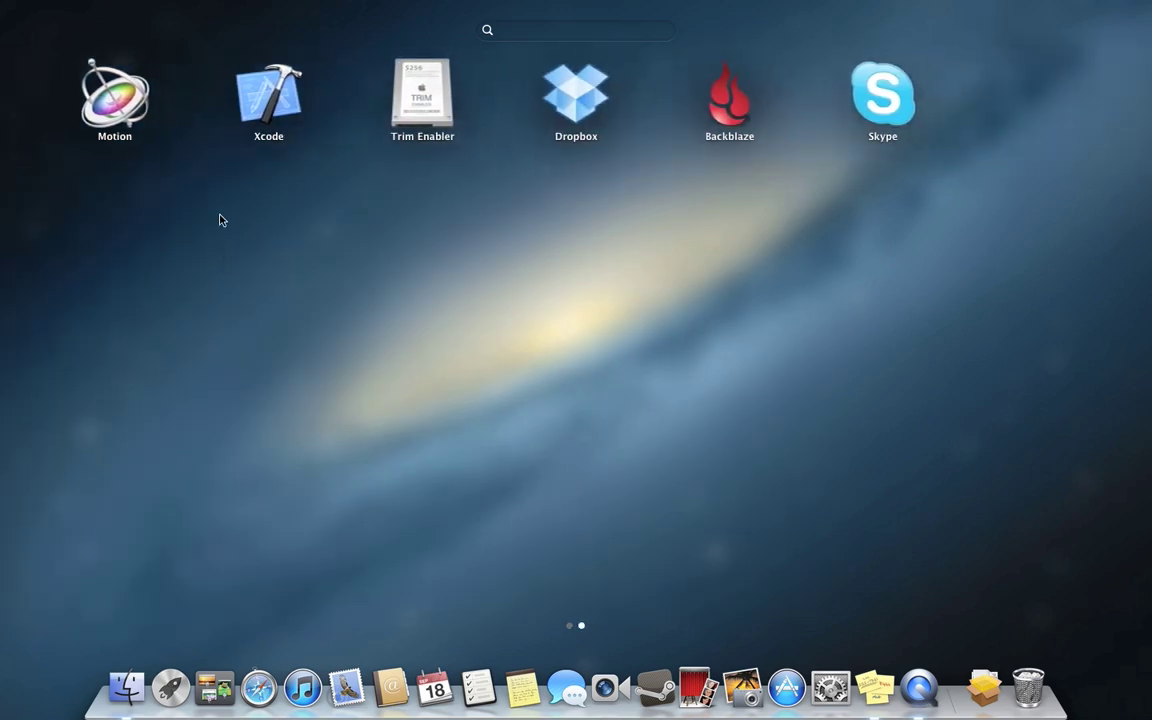
left_click_drag(222, 220, 1021, 260)
left_click(728, 418)
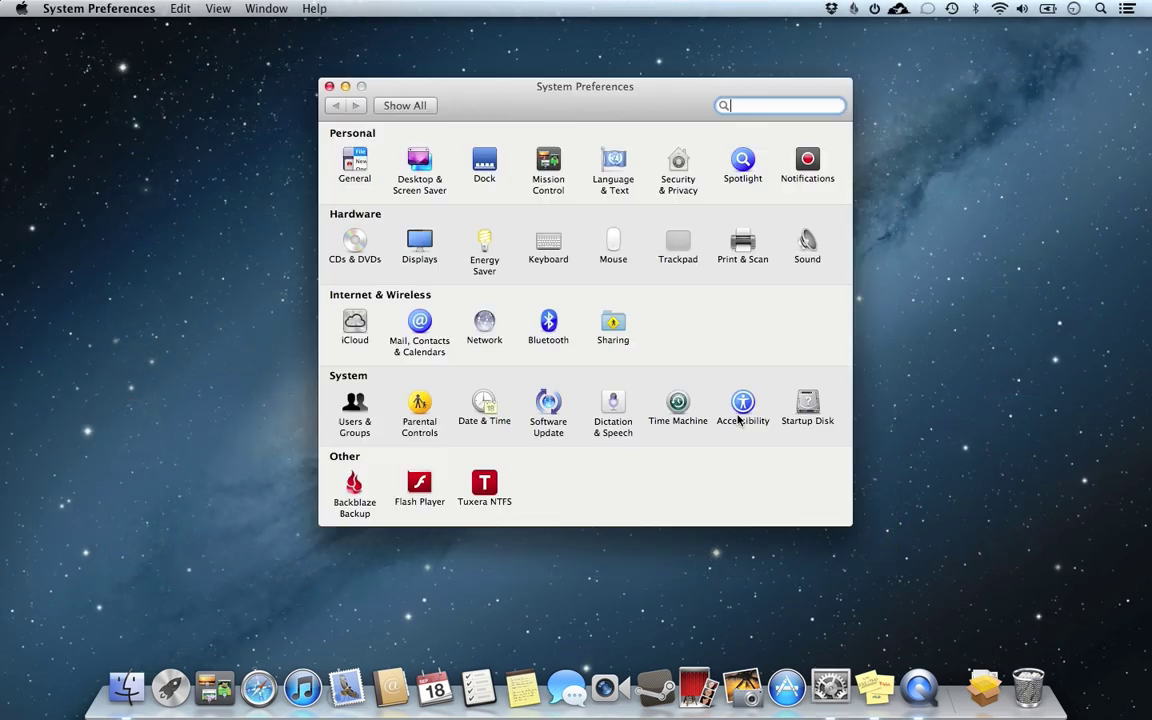
key("super+w")
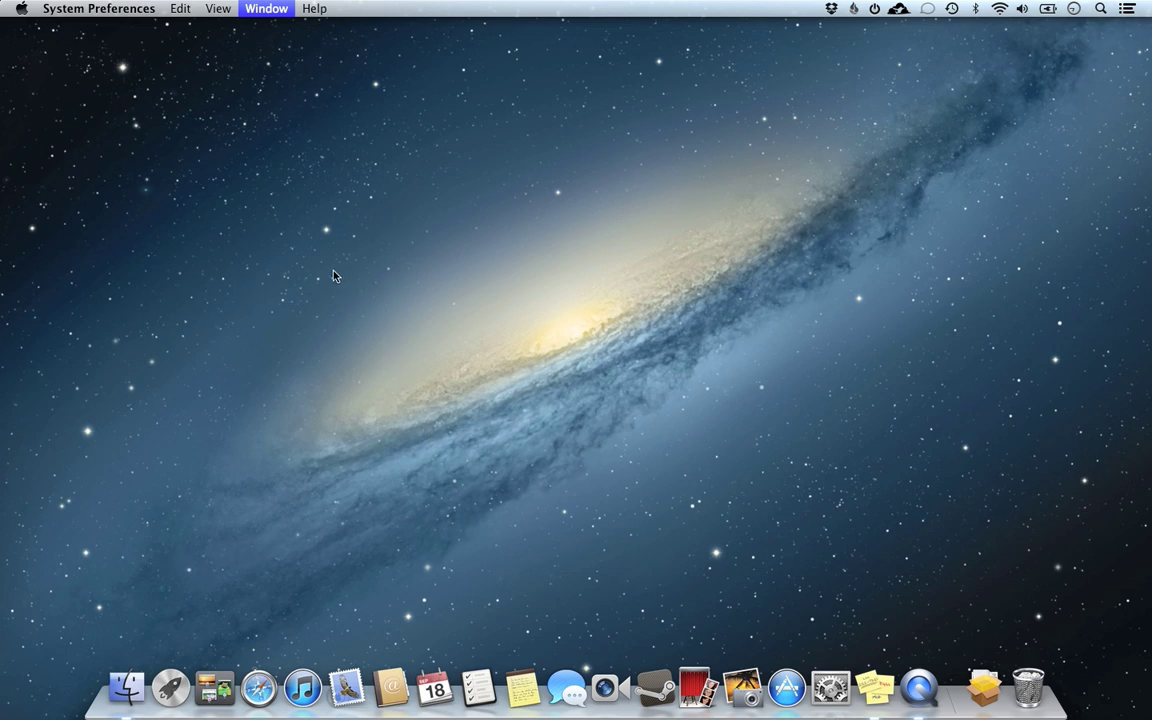
Step: Open Launchpad's Other folder and launch Boot Camp Assistant
key("super")
left_click(497, 256)
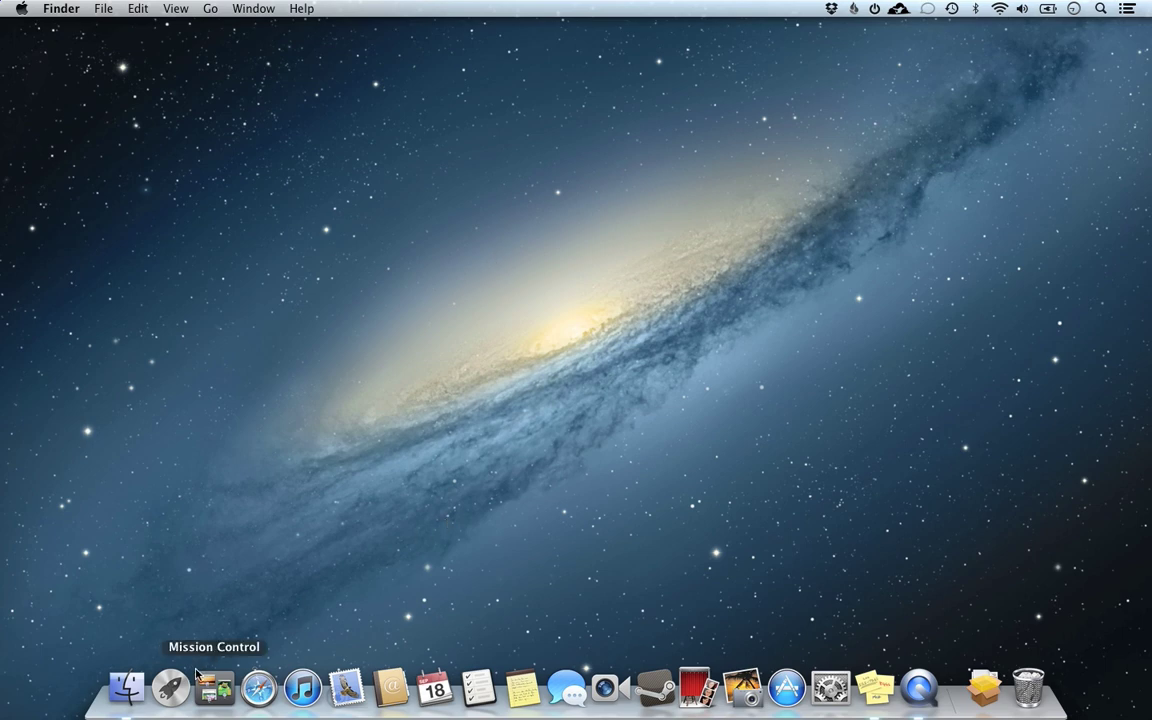
left_click(170, 688)
left_click(270, 430)
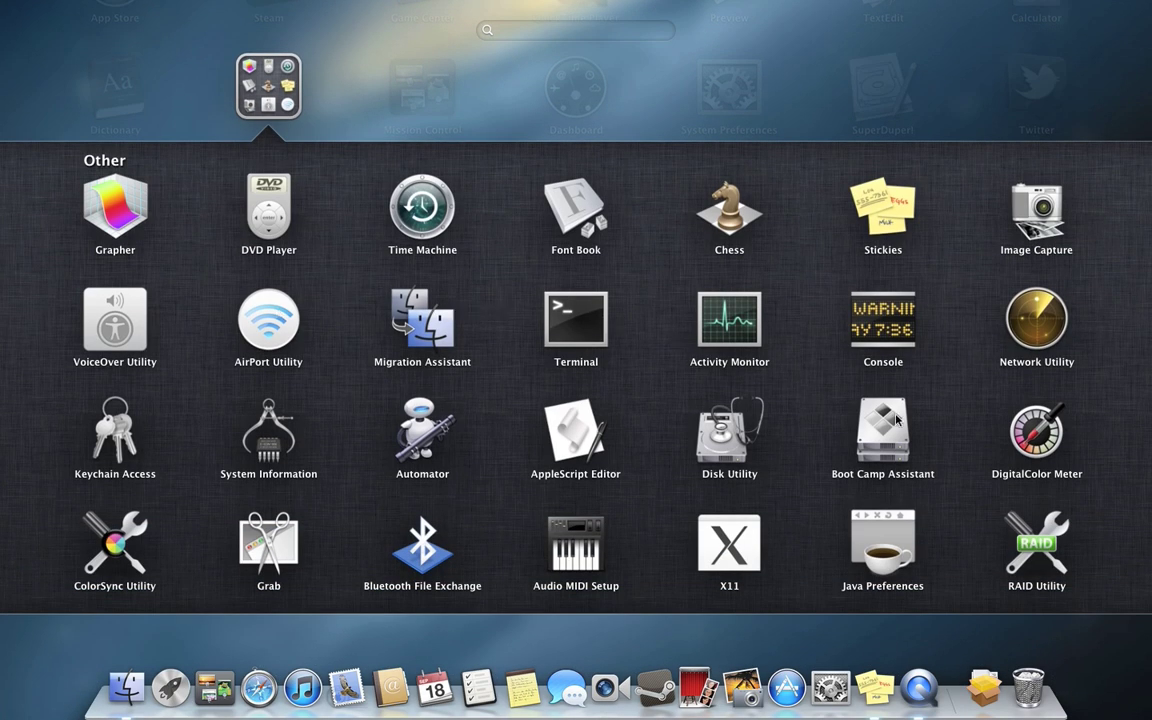
left_click(845, 425)
Step: Continue past the introduction, untick Remove Windows 7 and tick downloading the latest Windows support software
left_click(846, 484)
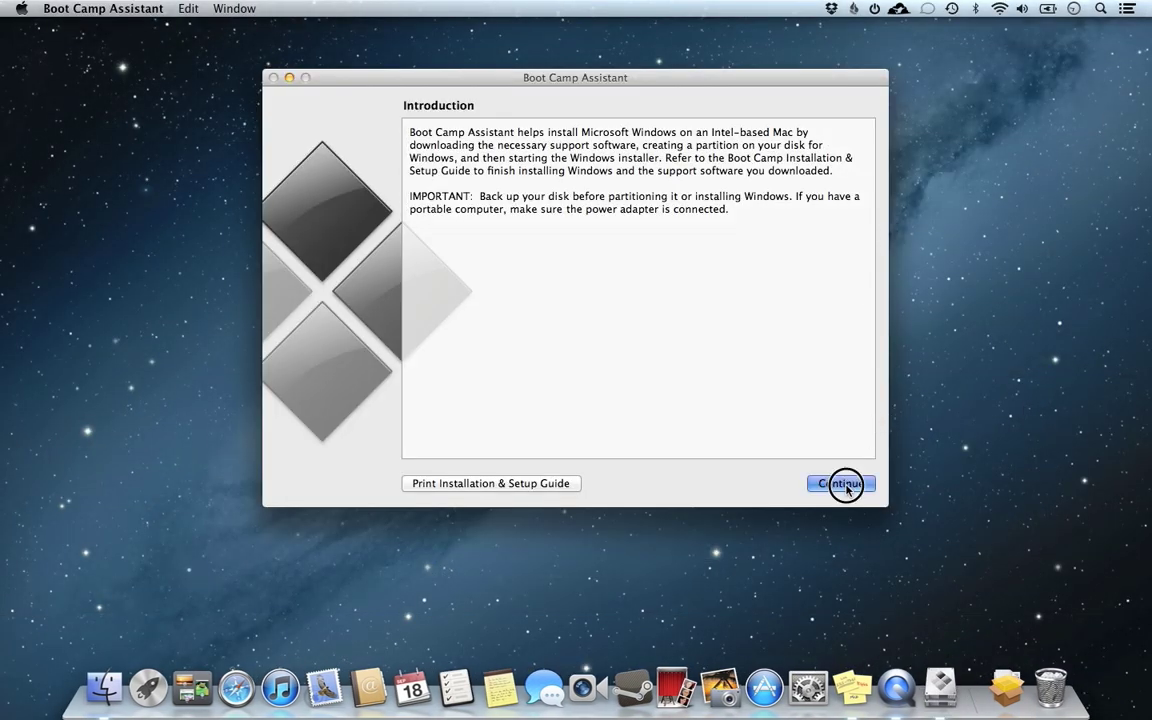
left_click(431, 322)
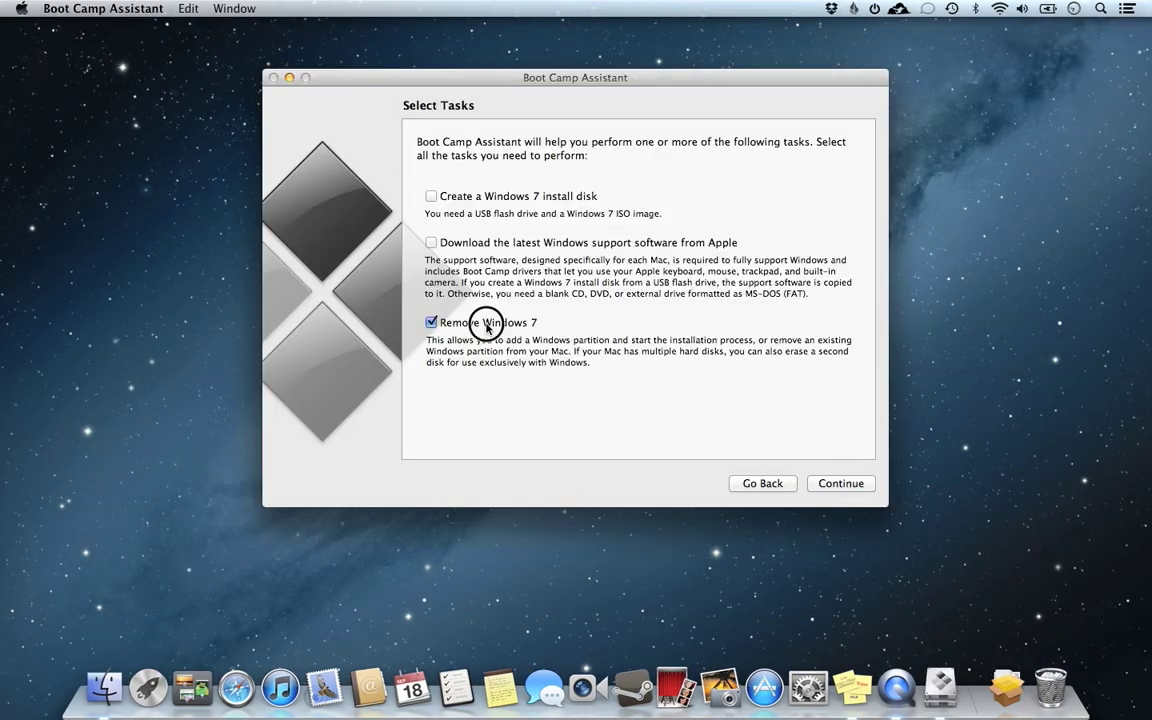
left_click(431, 243)
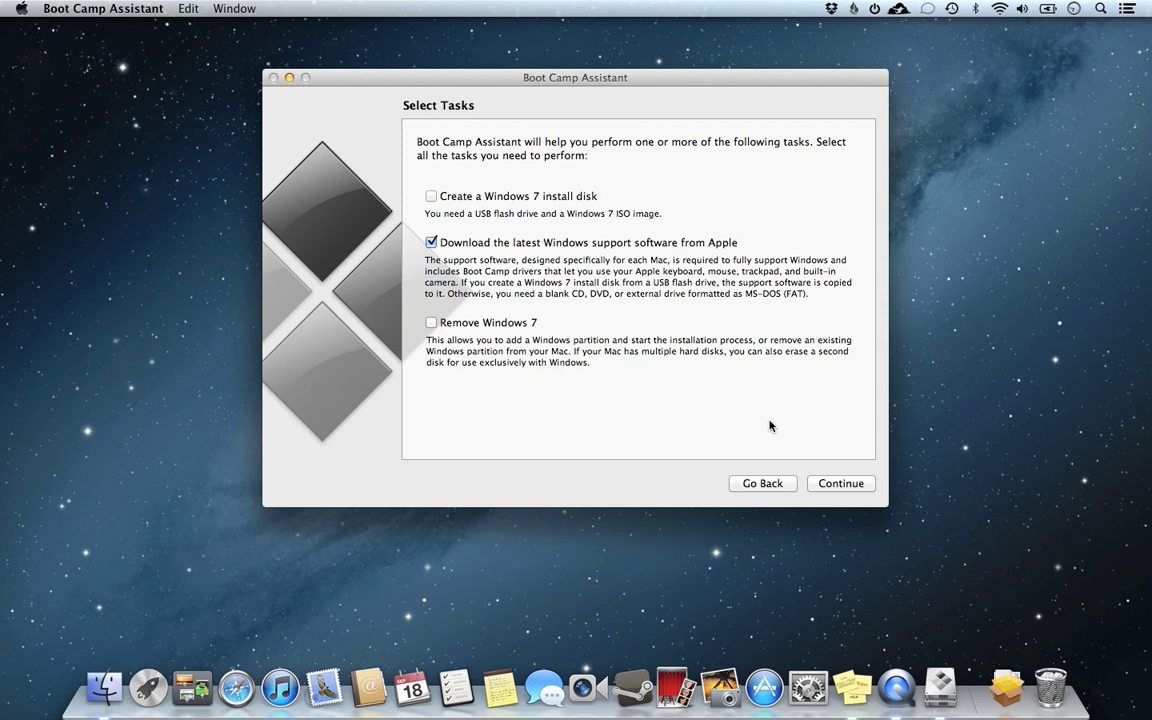
Step: Select 'Save a copy to an external drive', continue, then cancel the Save As sheet
left_click(835, 484)
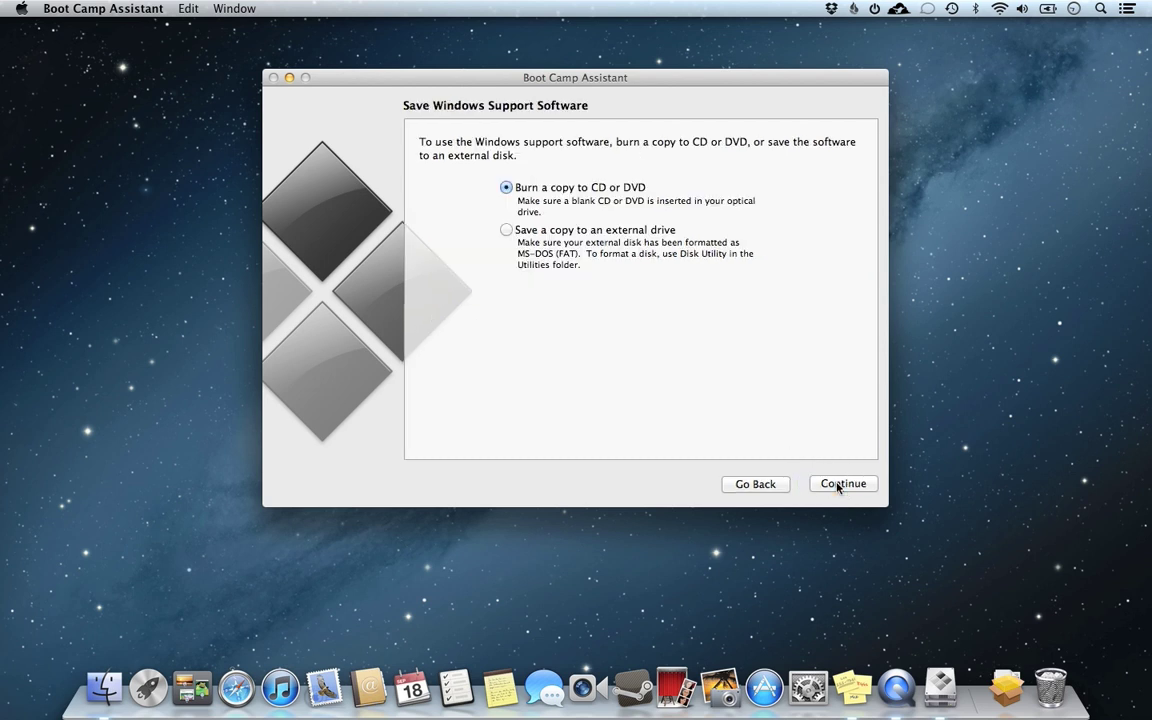
left_click(506, 229)
left_click(850, 482)
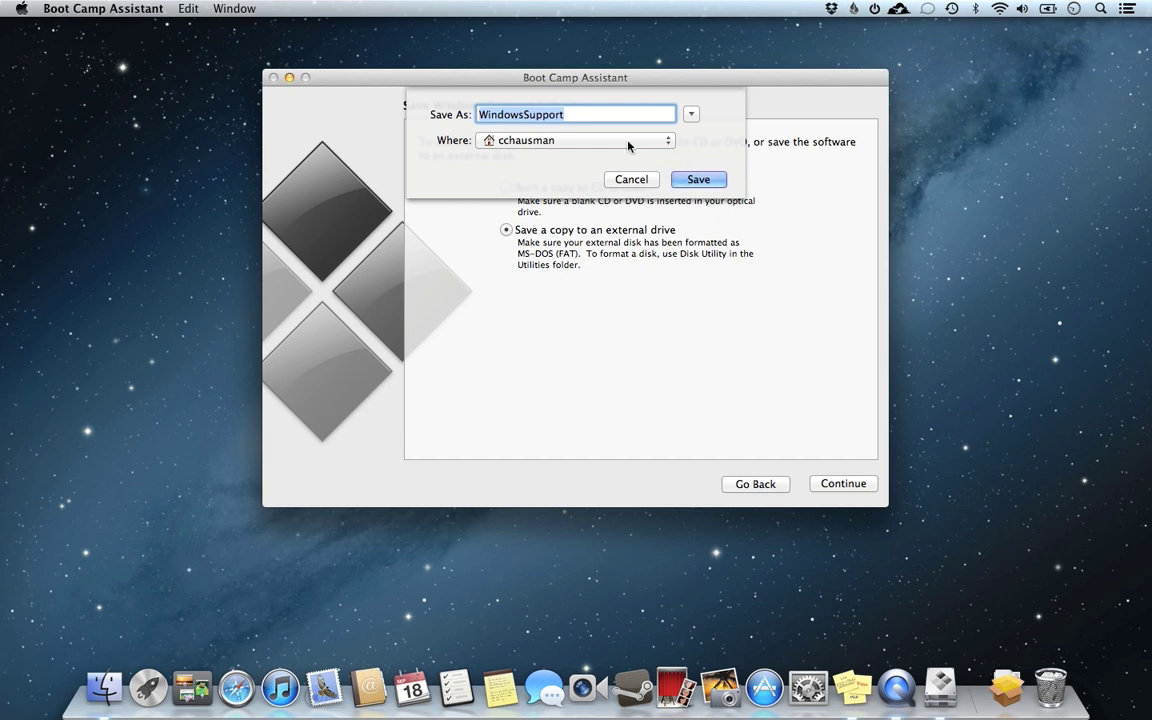
left_click(632, 179)
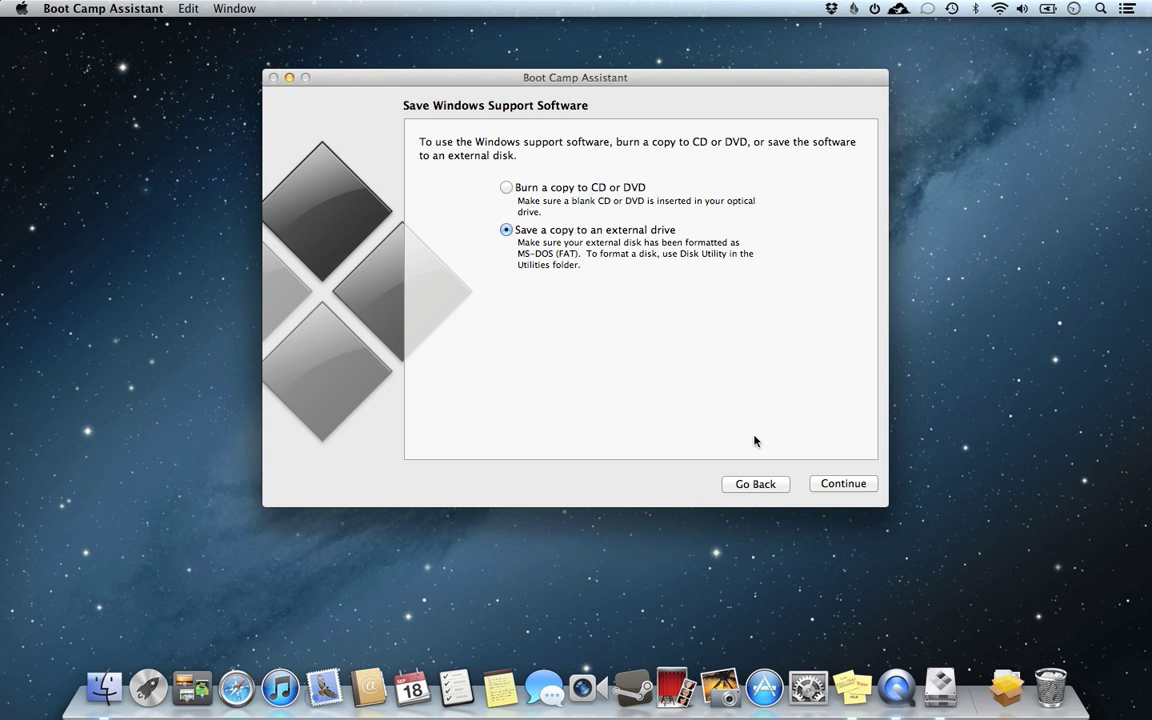
Step: Save the software as WindowsSupport and authorize the helper with the account password
left_click(823, 486)
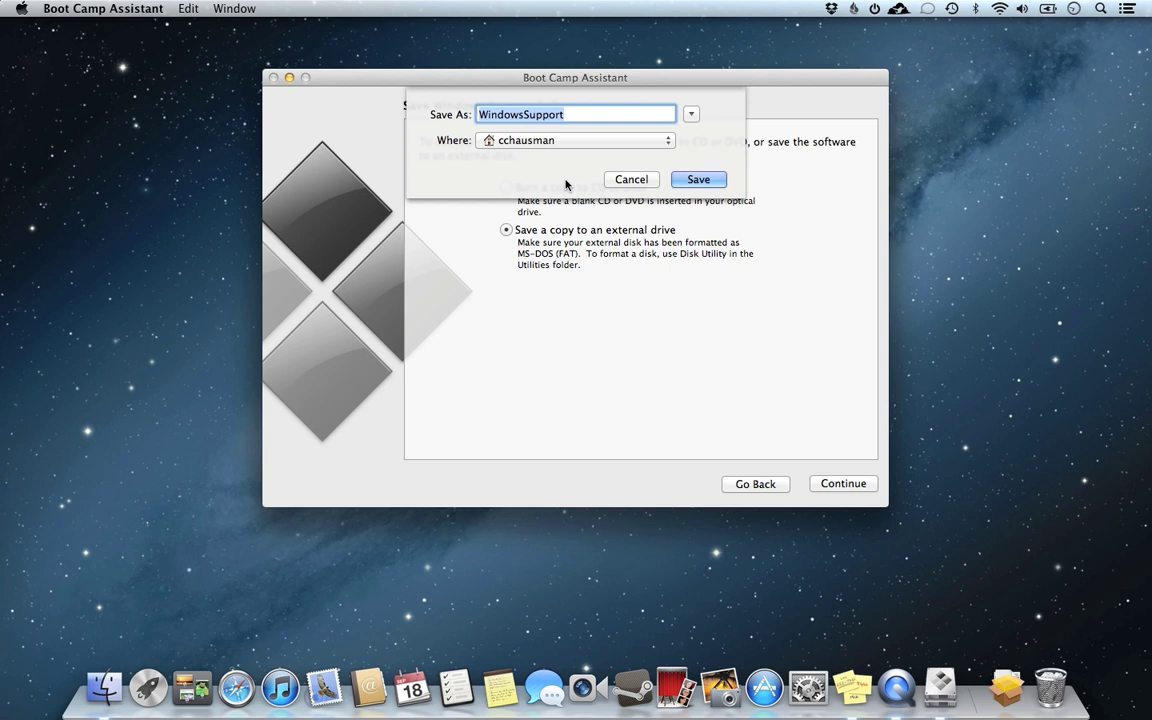
left_click(699, 180)
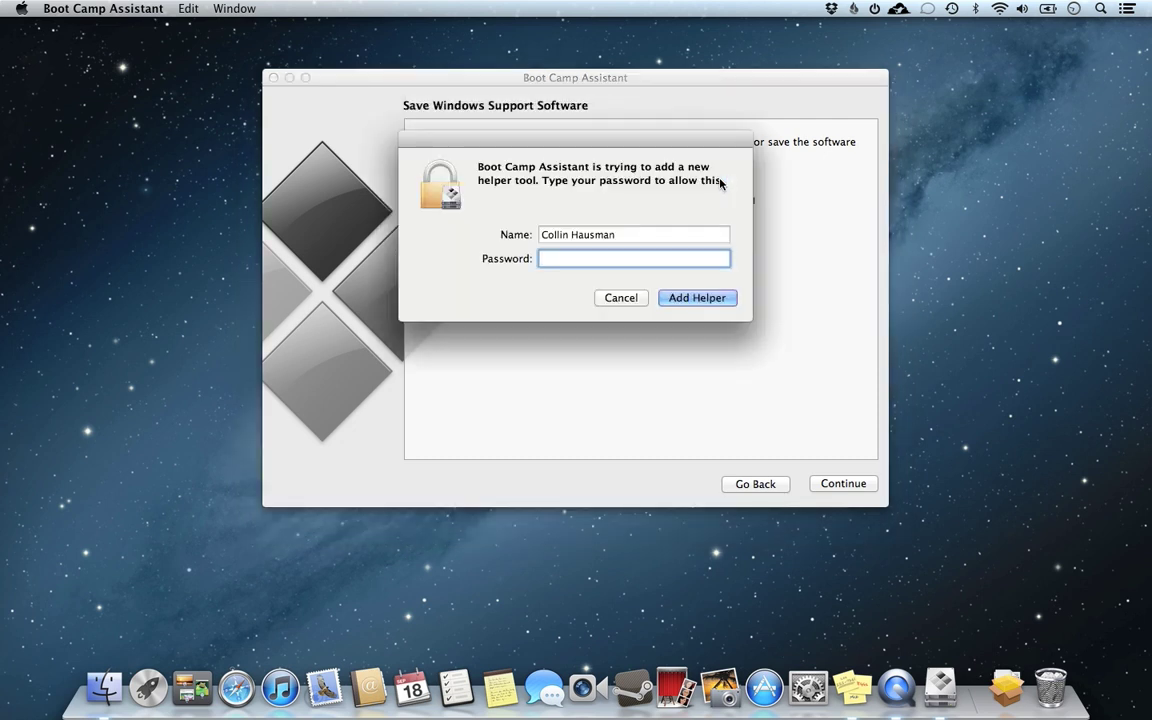
type("•••••")
key("Return")
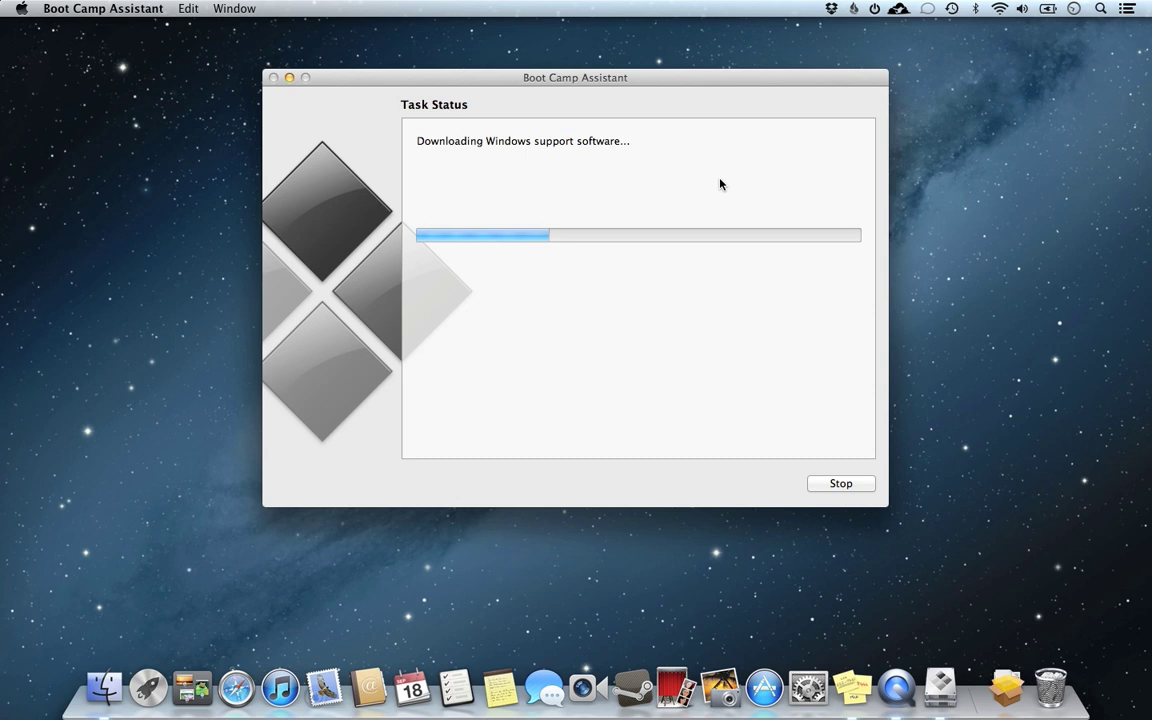
Step: Stop the download, authenticate with the account password, and quit Boot Camp Assistant
left_click(836, 484)
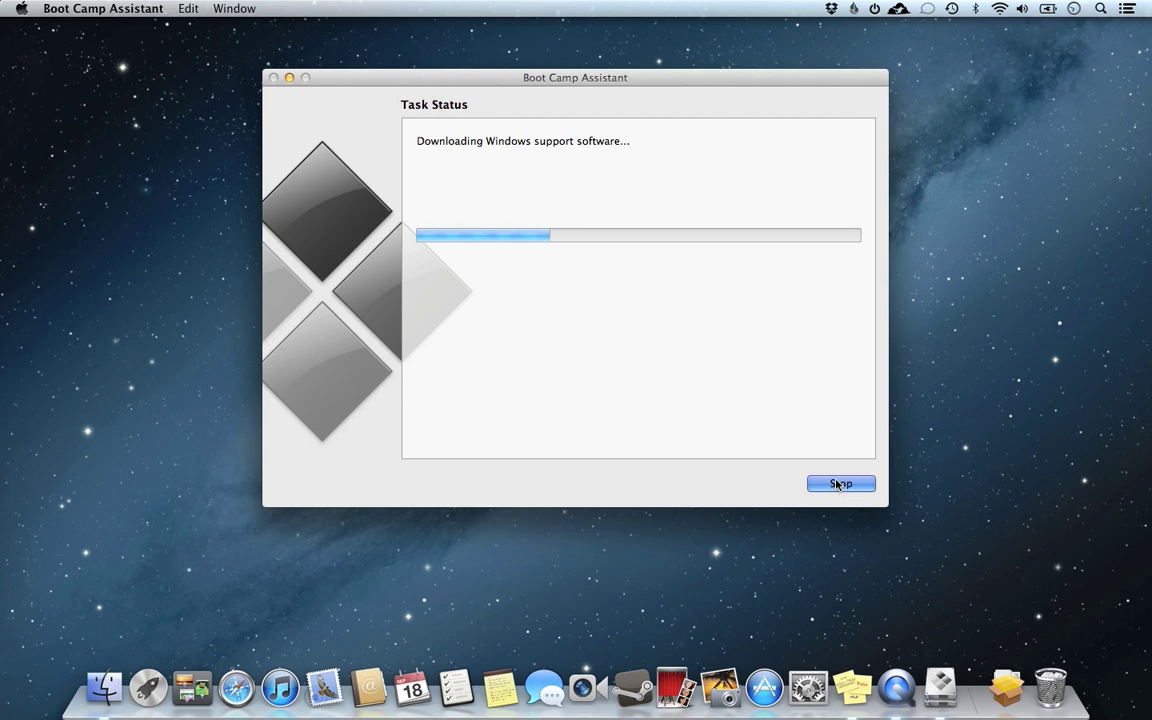
type("•••")
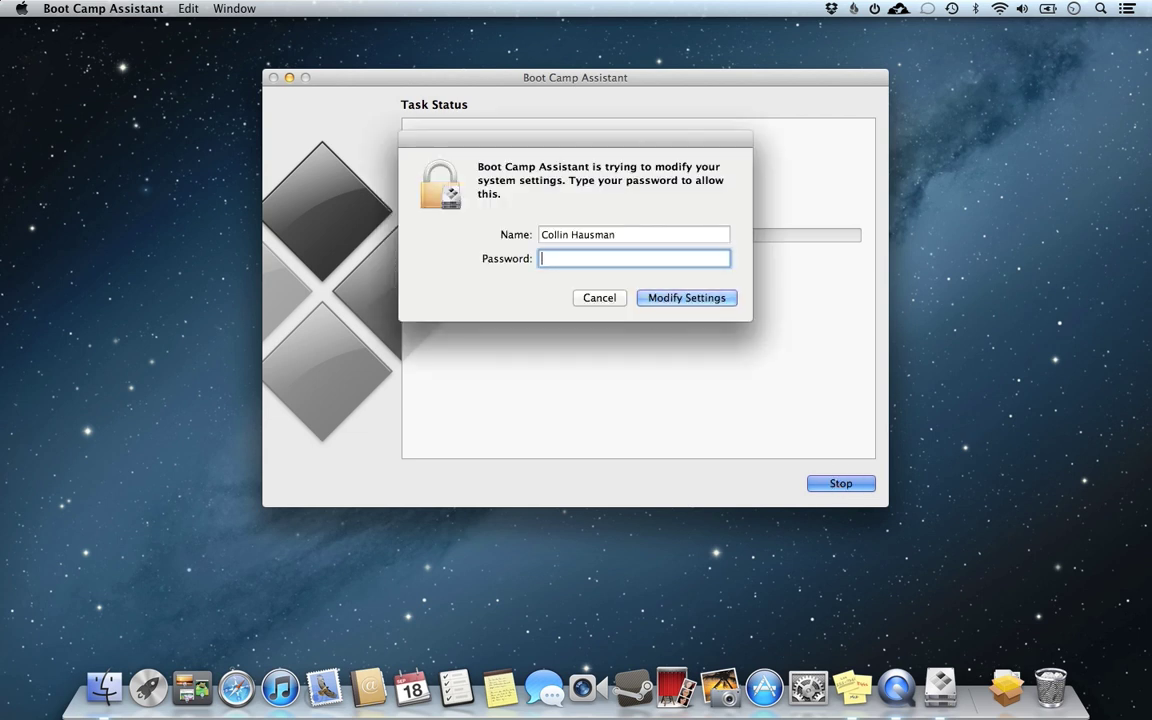
type("•••••")
key("Return")
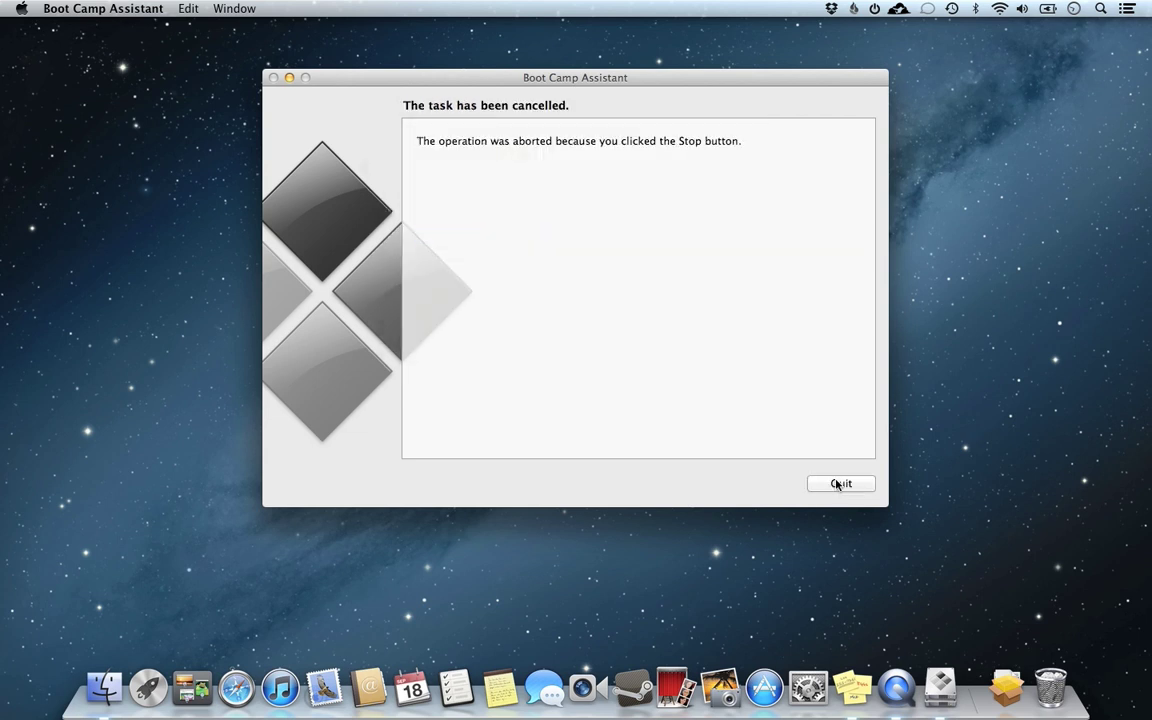
key("super")
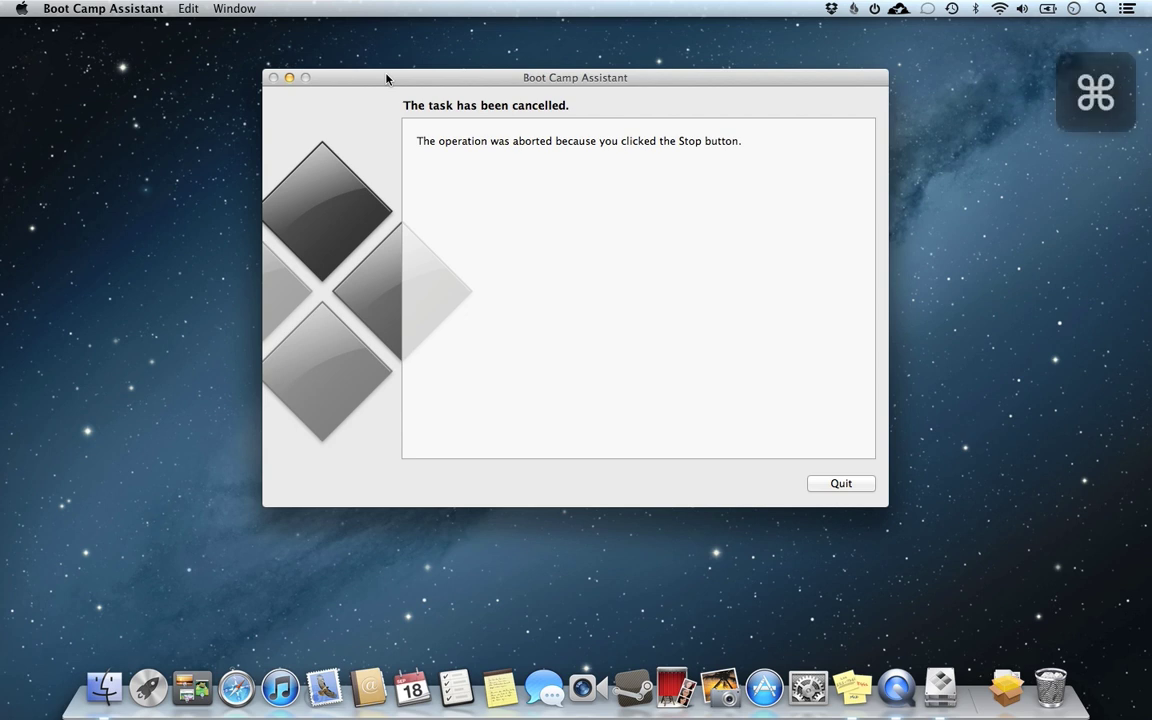
key("super+q")
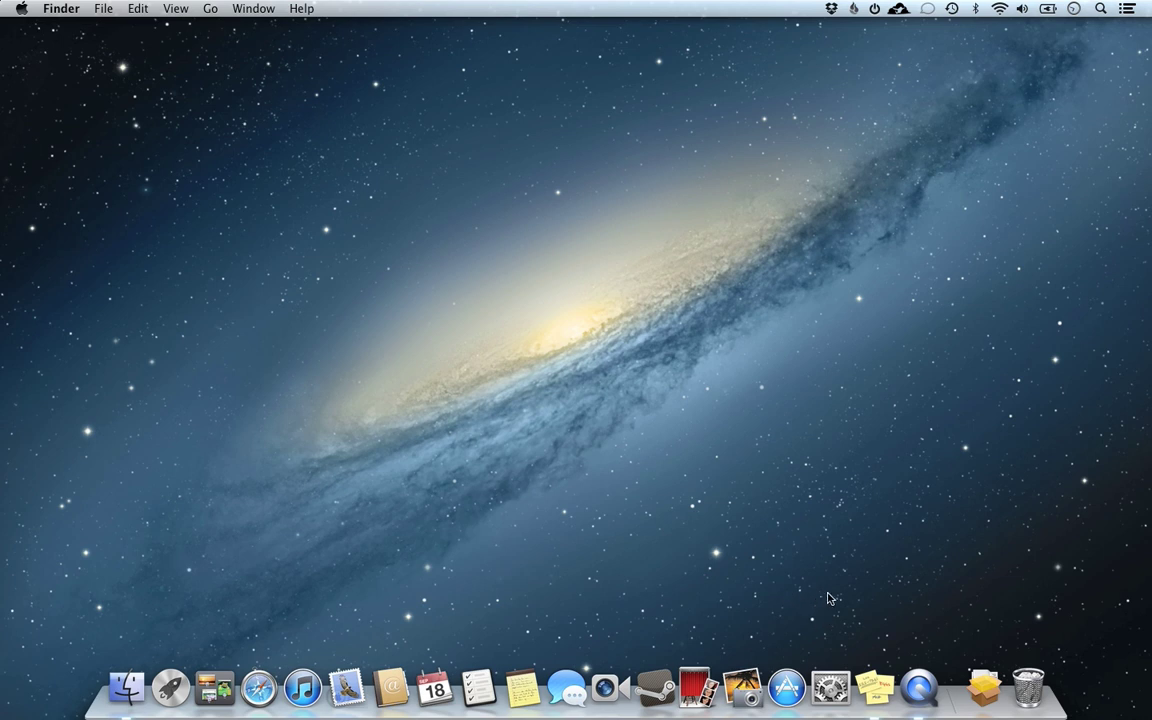
Step: Open the swscan catalog URL from the sticky note in Safari
left_click(876, 683)
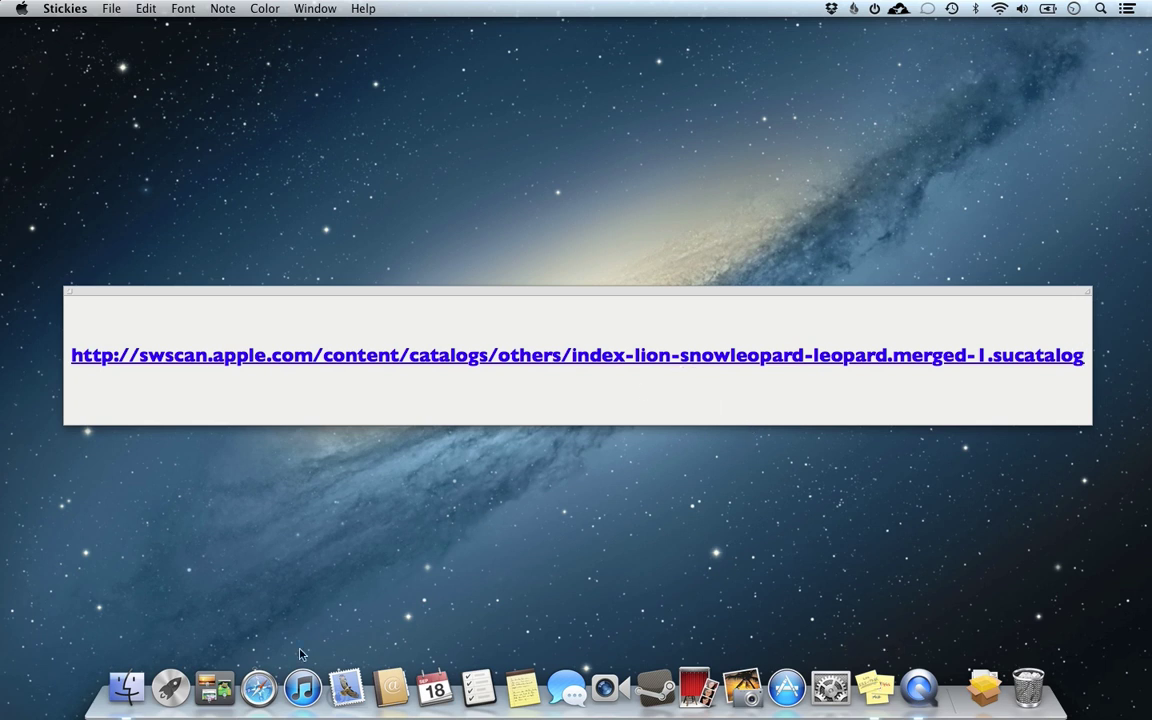
left_click(258, 688)
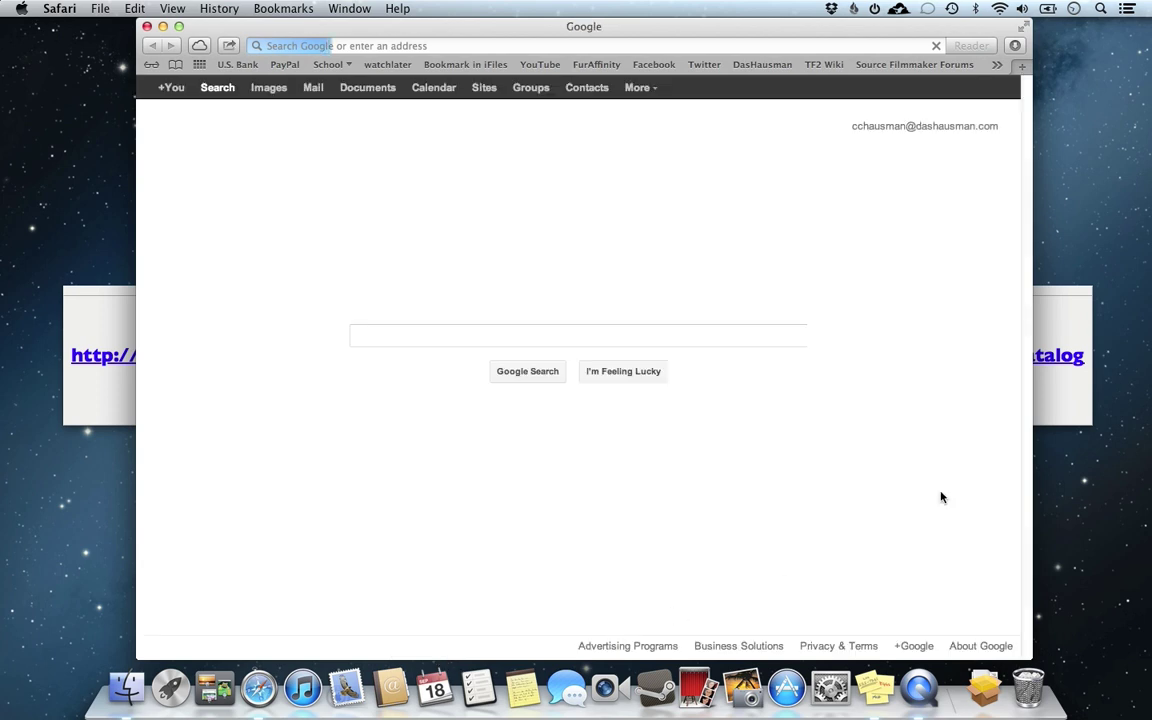
left_click(1062, 367)
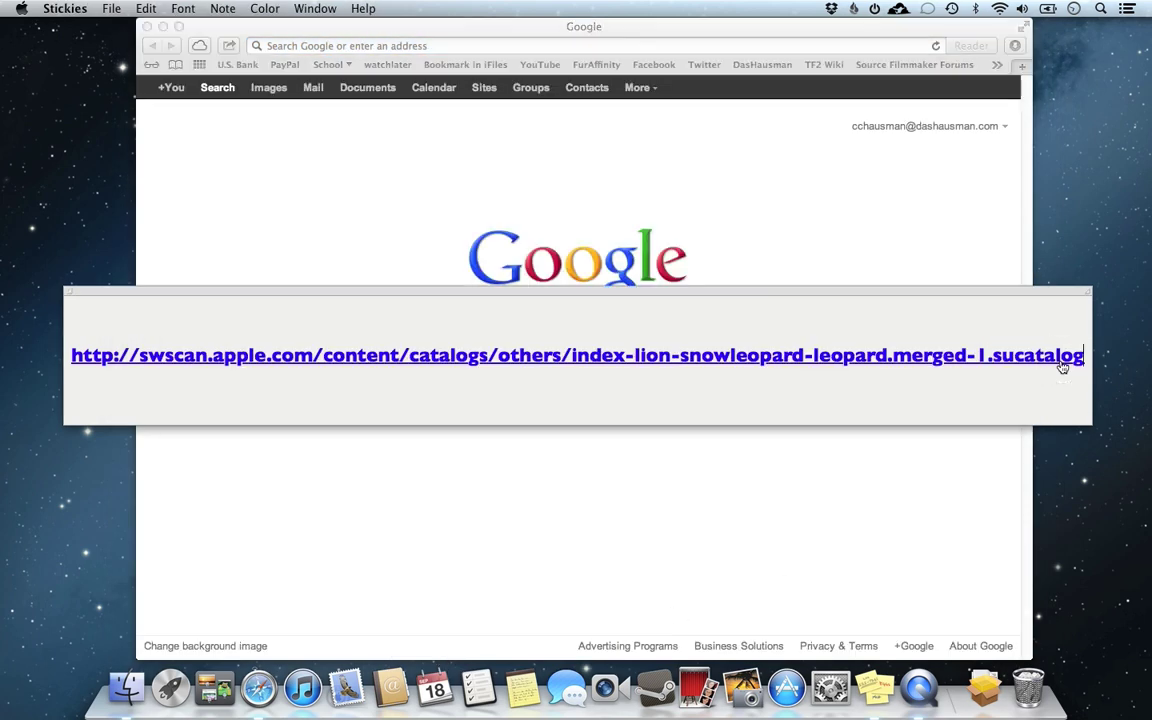
left_click(1062, 362)
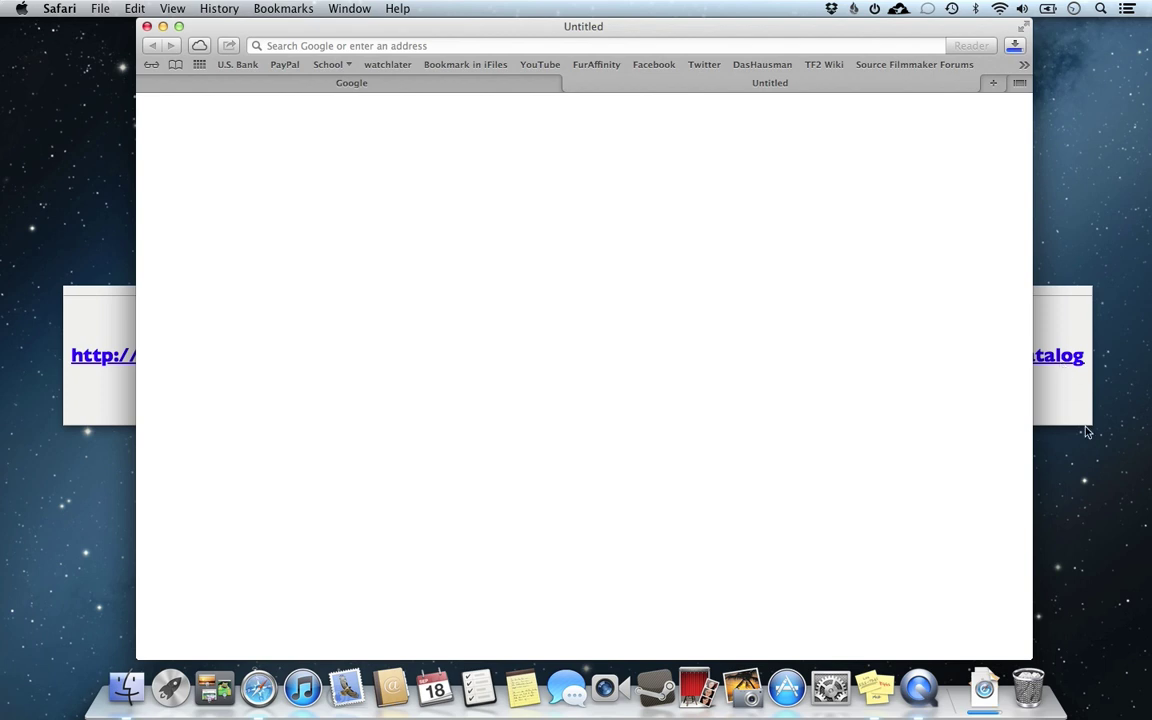
Step: Open a downloaded .sucatalog file from the Downloads stack, then quit the App Store
left_click(986, 686)
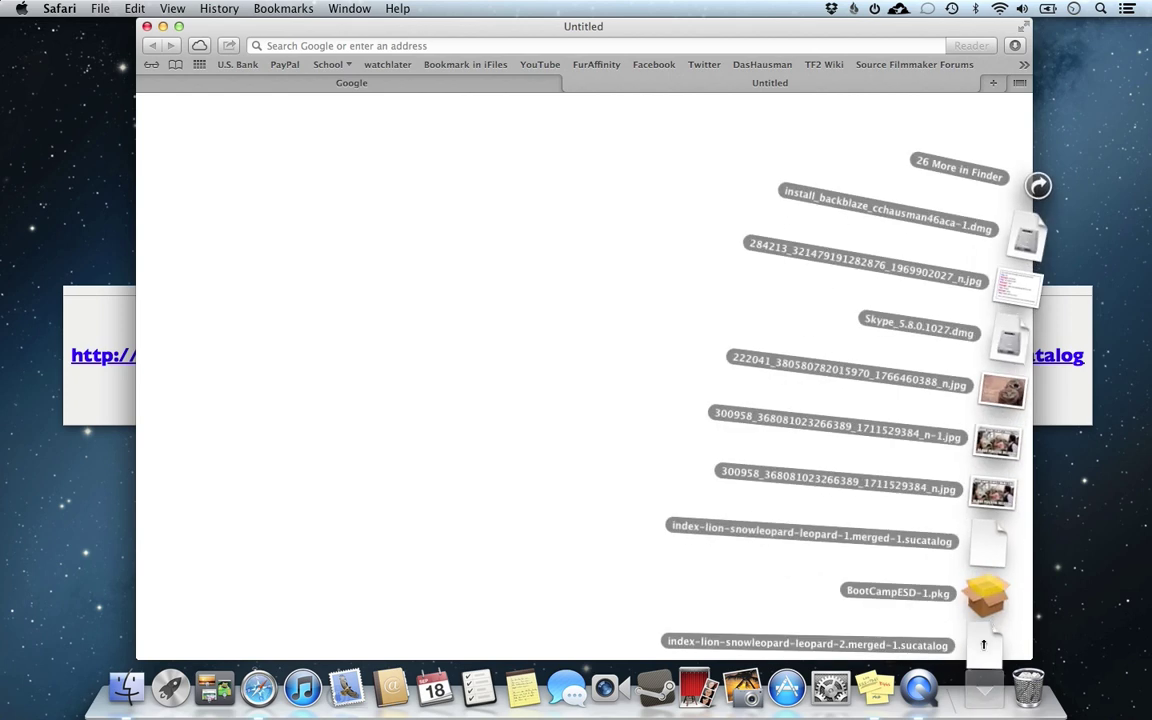
left_click(983, 645)
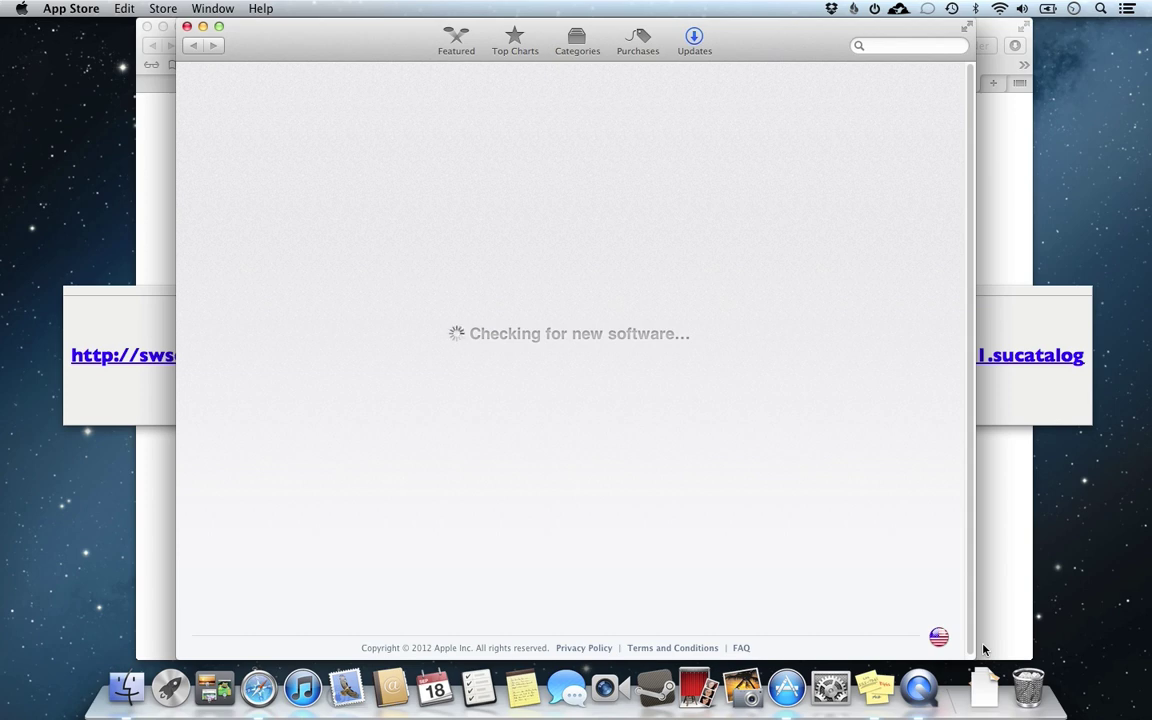
key("super+q")
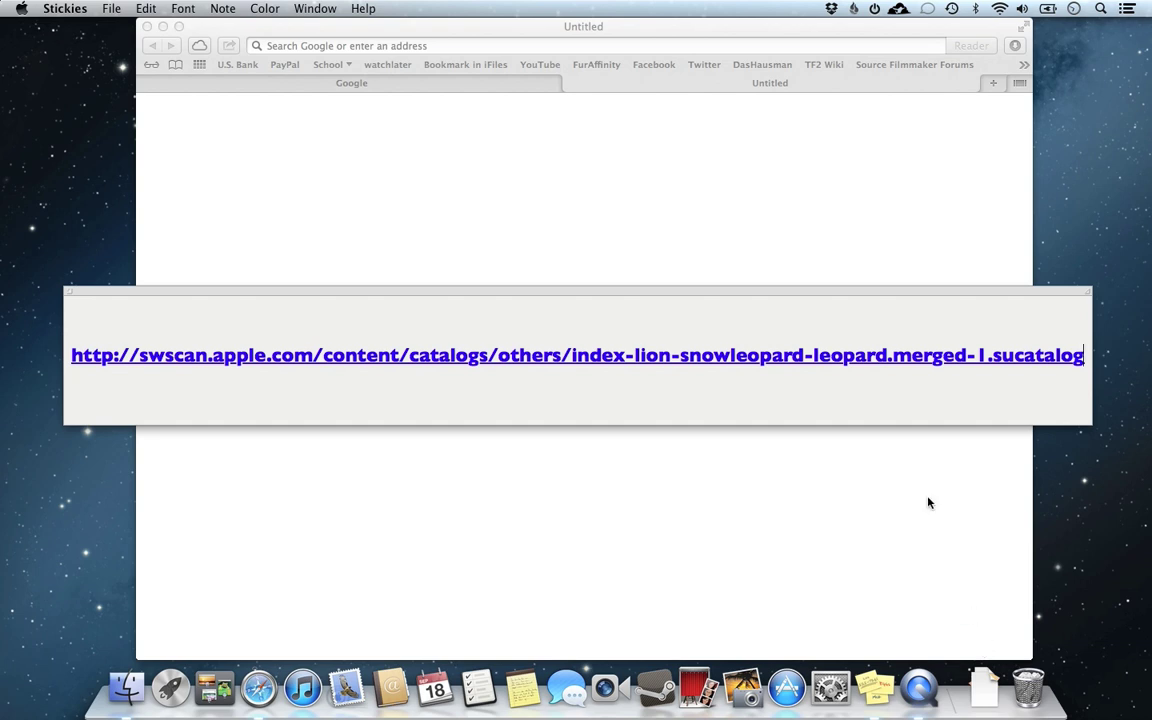
Step: Close Safari's Untitled tabs and window, then show the Downloads stack
left_click(661, 23)
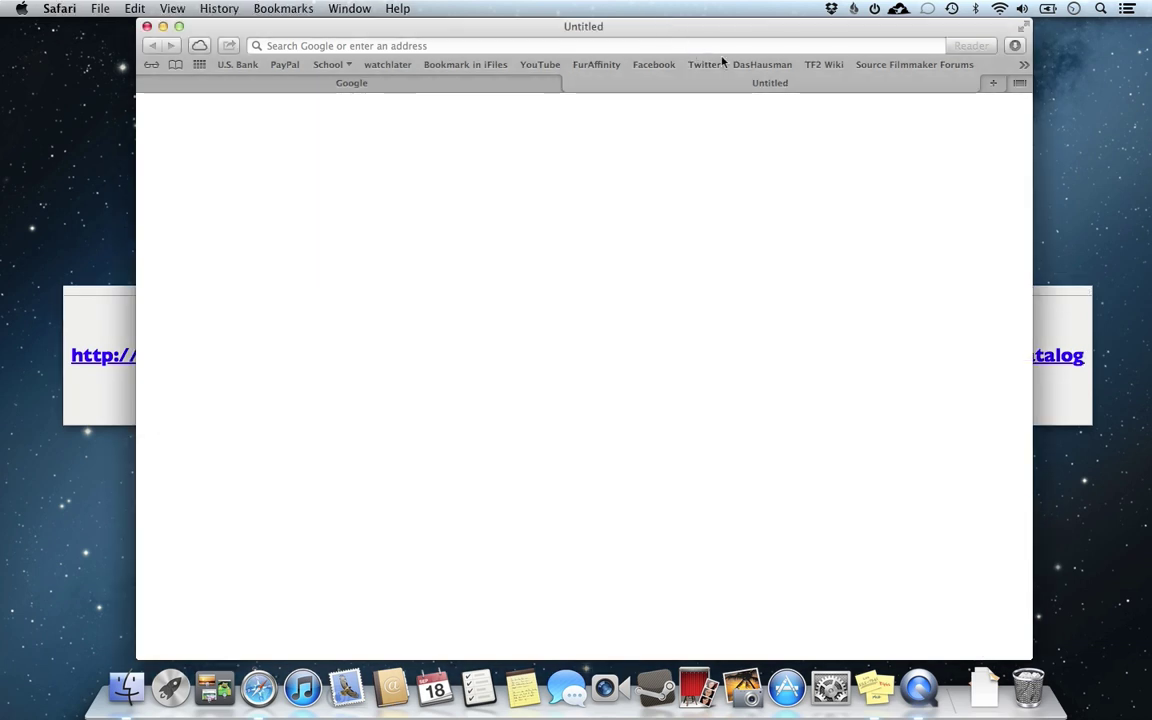
left_click(573, 84)
left_click(576, 87)
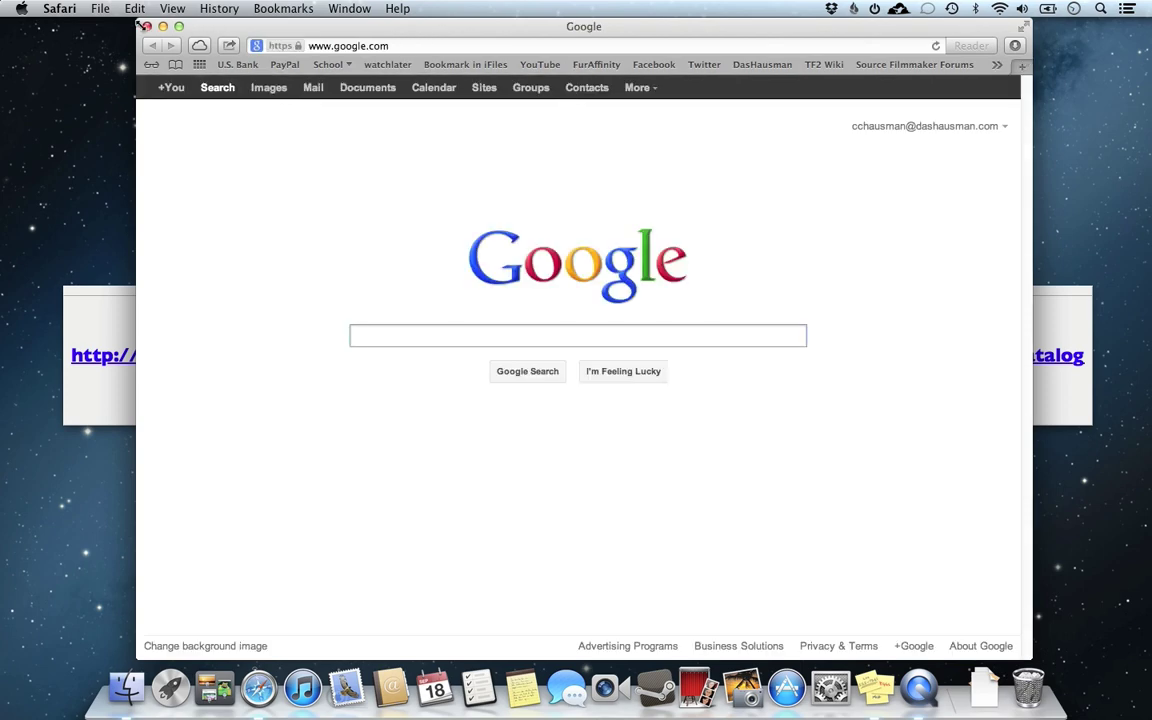
left_click(146, 26)
left_click(985, 688)
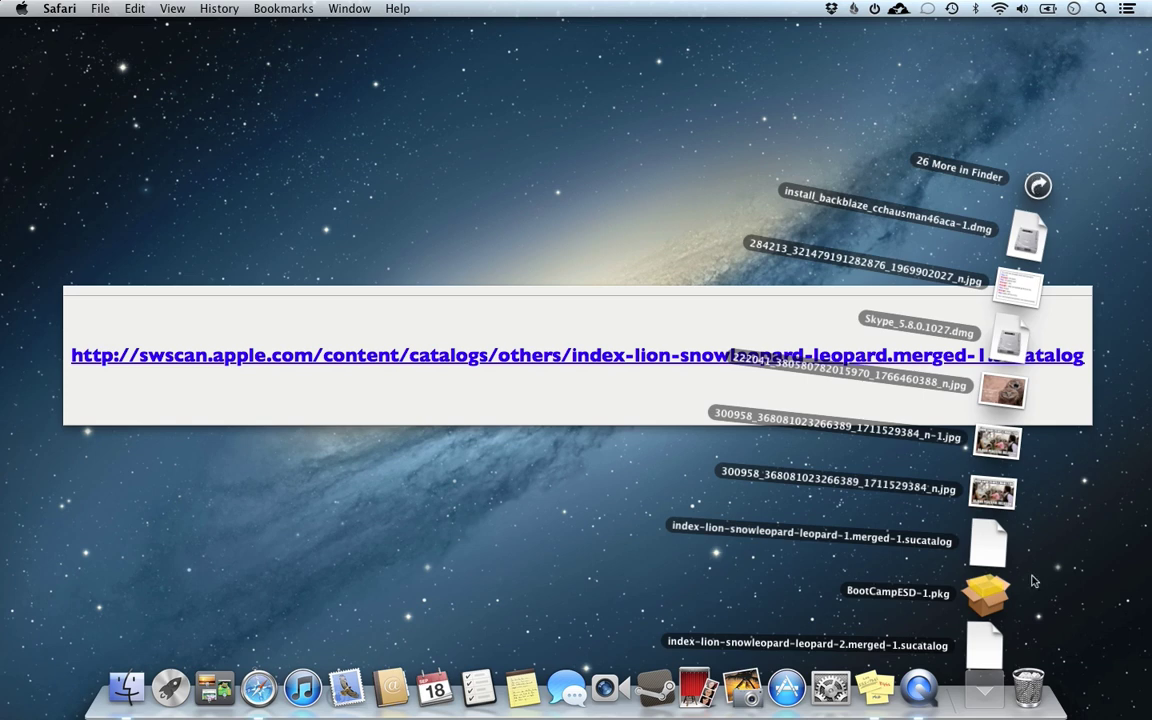
Step: Open the Downloads folder and pick TextEdit via Open With > Other for the sucatalog file
left_click(986, 690)
left_click(988, 704)
left_click(1031, 204)
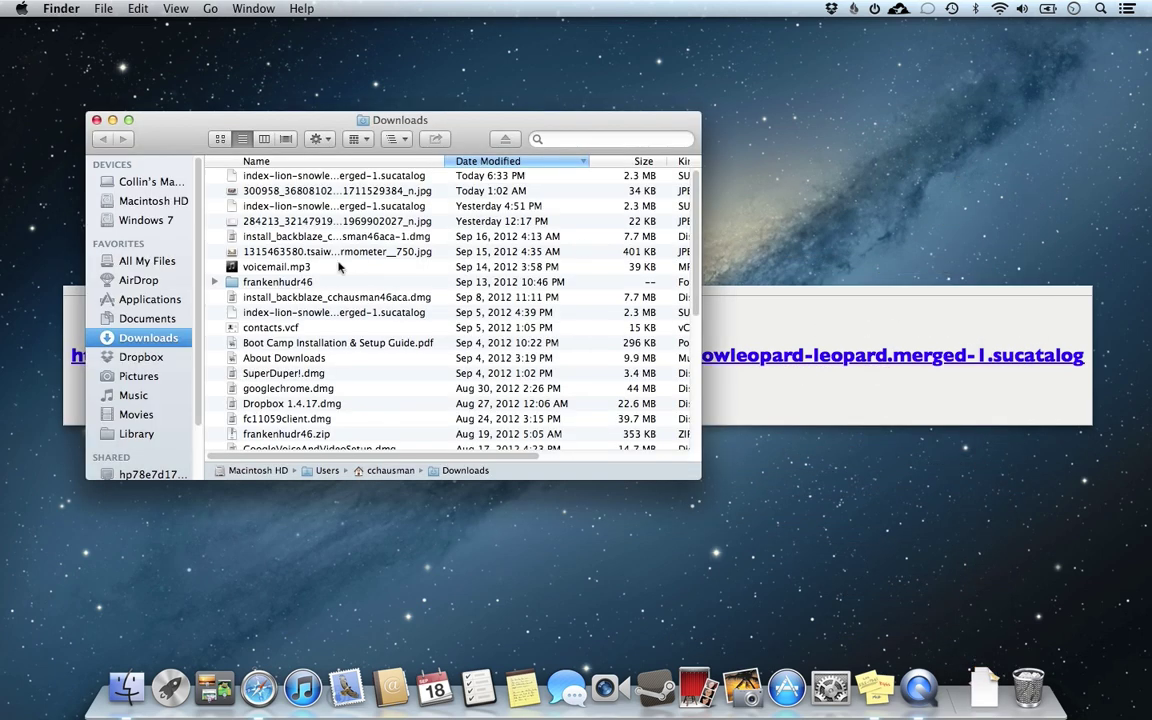
right_click(335, 180)
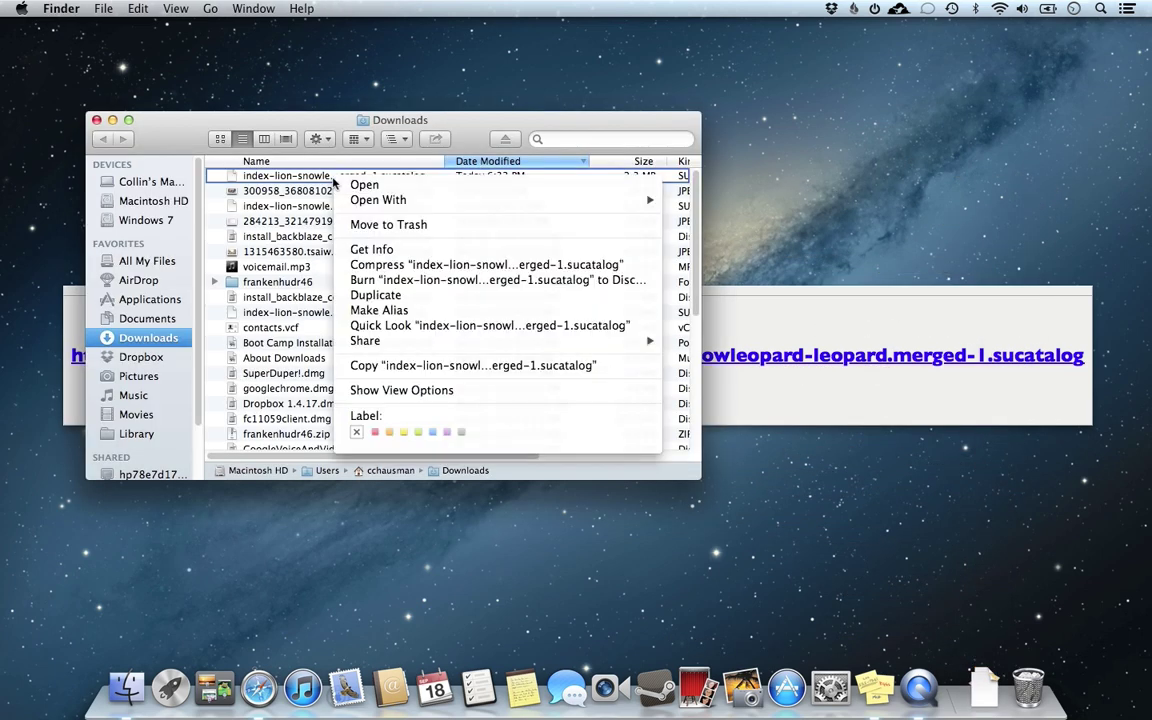
mouse_move(399, 207)
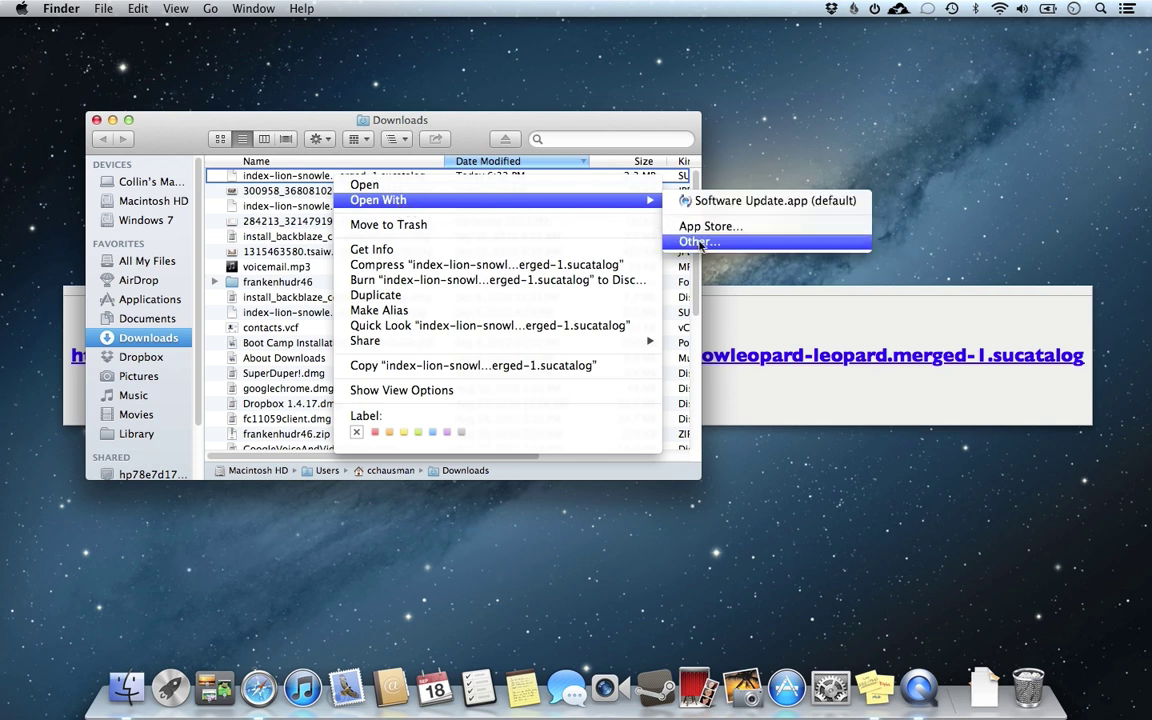
left_click(700, 243)
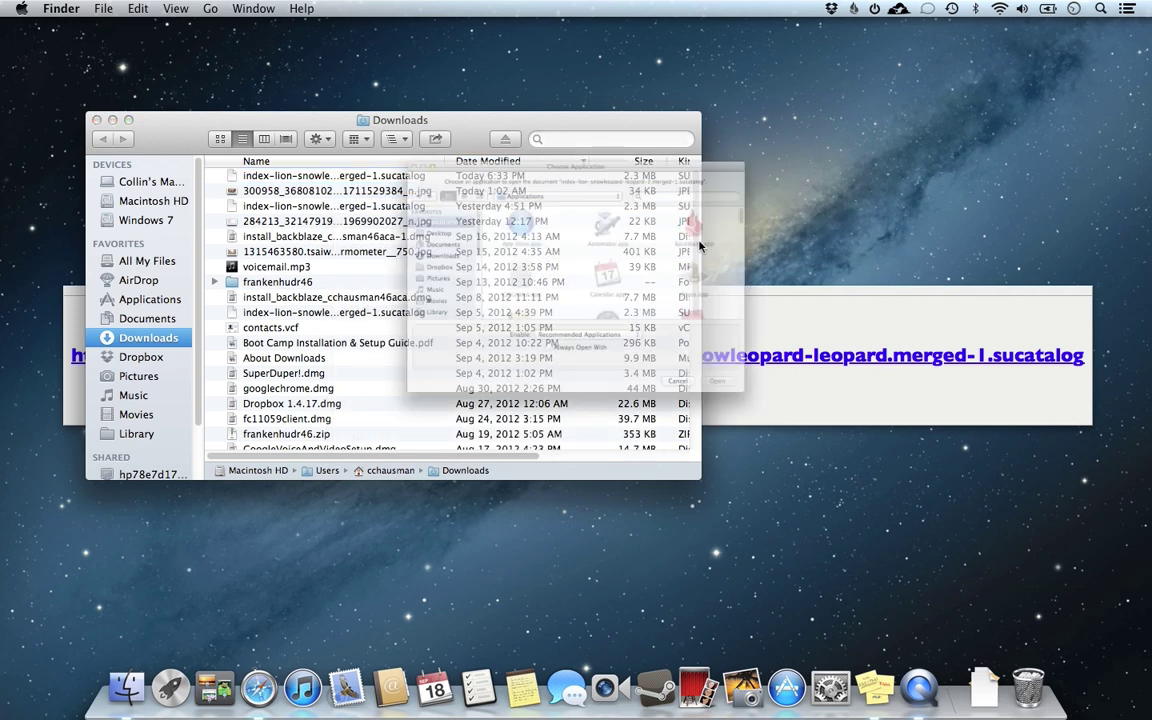
left_click_drag(858, 178, 856, 327)
left_click(641, 212)
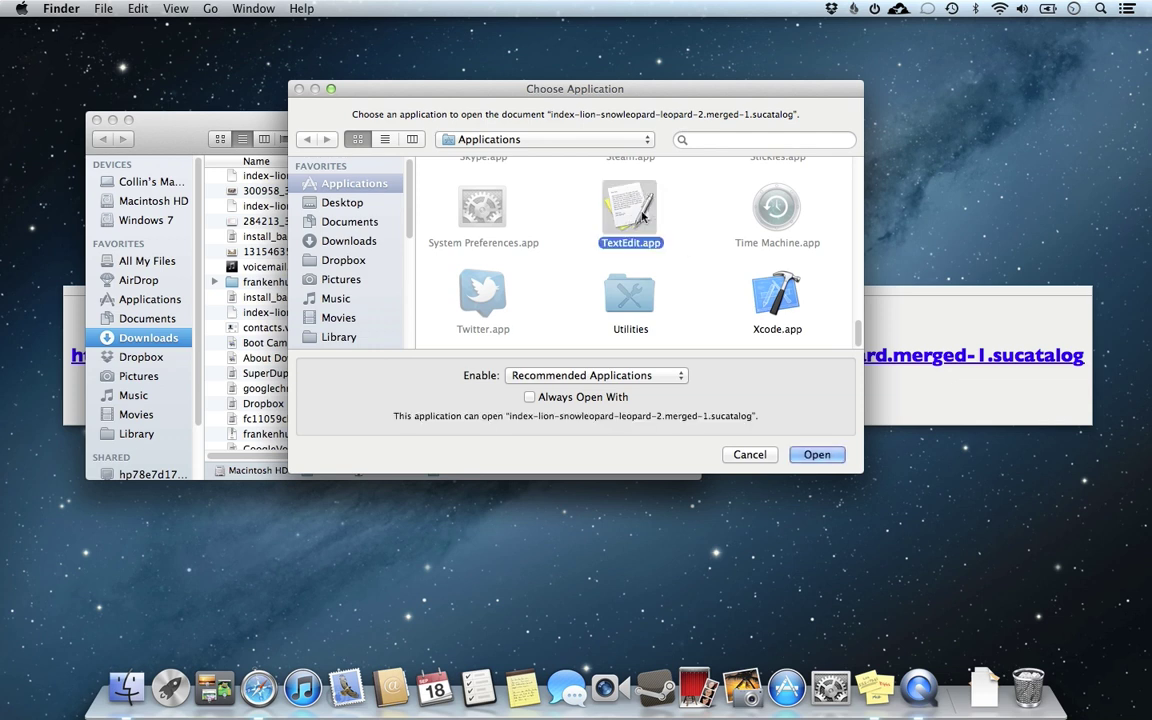
Step: Confirm the Choose Application dialog to open the sucatalog catalog in TextEdit
left_click(815, 455)
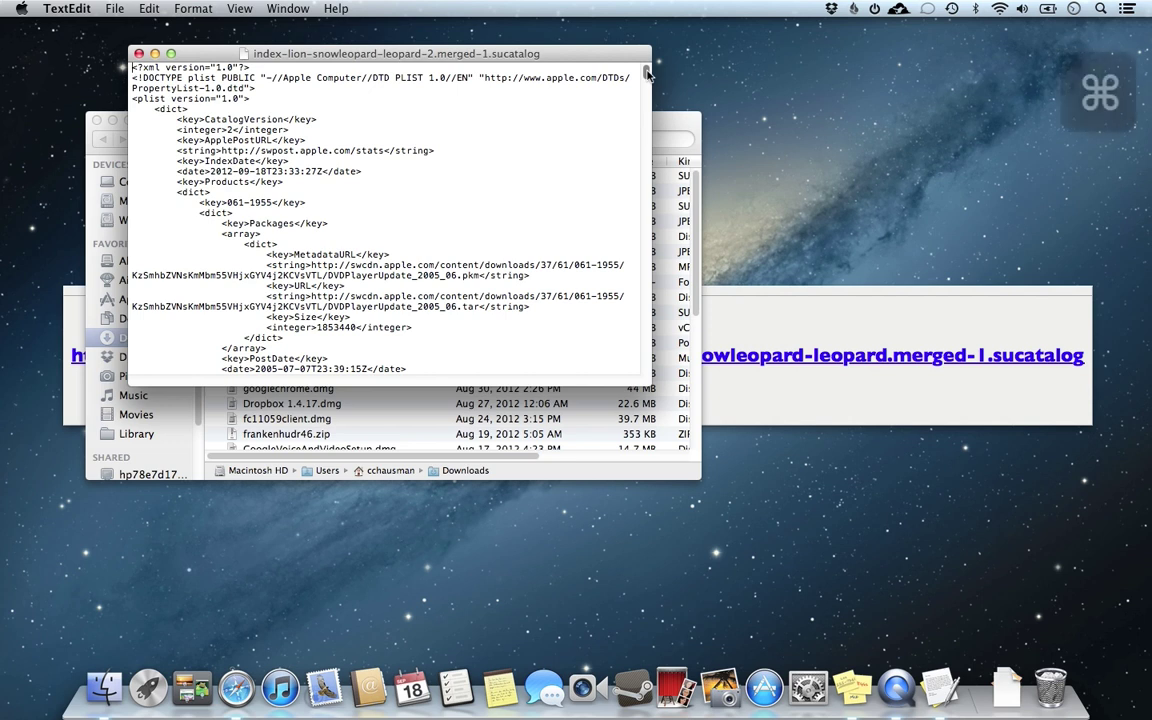
Step: Search the catalog for bootcampESD.pkg and scroll to the match
key("super+f")
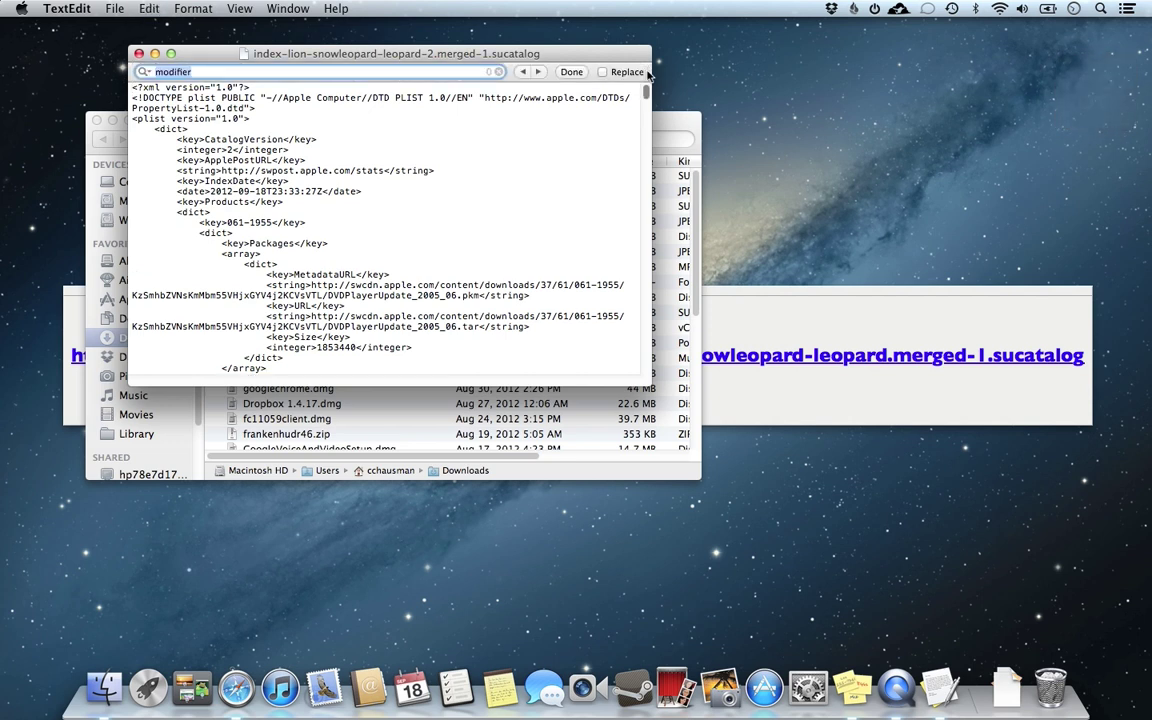
type("bootcamp")
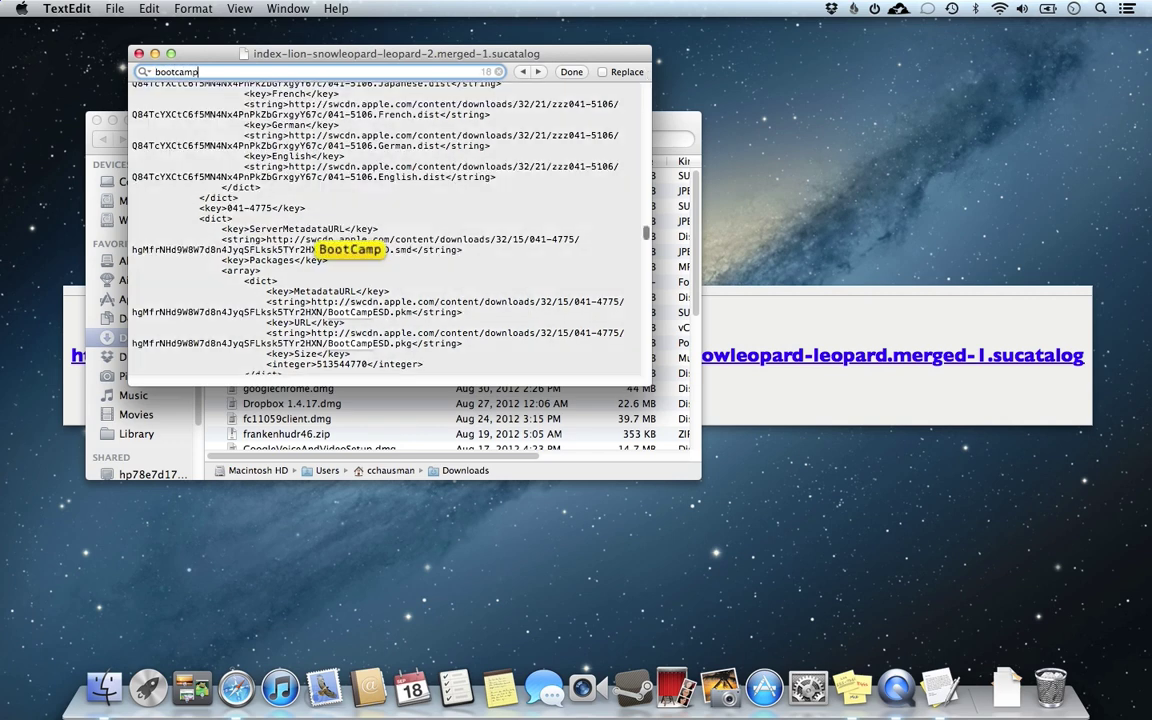
type("ESD")
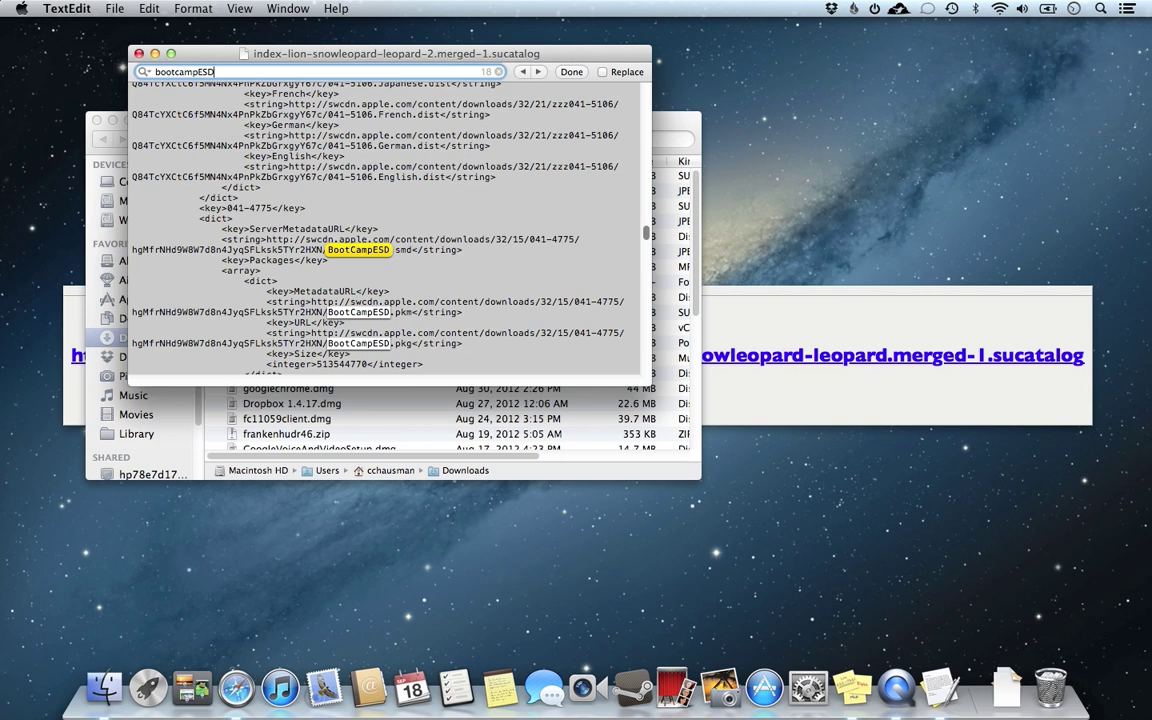
key("alt+super")
type(".pkg")
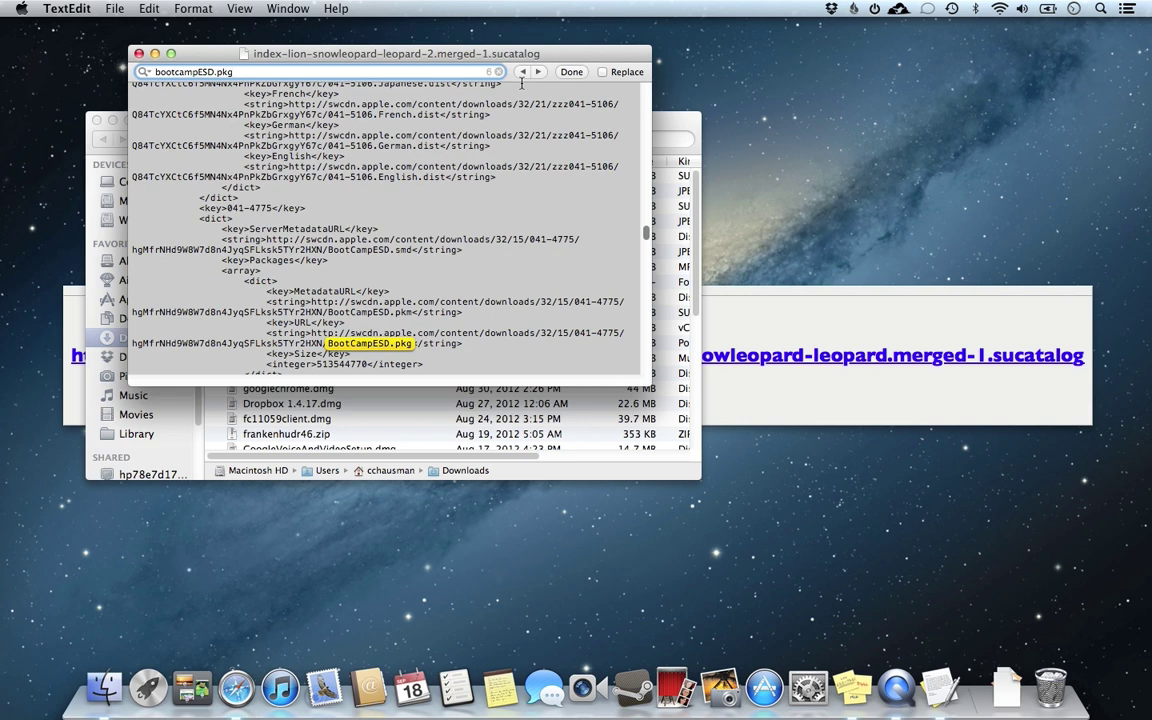
key("shift+super")
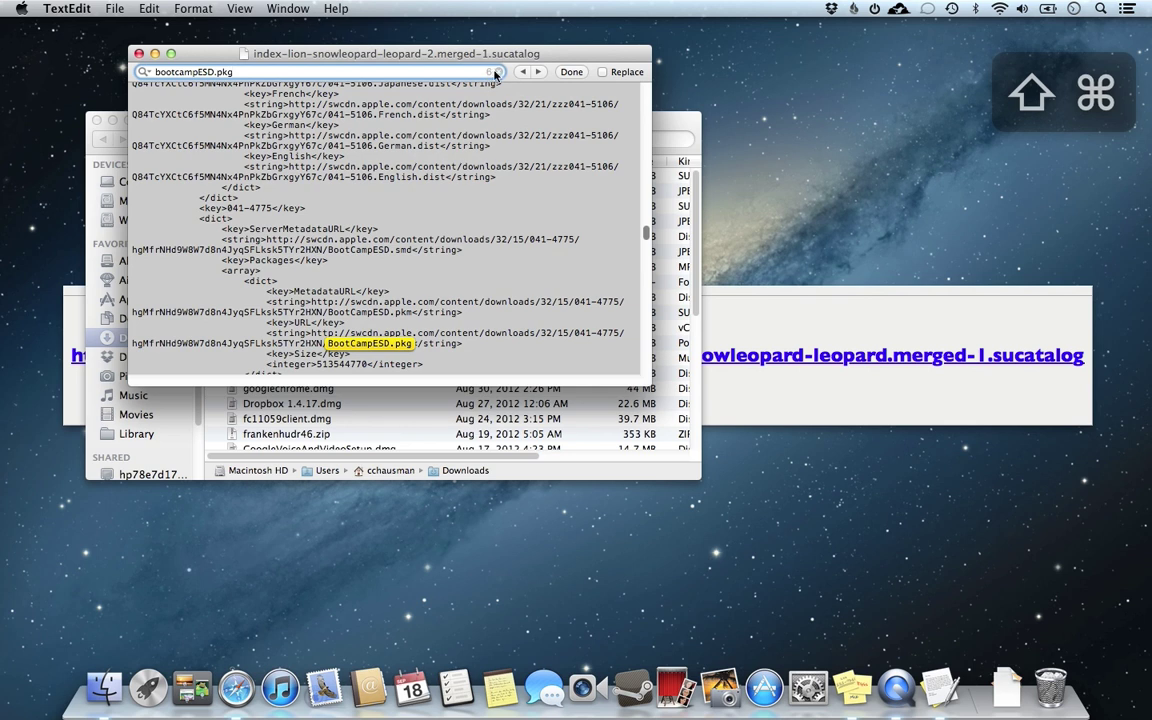
key("alt+shift+super")
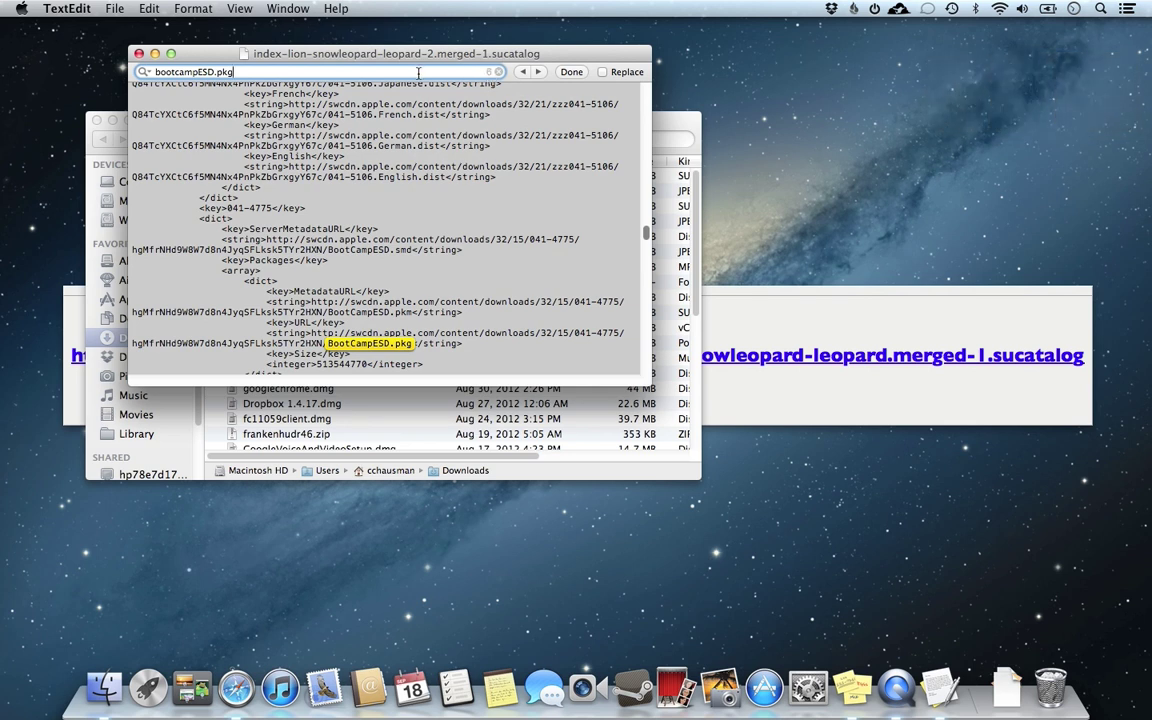
key("super+alt")
scroll(396, 343, "down", 5)
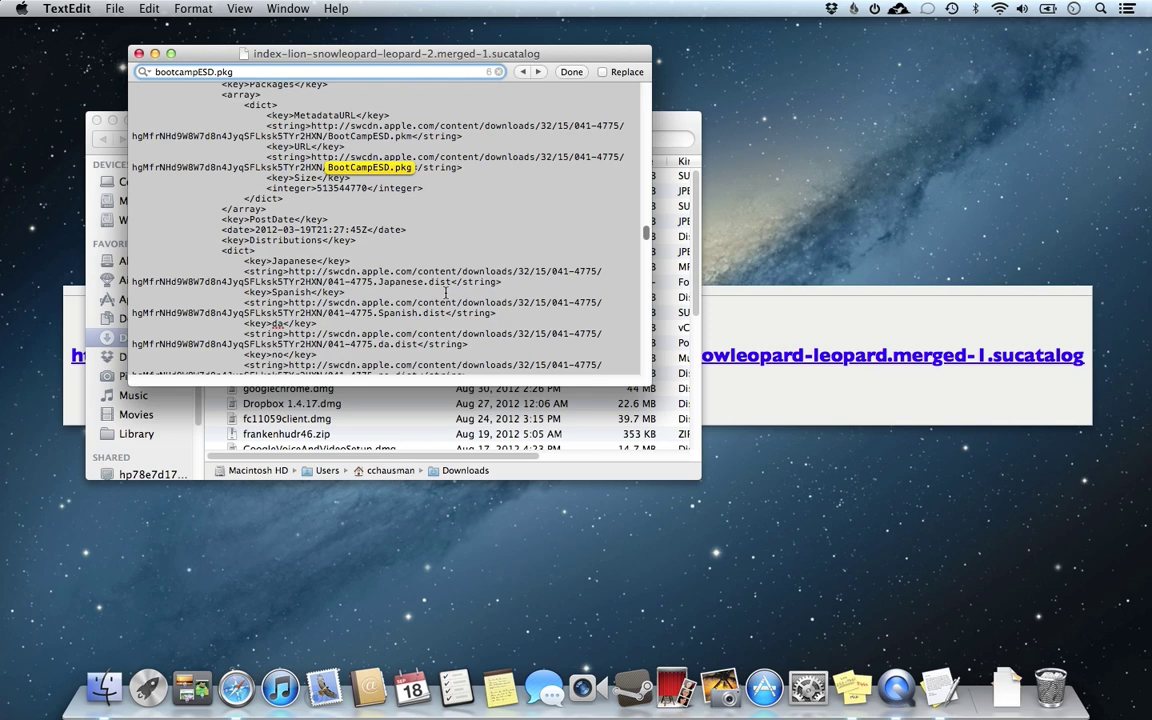
scroll(445, 292, "down", 4)
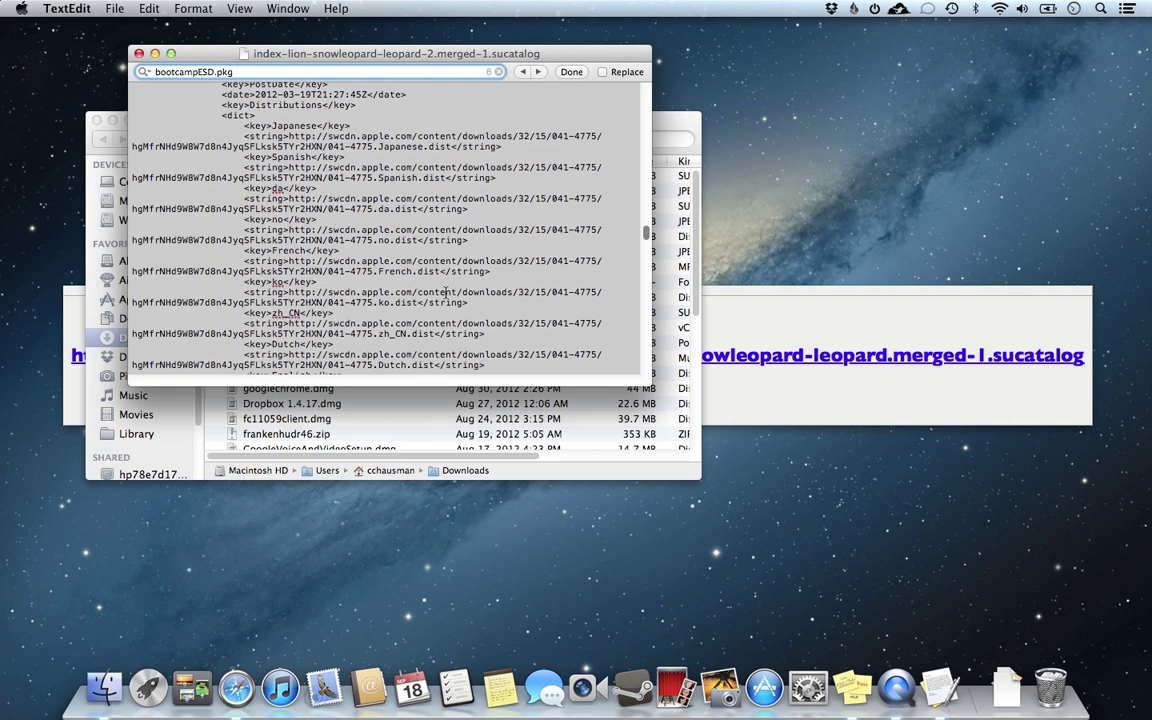
scroll(445, 292, "up", 4)
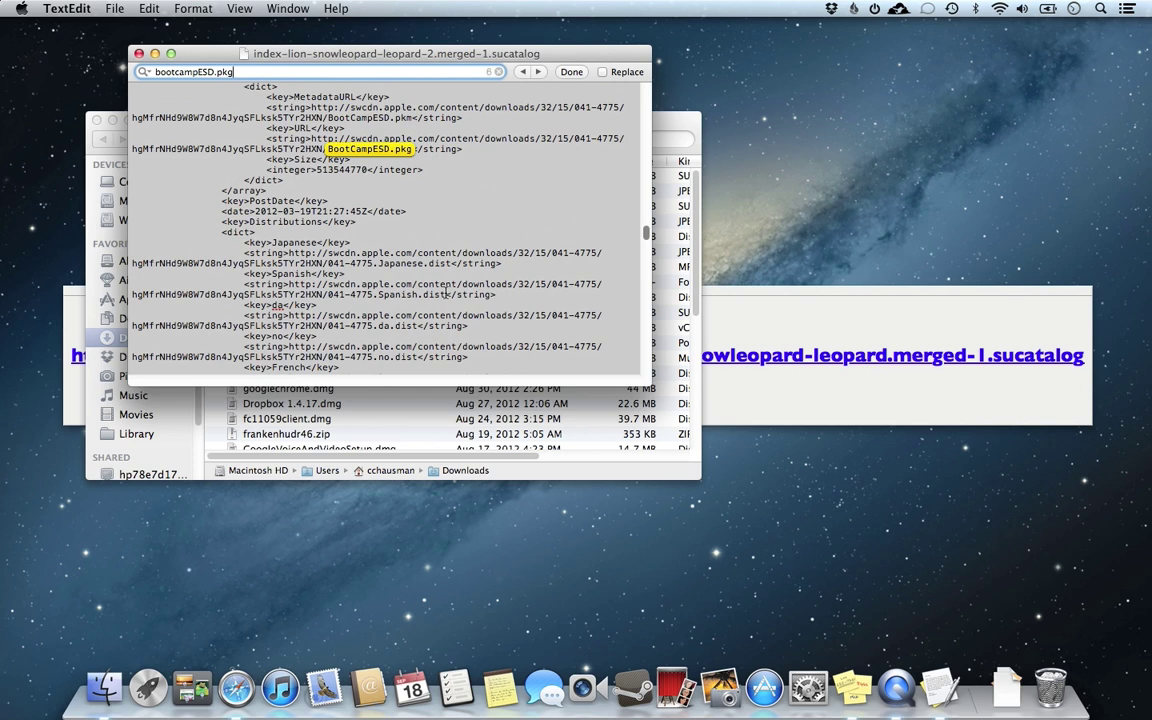
Step: Select the English.dist URL listed with the BootCampESD.pkg entry
left_click(597, 138)
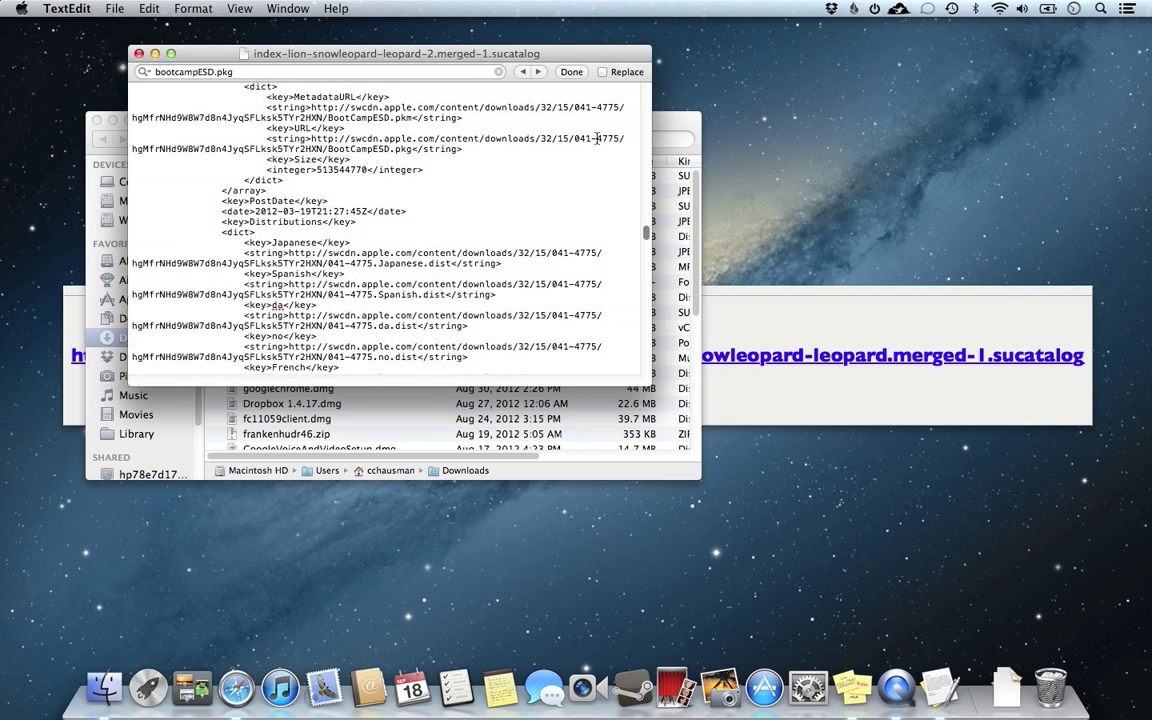
key("super+alt")
left_click_drag(575, 138, 620, 137)
scroll(553, 320, "up", 3)
scroll(553, 320, "down", 6)
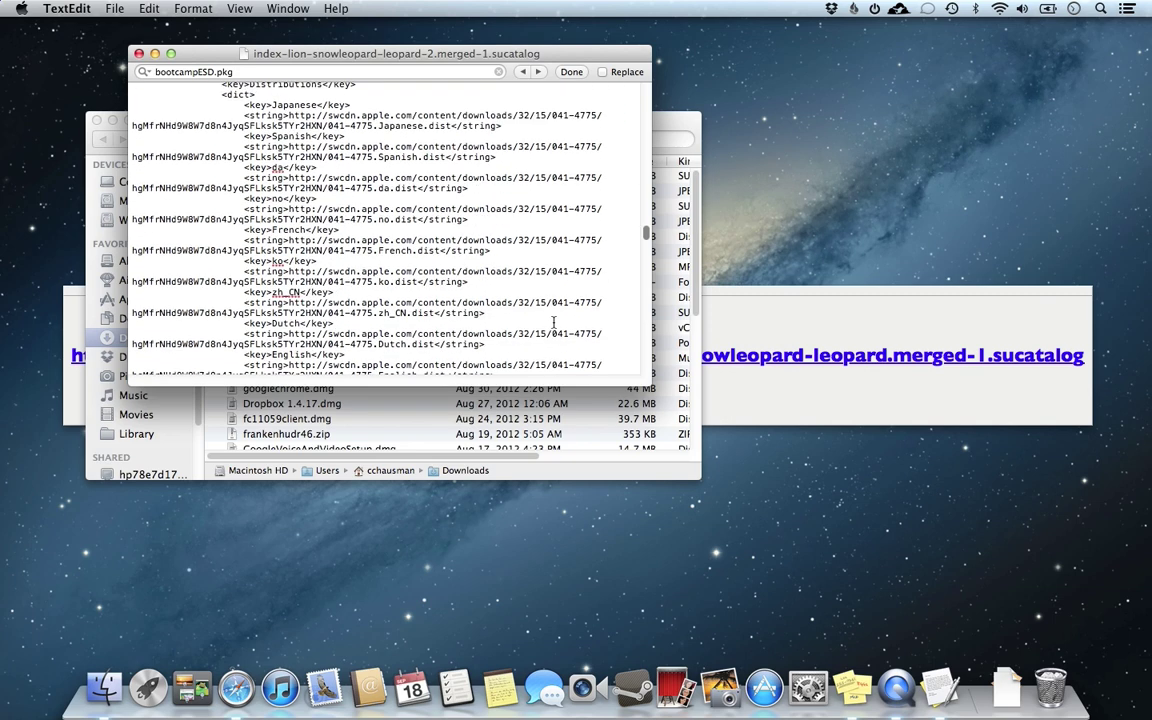
scroll(553, 320, "down", 3)
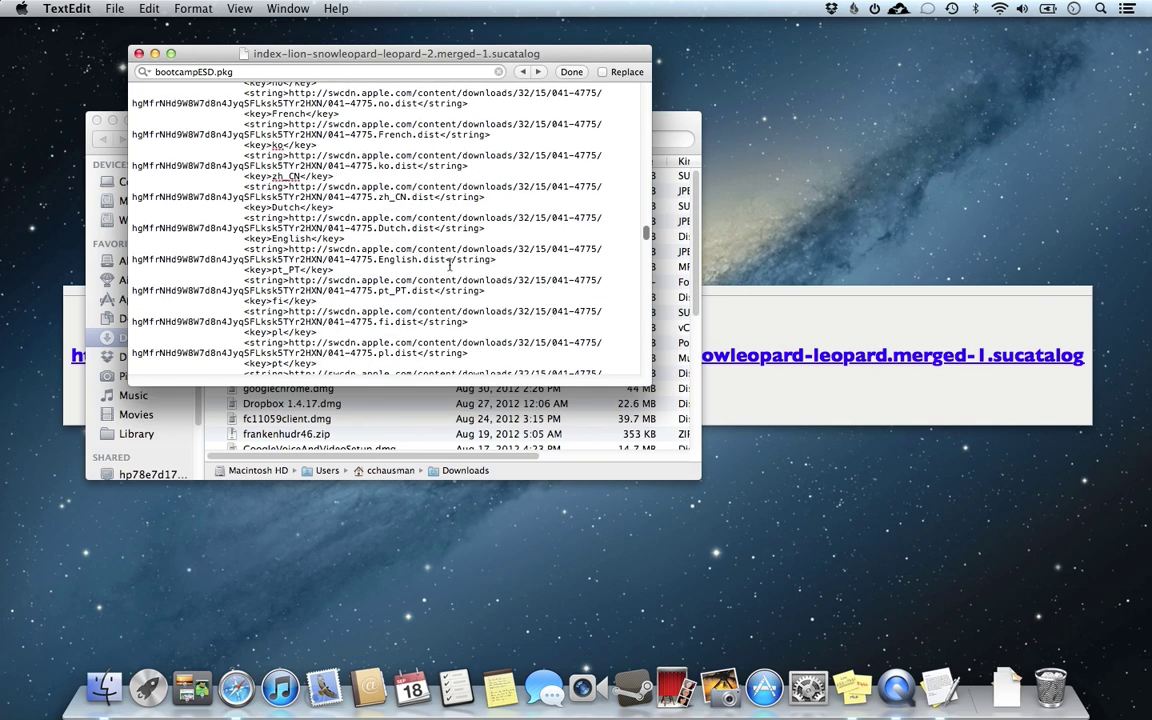
left_click(445, 258)
left_click_drag(445, 258, 289, 248)
Step: Open the selected English.dist URL in Safari and return to the catalog
right_click(289, 248)
left_click(325, 256)
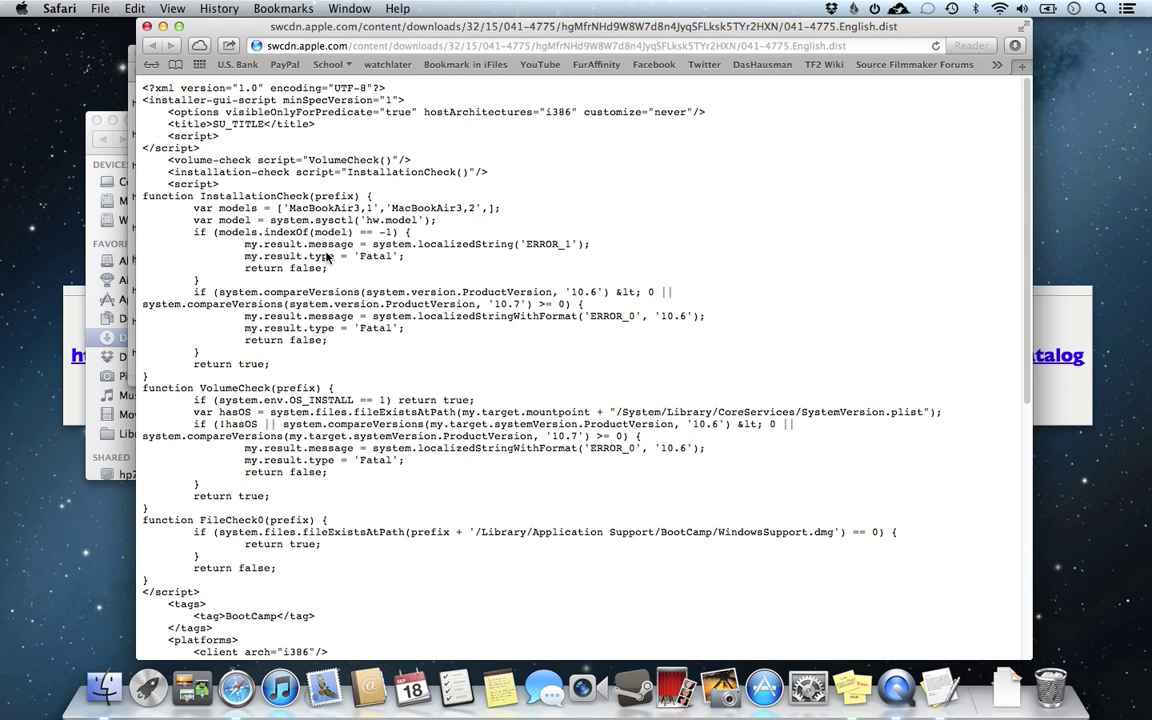
key("super+Tab")
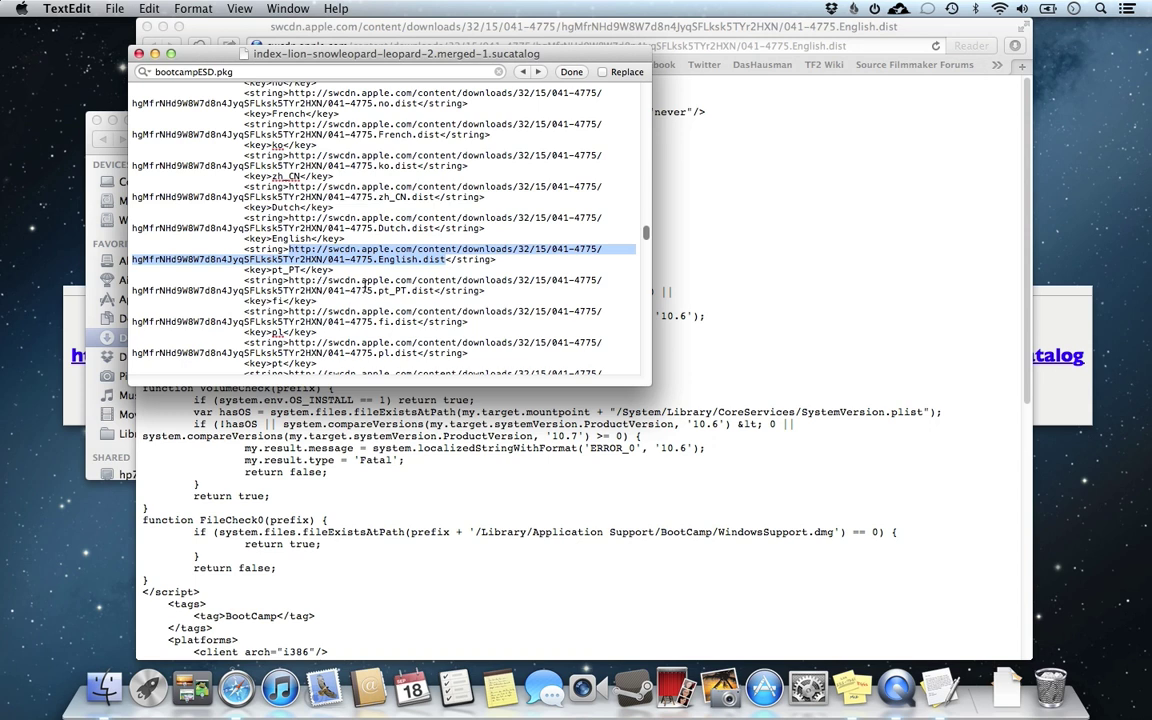
Step: Jump to the next BootCampESD.pkg entry and open its 041-2303 English.dist URL in Safari
left_click(540, 72)
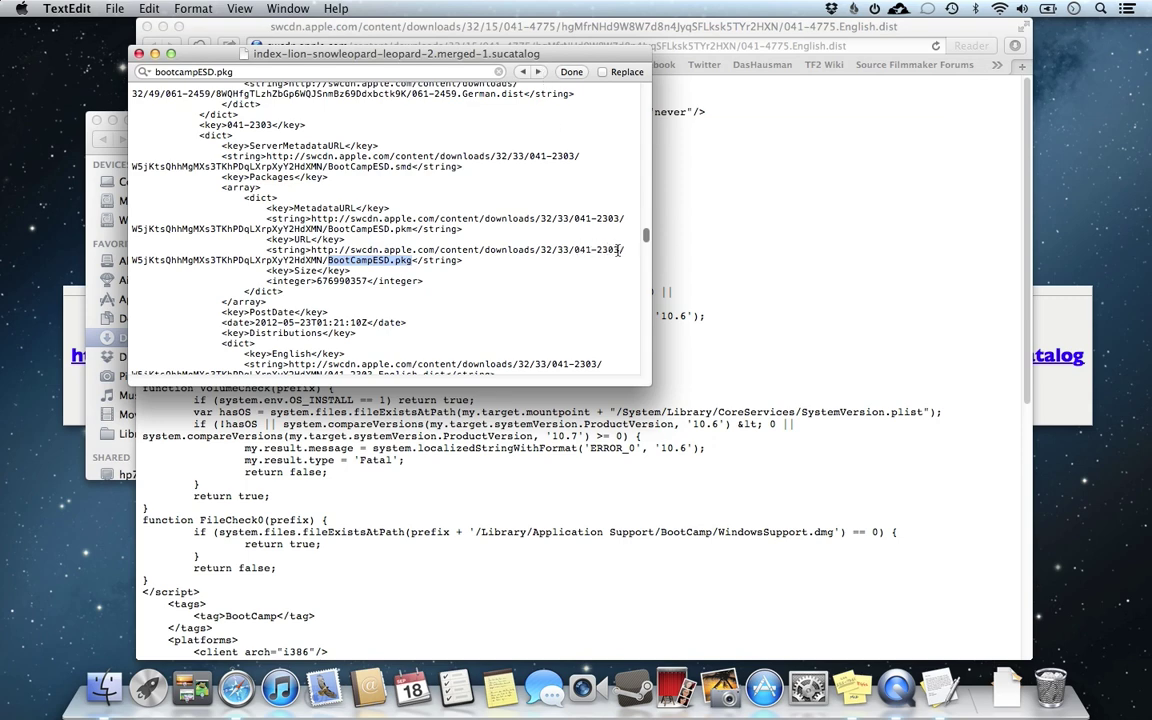
scroll(563, 294, "down", 5)
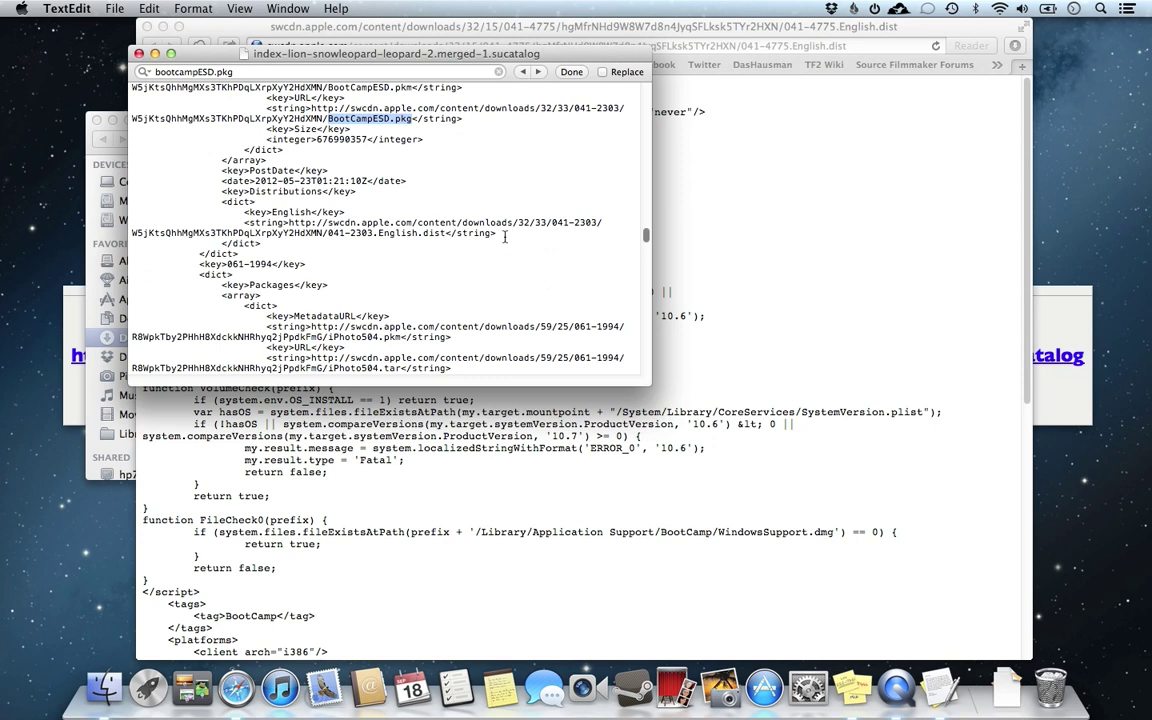
left_click_drag(447, 232, 289, 222)
right_click(297, 222)
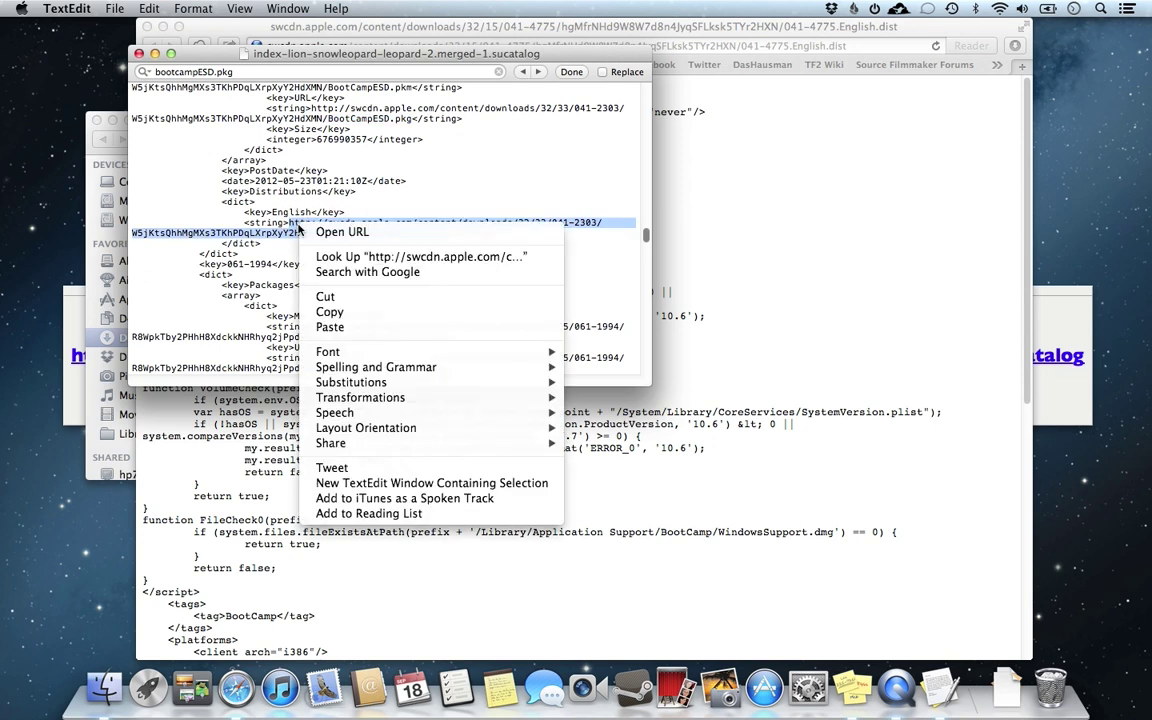
left_click(372, 232)
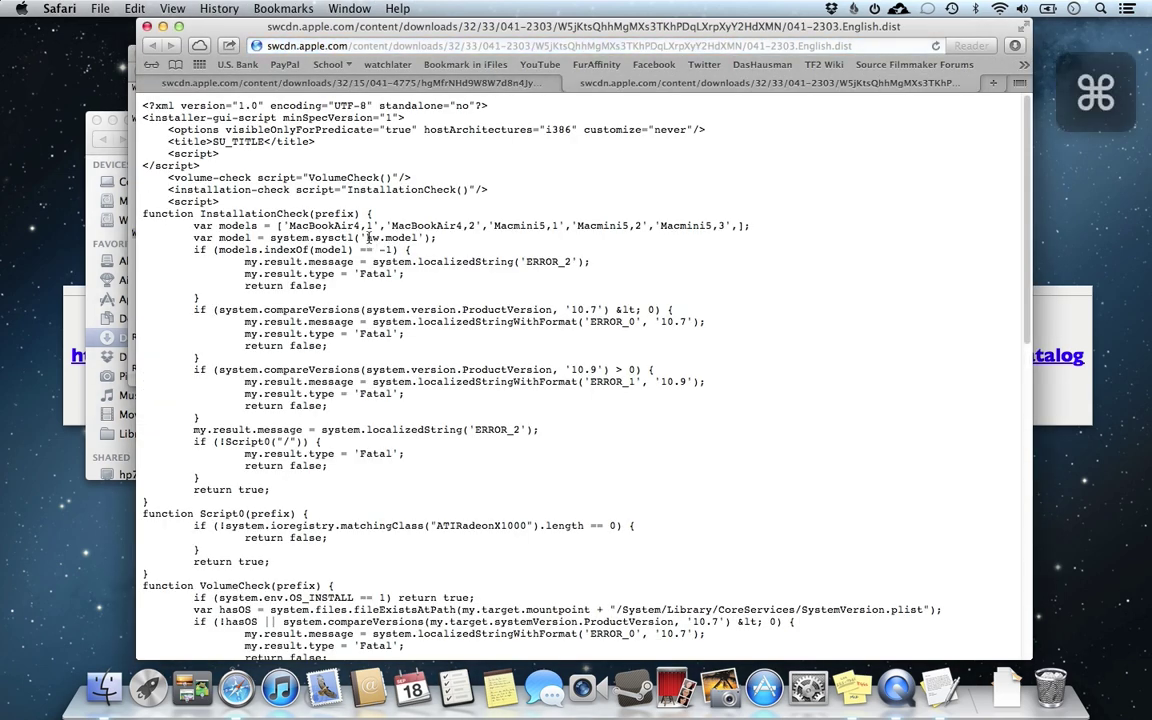
key("super+Tab")
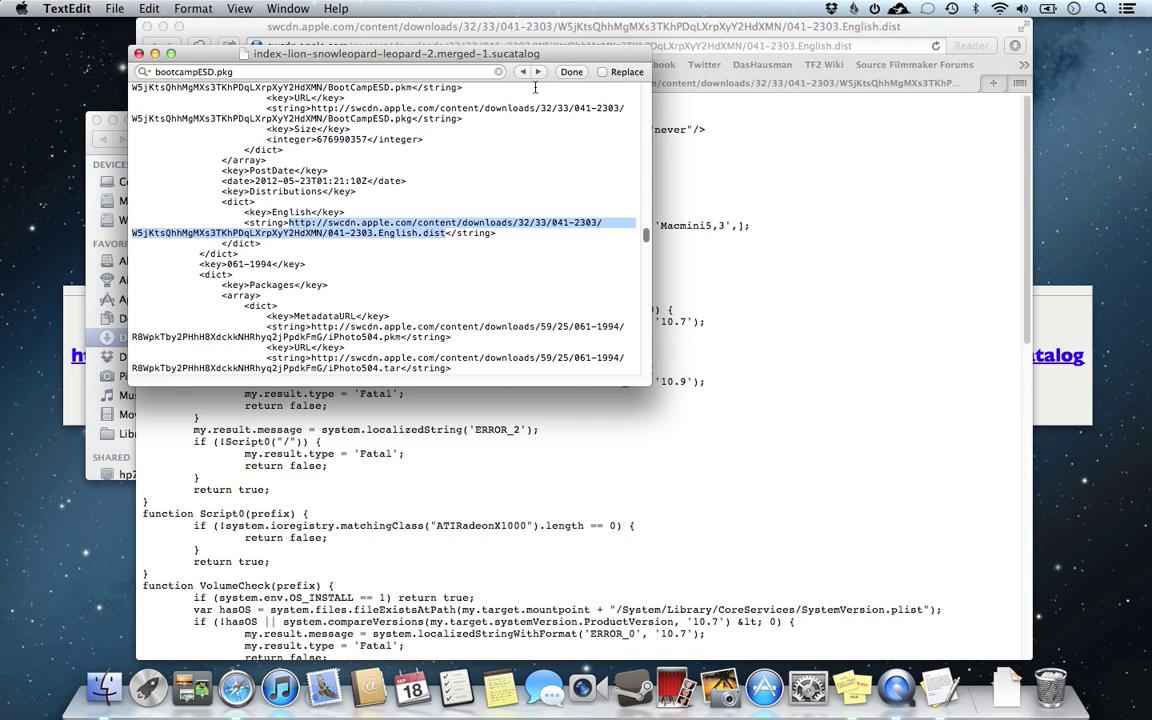
Step: Open the 041-2011 entry's English.dist URL in Safari, then return to the catalog
left_click(538, 72)
scroll(410, 304, "down", 2)
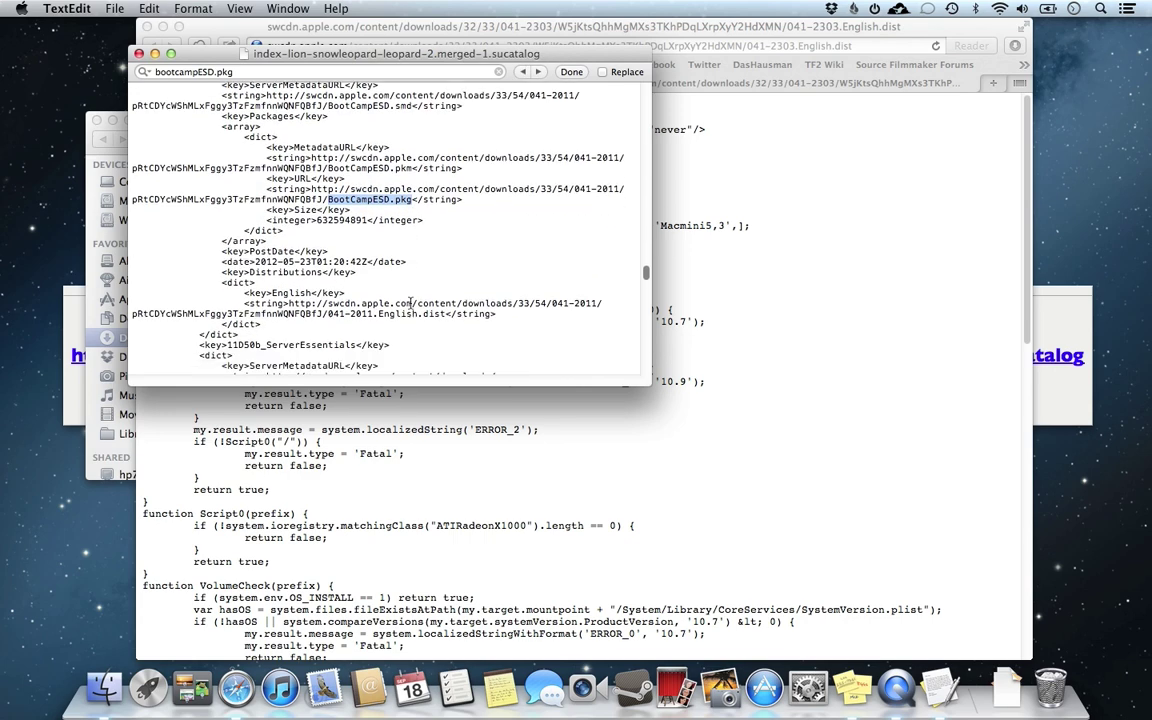
left_click_drag(445, 304, 301, 289)
right_click(310, 292)
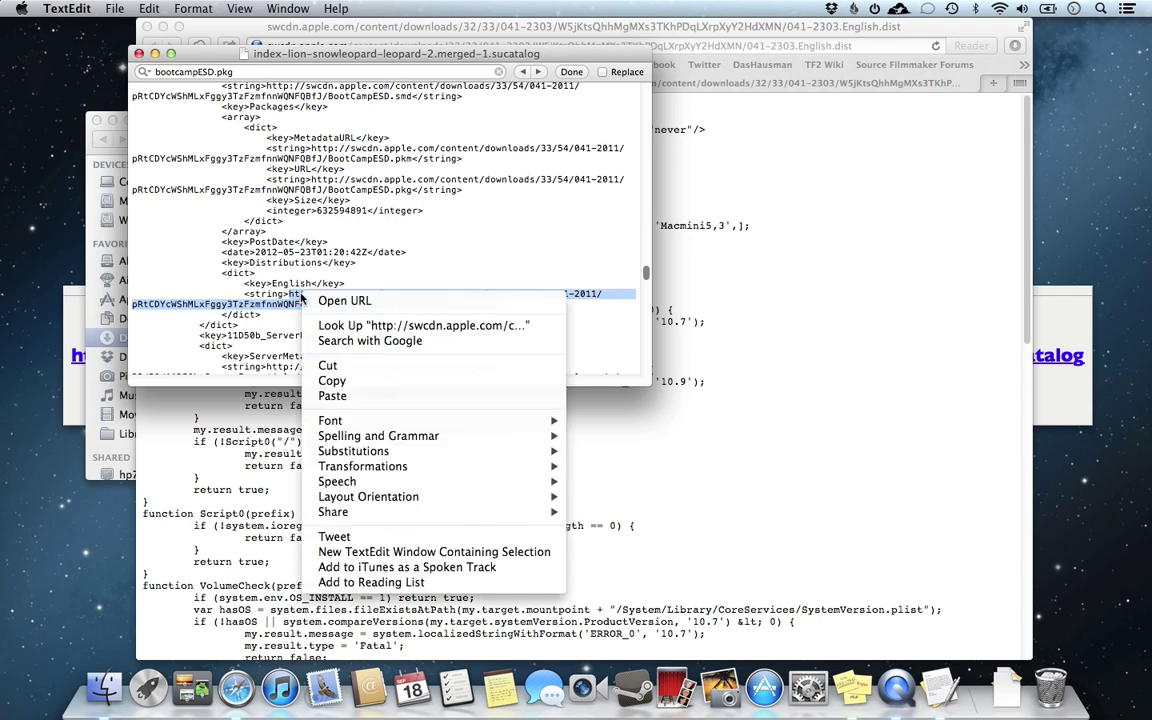
left_click(344, 301)
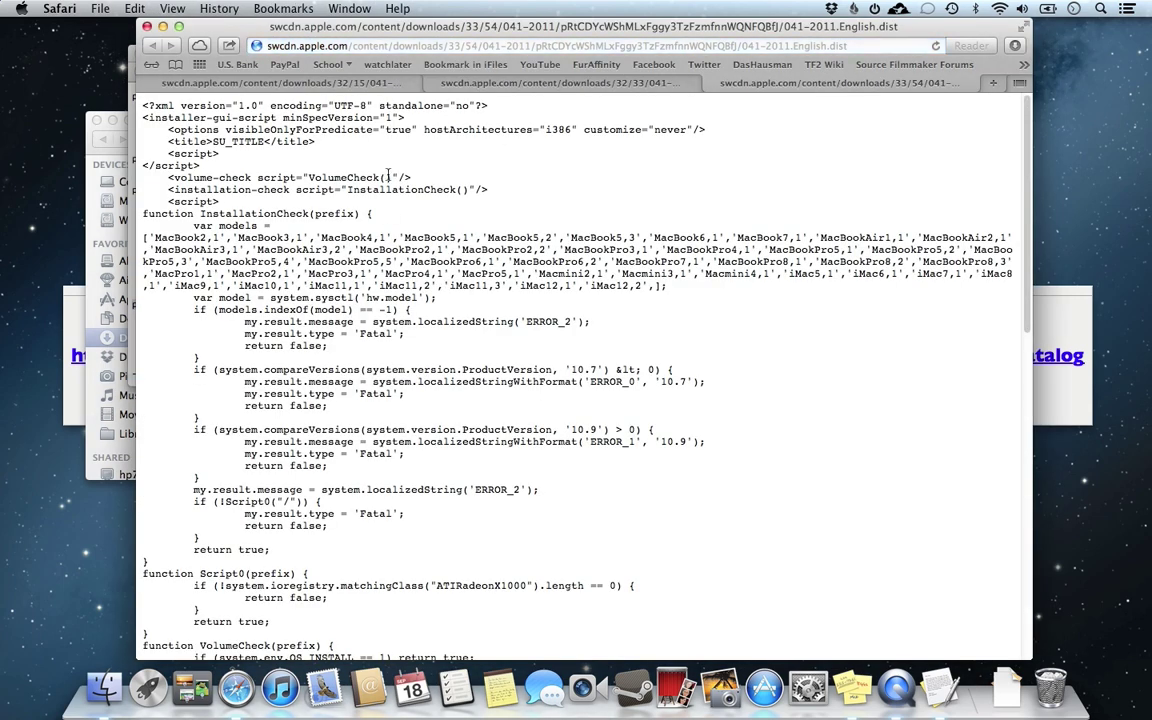
key("super+Tab")
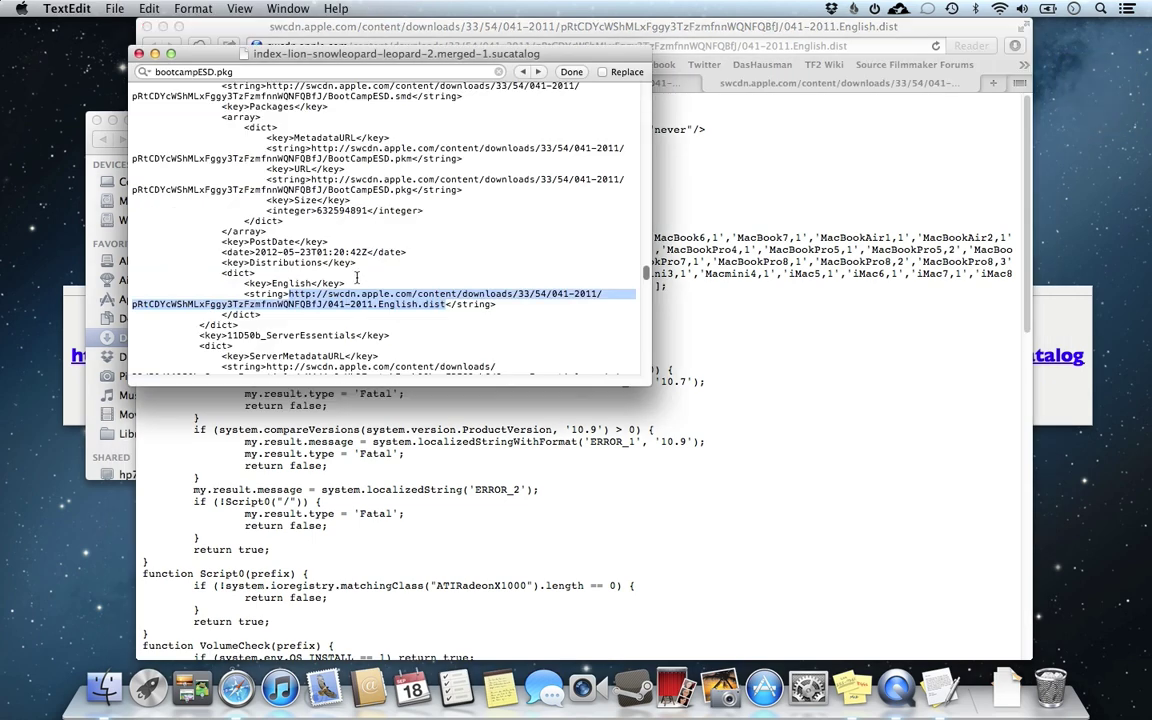
scroll(450, 200, "down", 2)
Step: Open the 041-4776 BootCampESD English.dist URL from the catalog in Safari
left_click(538, 72)
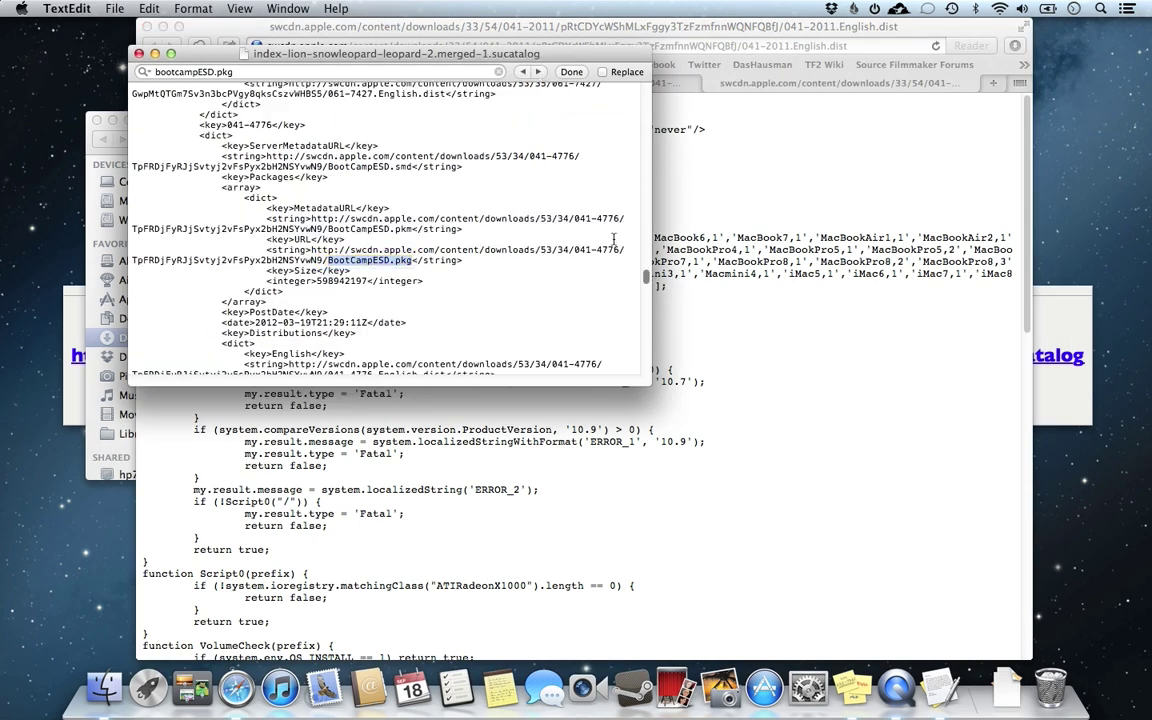
scroll(595, 263, "down", 4)
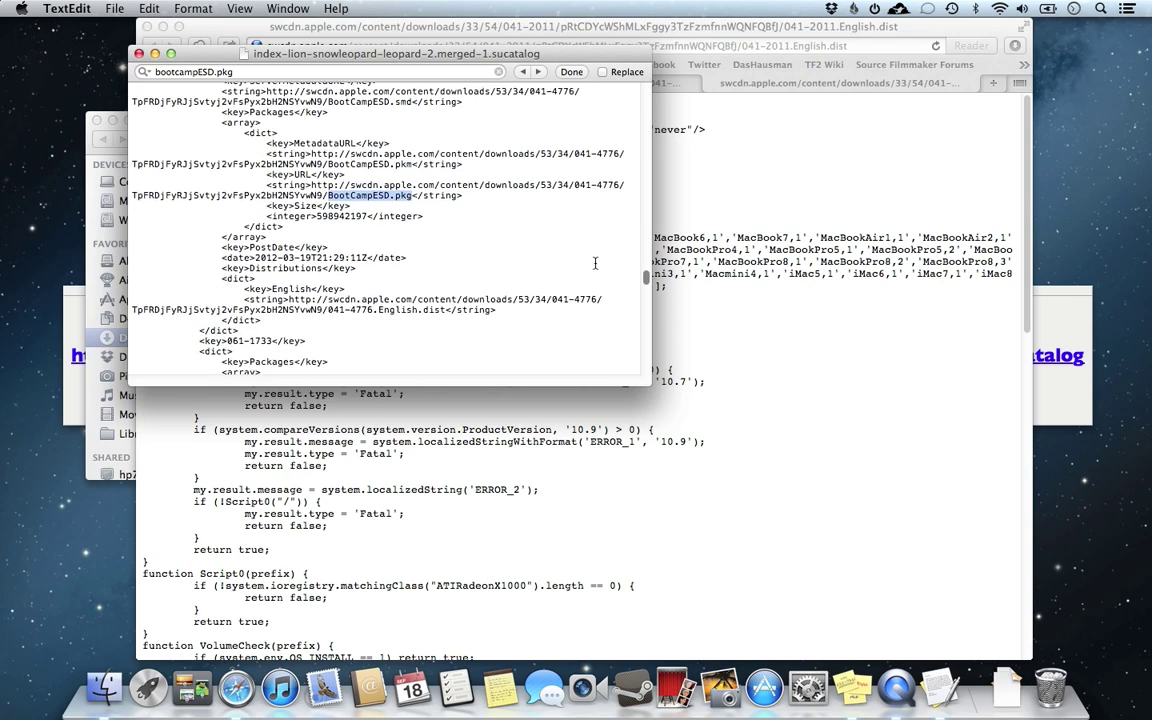
left_click(524, 71)
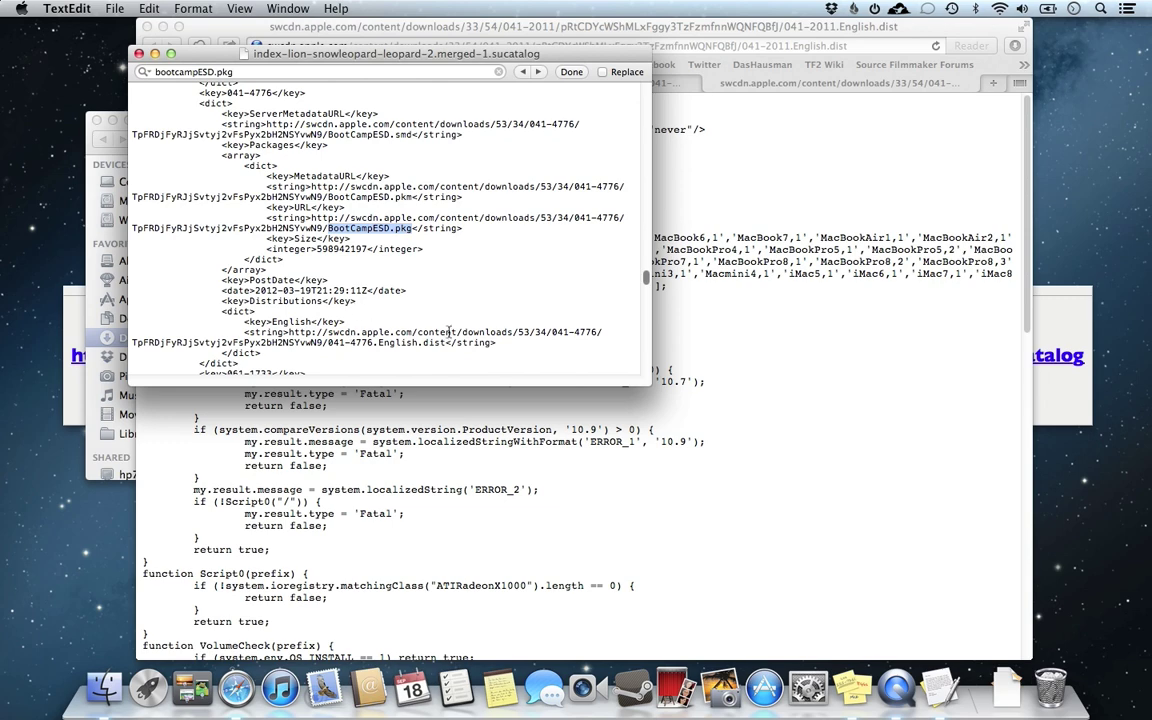
left_click_drag(445, 342, 290, 332)
right_click(300, 334)
left_click(339, 341)
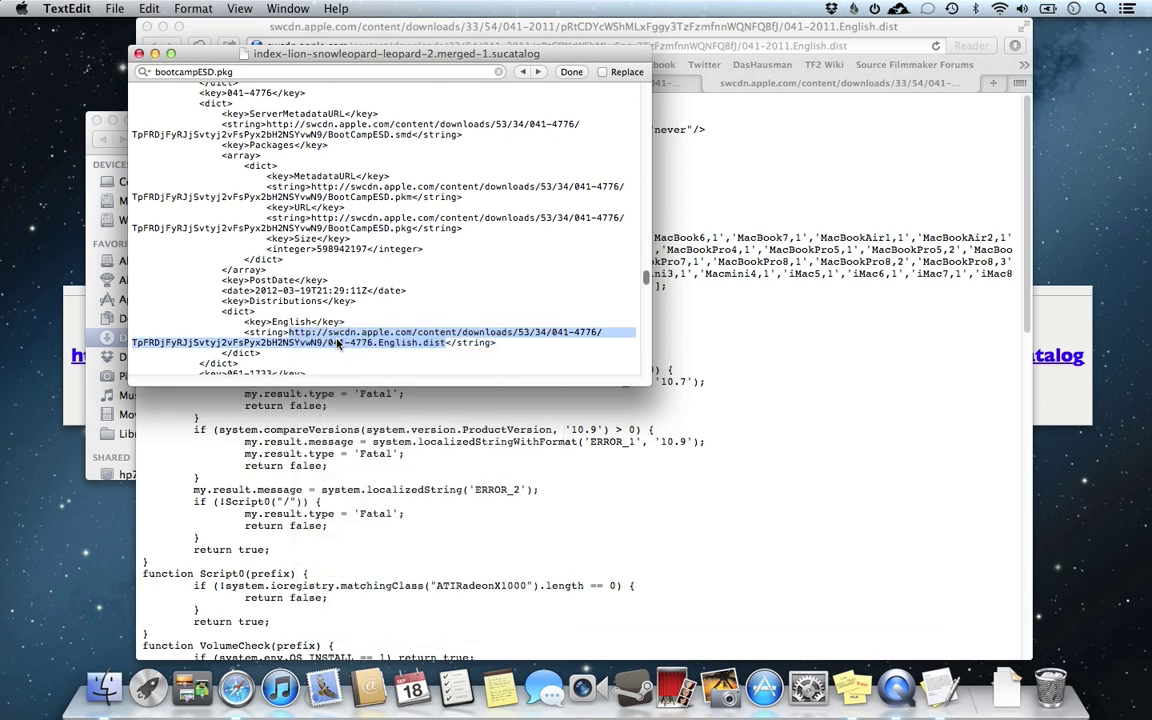
key("super+Tab")
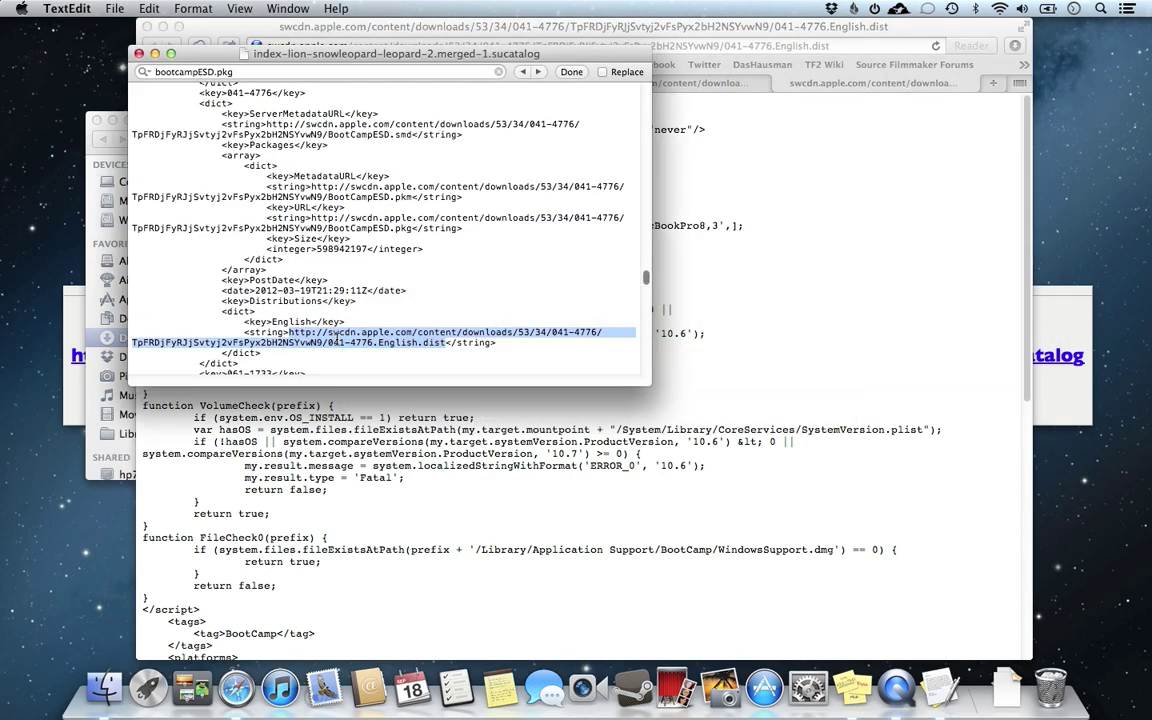
Step: Open the 041-0925 English.dist URL in Safari and return to the catalog
scroll(327, 365, "down", 5)
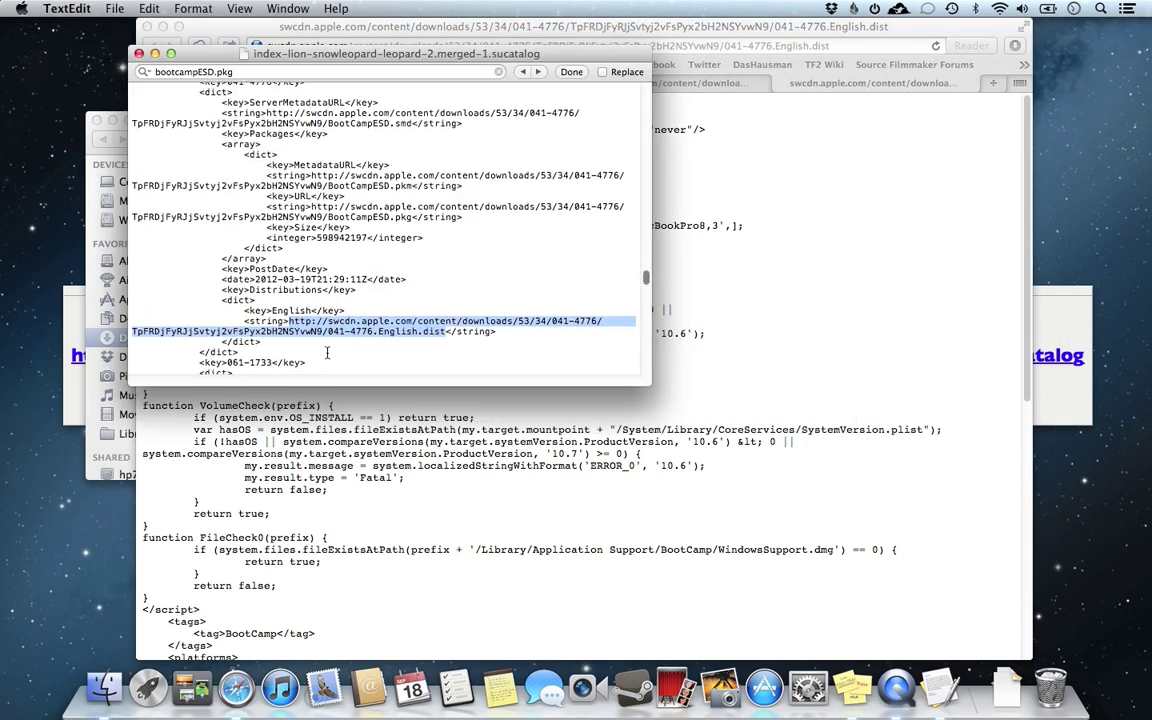
left_click(539, 72)
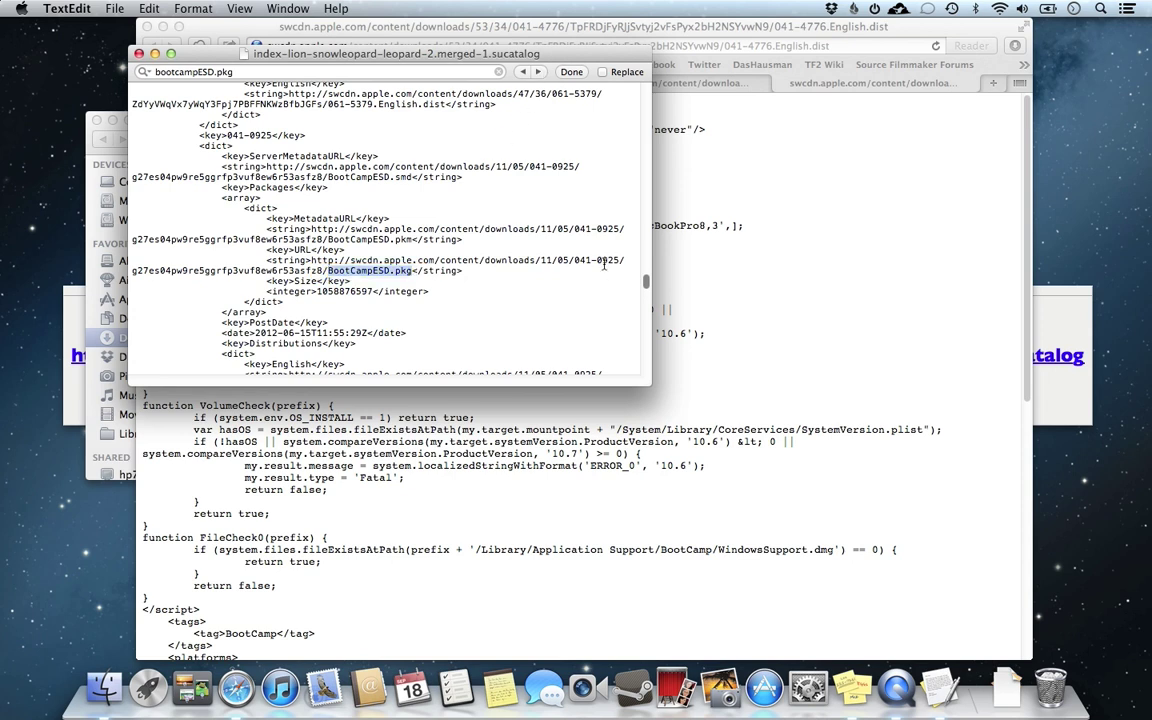
scroll(430, 318, "down", 3)
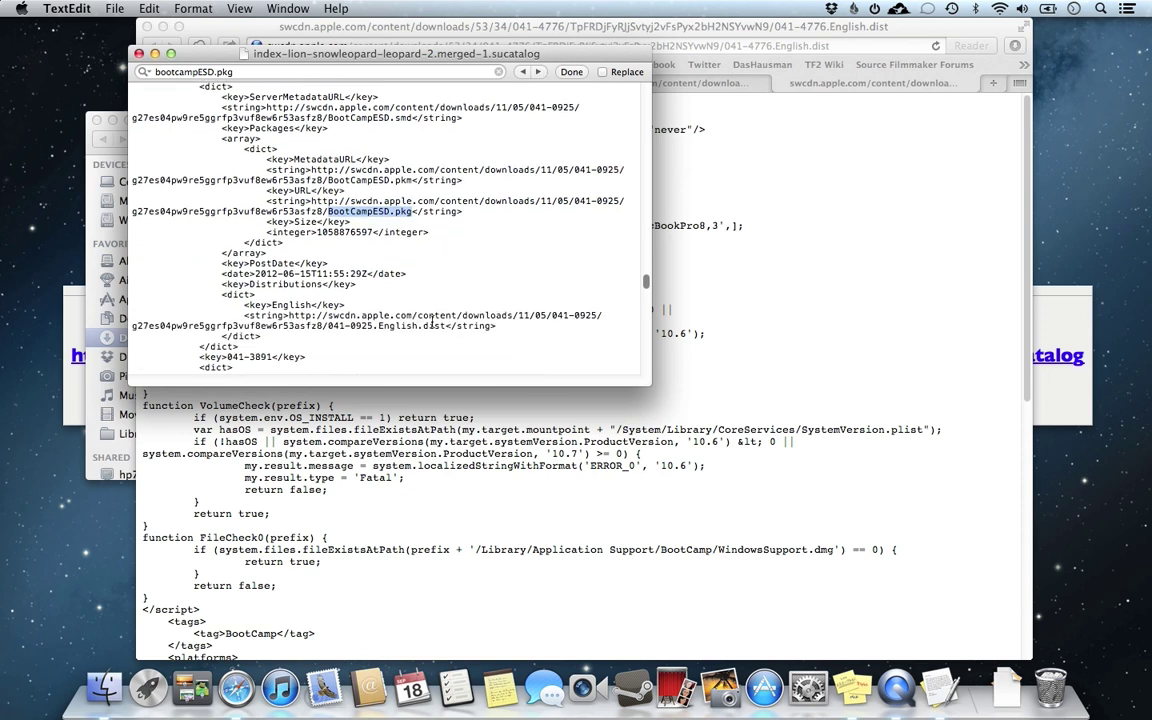
scroll(432, 322, "down", 3)
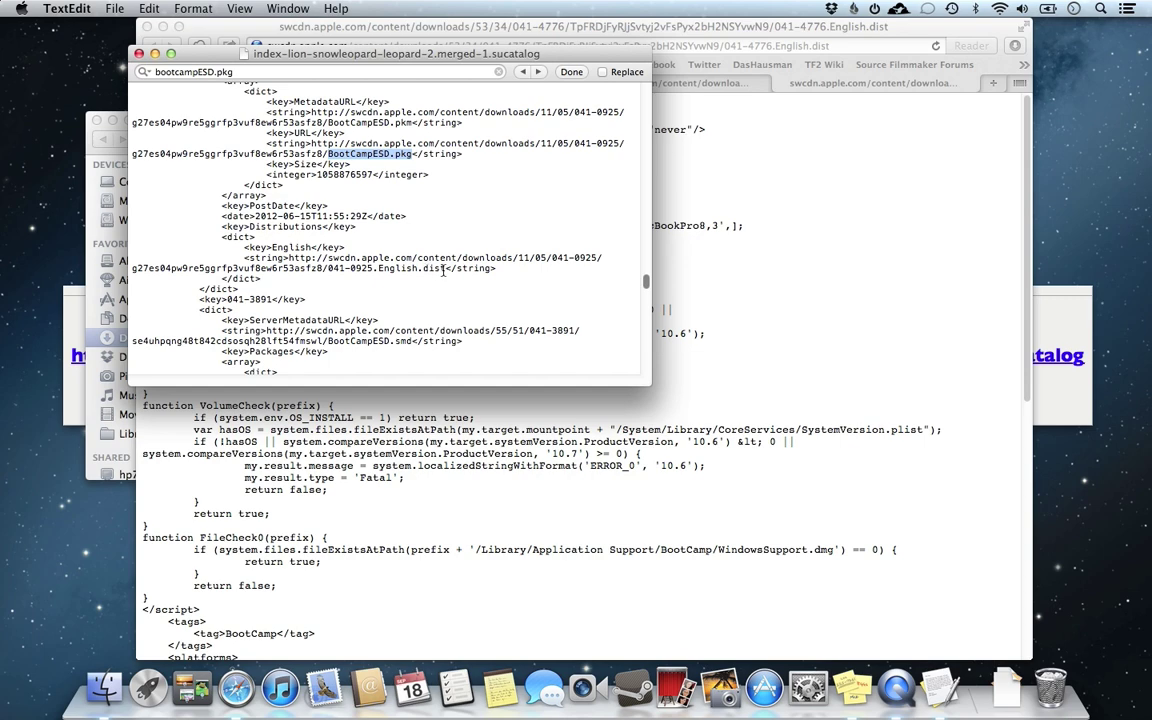
left_click_drag(446, 268, 288, 257)
right_click(289, 256)
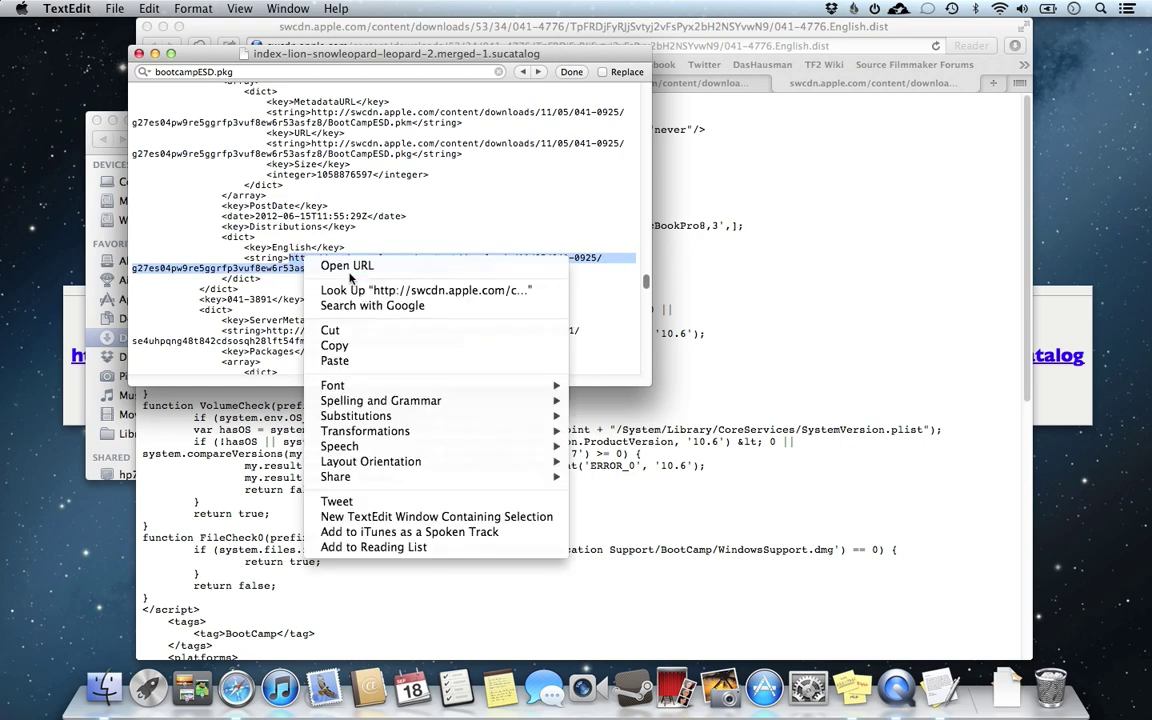
left_click(350, 266)
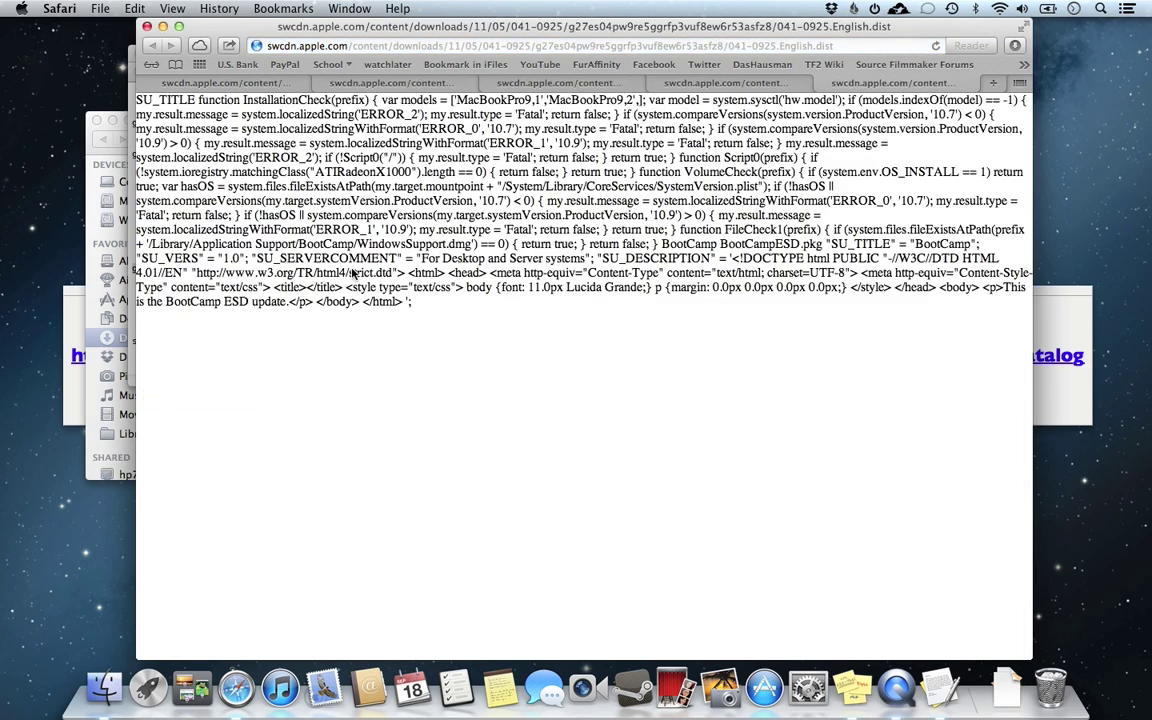
key("super+Tab")
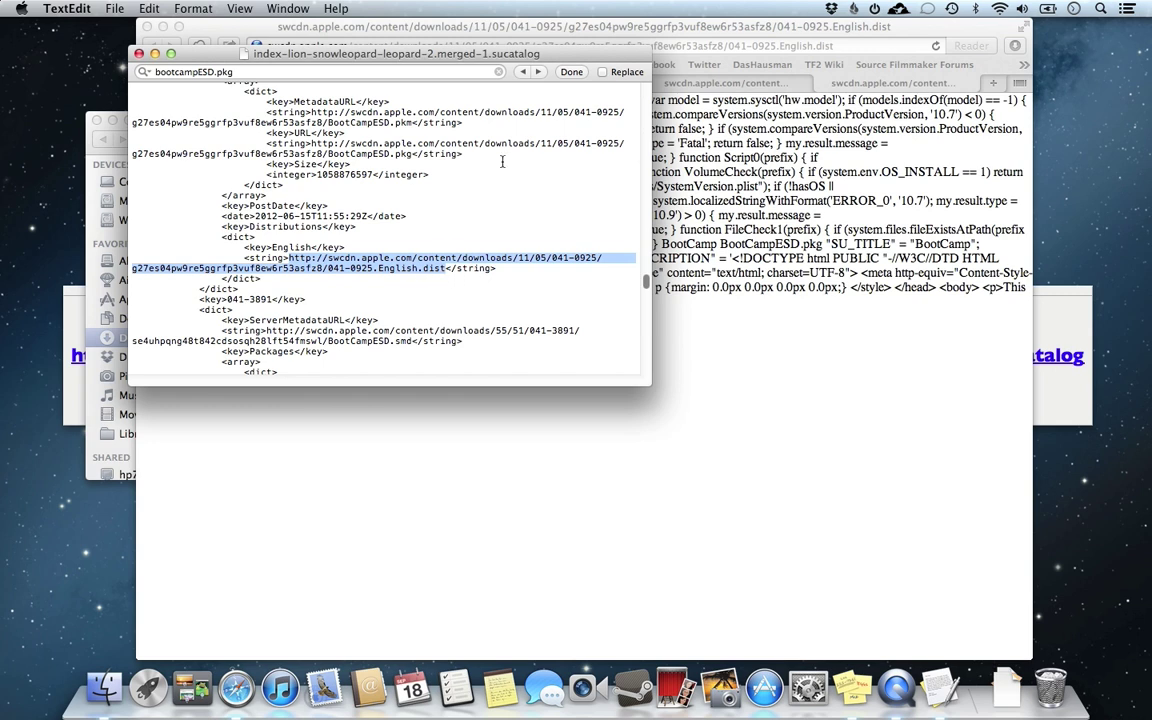
Step: Open the 041-3891 English.dist URL in Safari
left_click(538, 71)
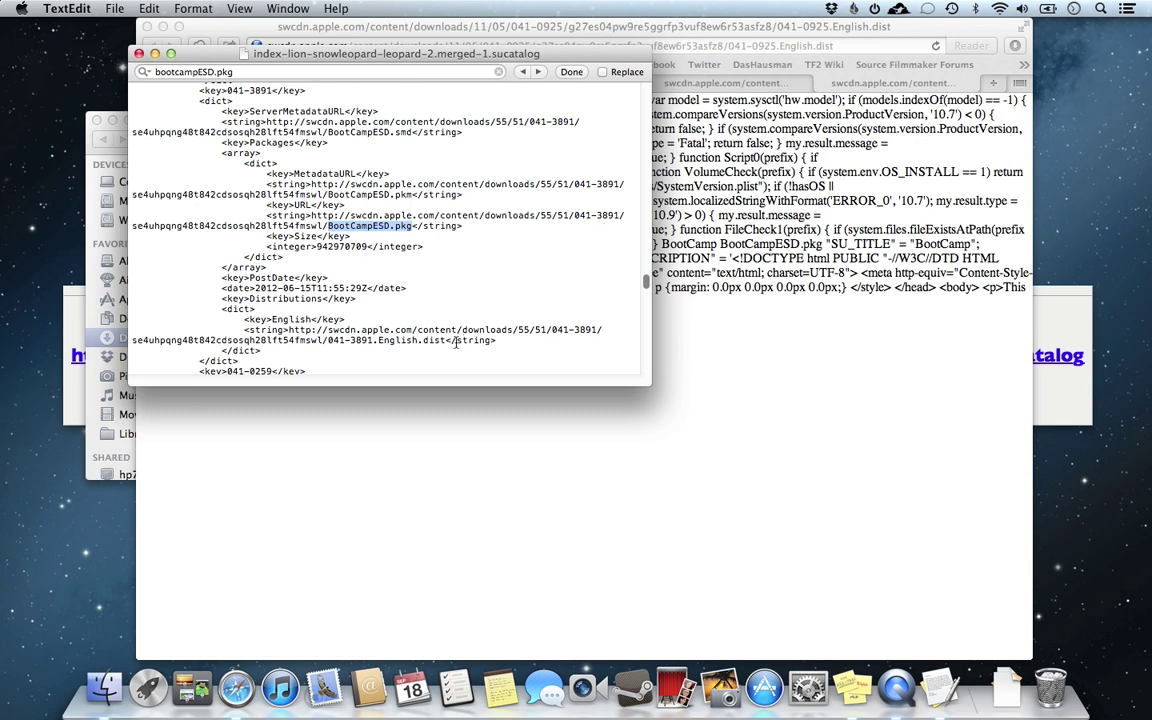
left_click_drag(447, 341, 290, 330)
right_click(291, 329)
left_click(318, 330)
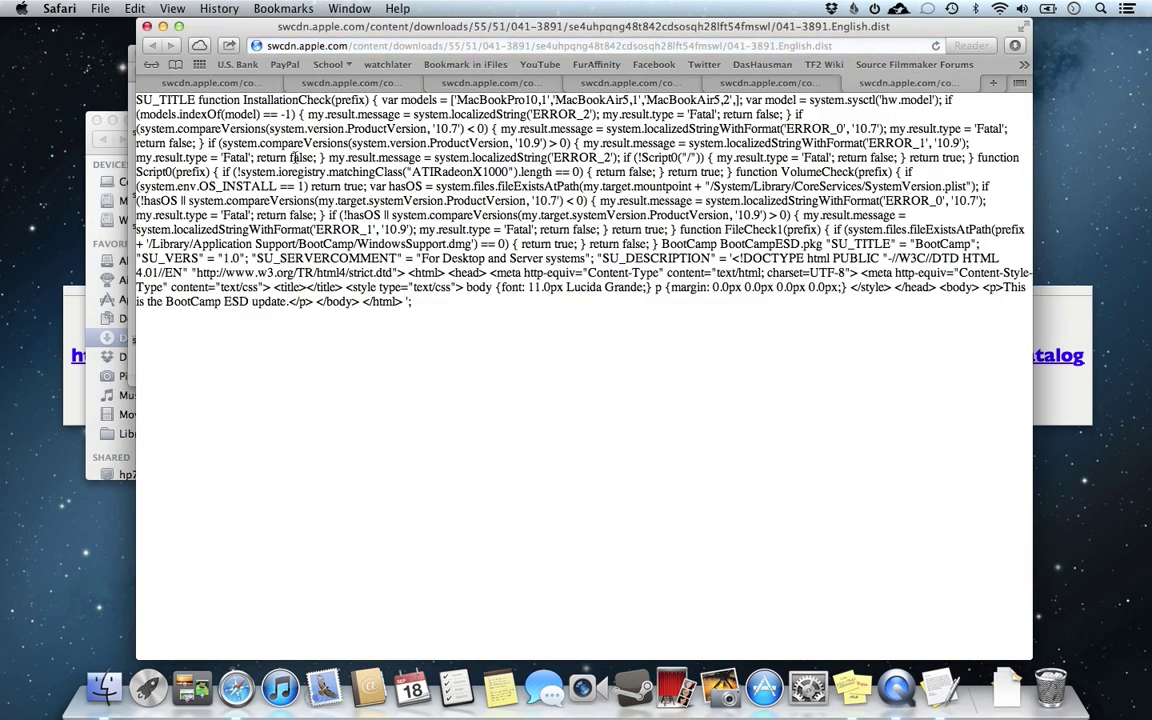
Step: Step through each English.dist tab's model list, ending on the 041-4775 page
left_click(222, 83)
left_click(450, 84)
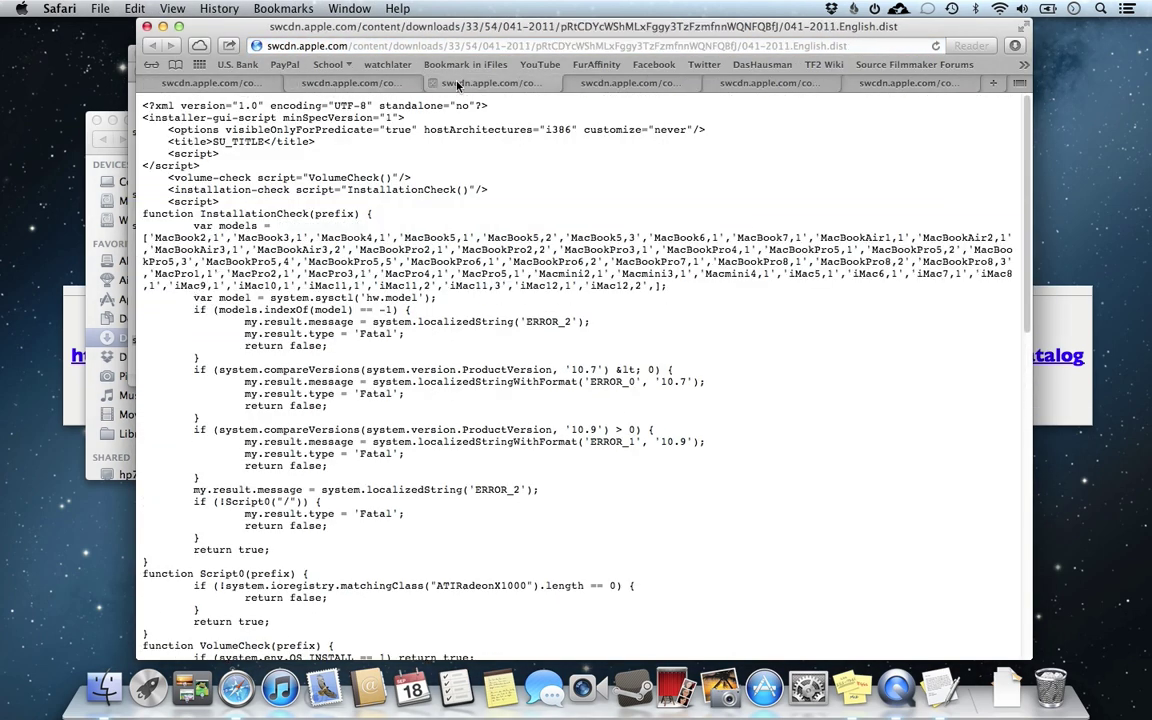
left_click(600, 84)
left_click(773, 85)
key("ctrl+Tab")
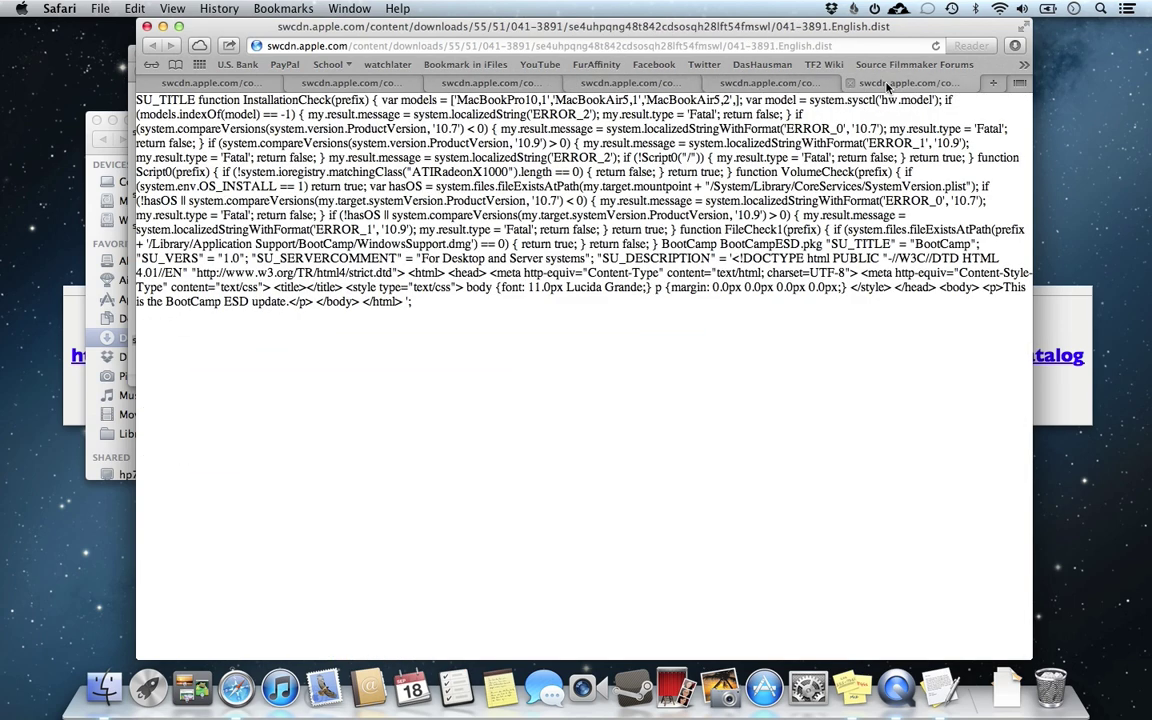
left_click(222, 83)
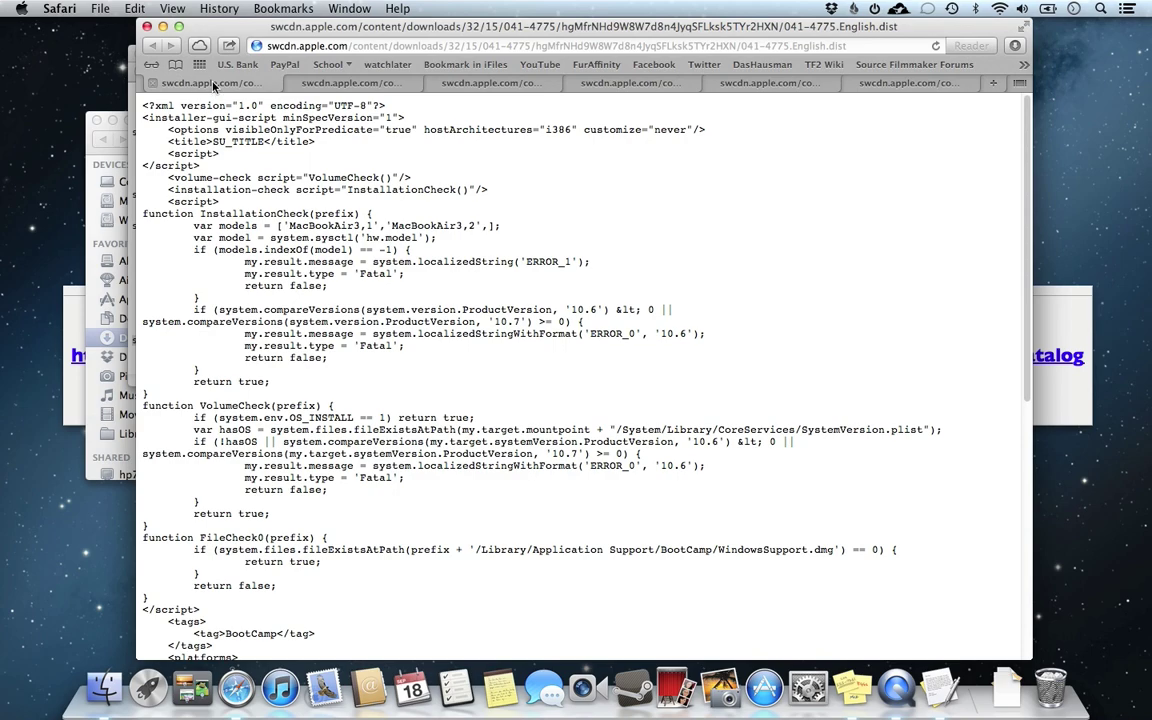
key("ctrl+Up")
Step: On Desktop 2, open About This Mac's More Info, showing a 13-inch, Mid 2012 MacBook Air
left_click(769, 72)
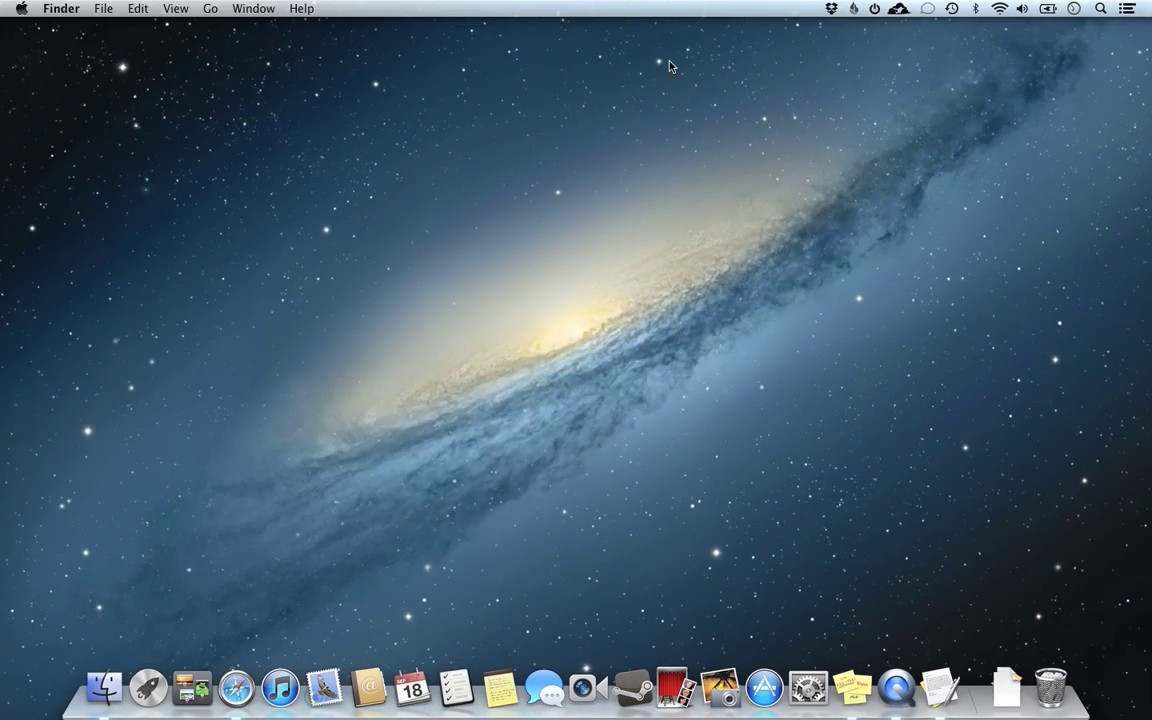
left_click(21, 8)
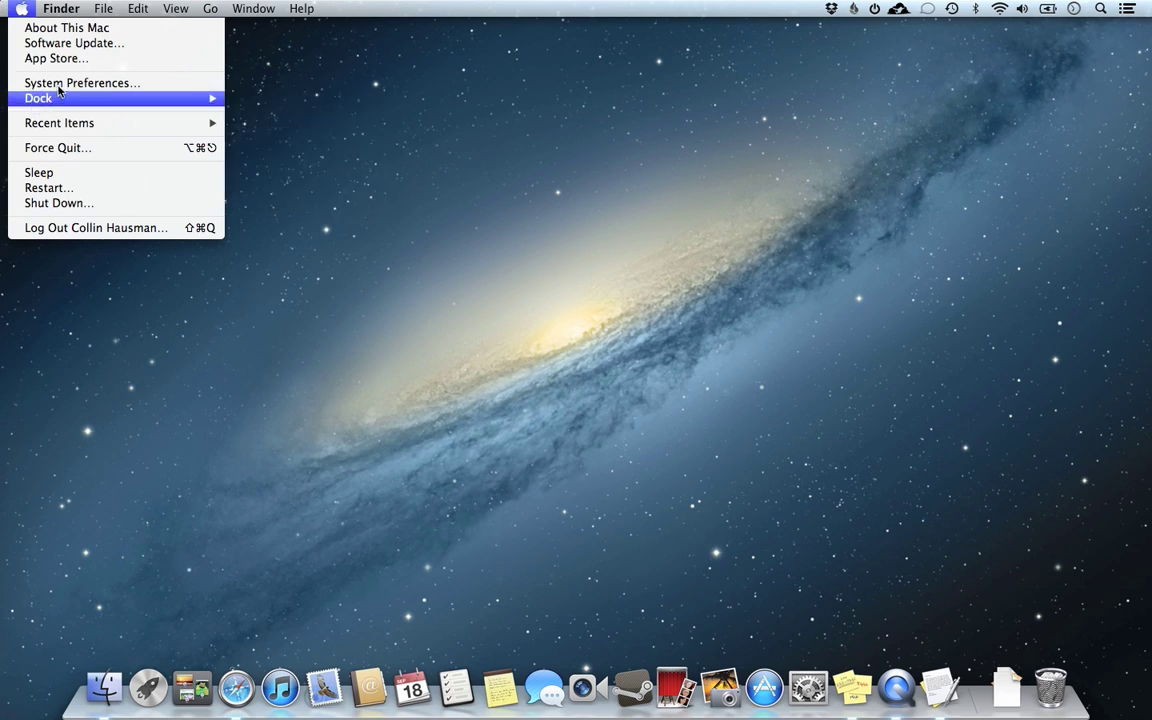
left_click(60, 27)
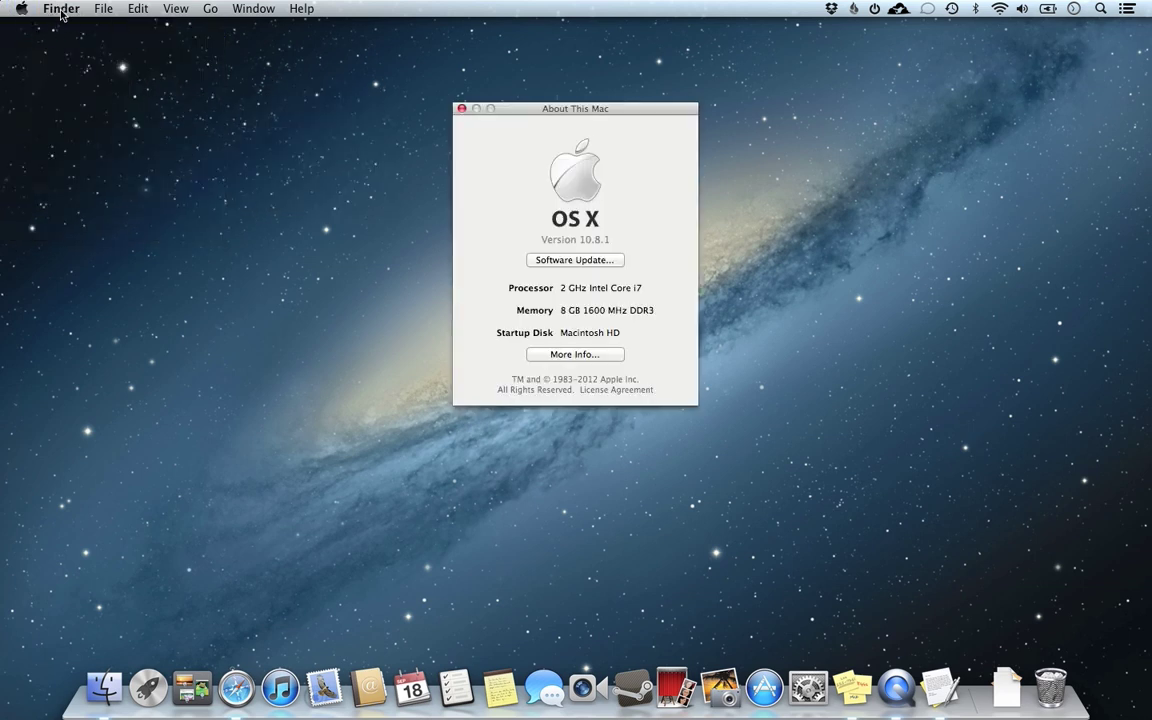
left_click(22, 9)
left_click(22, 9)
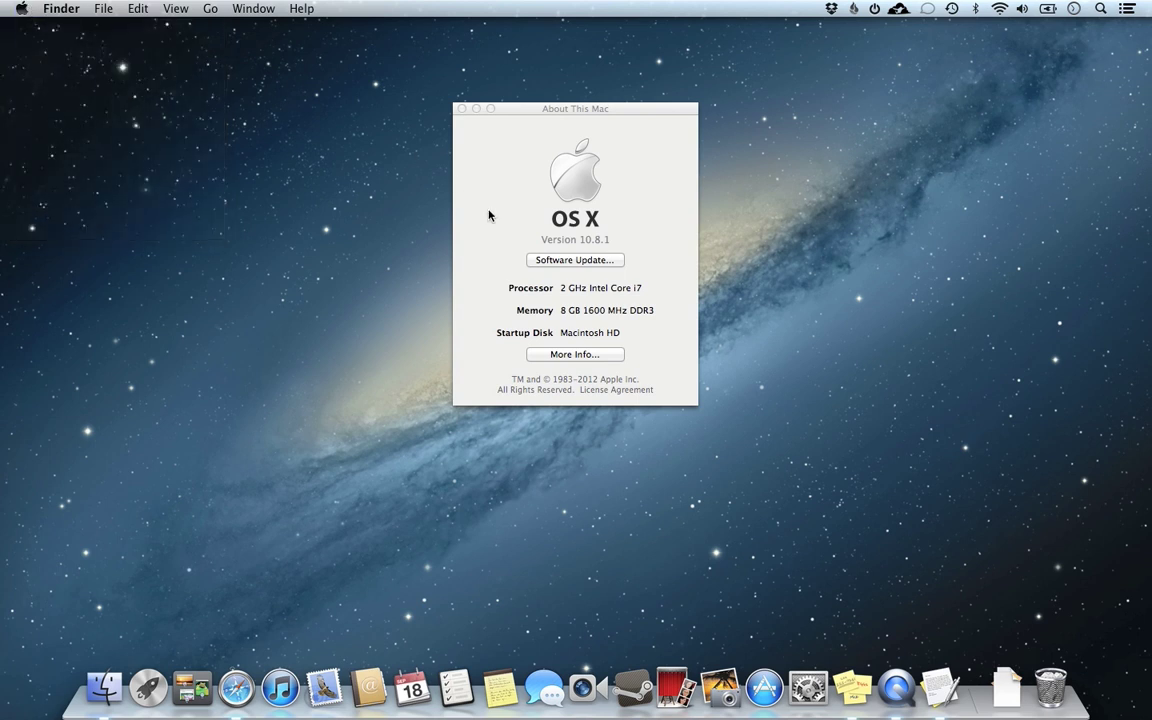
left_click(573, 354)
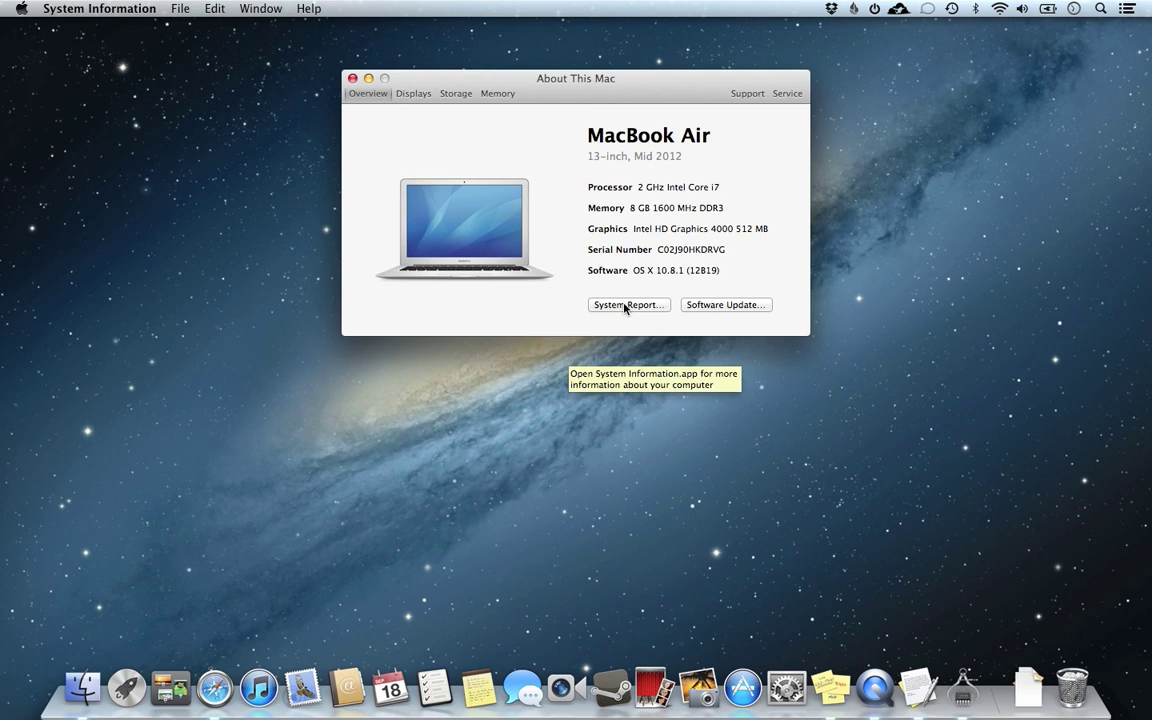
key("alt")
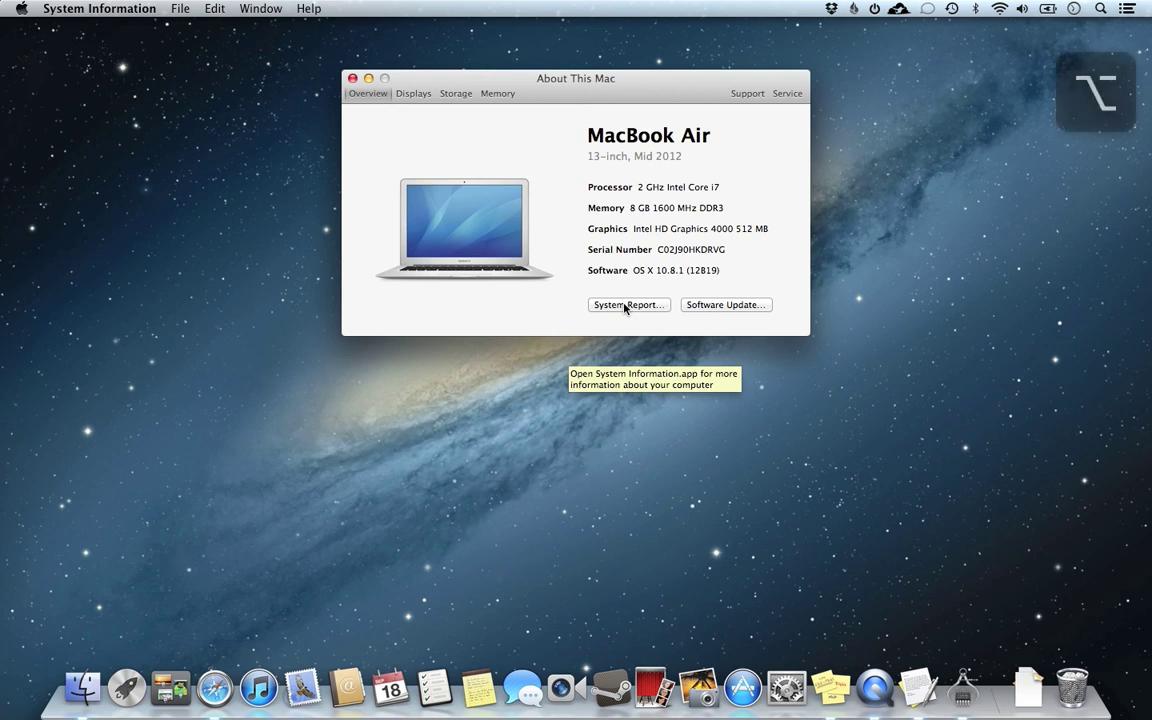
Step: Open the System Report and copy the Model Identifier MacBookAir5,2
key("super+alt")
left_click(624, 306, "alt")
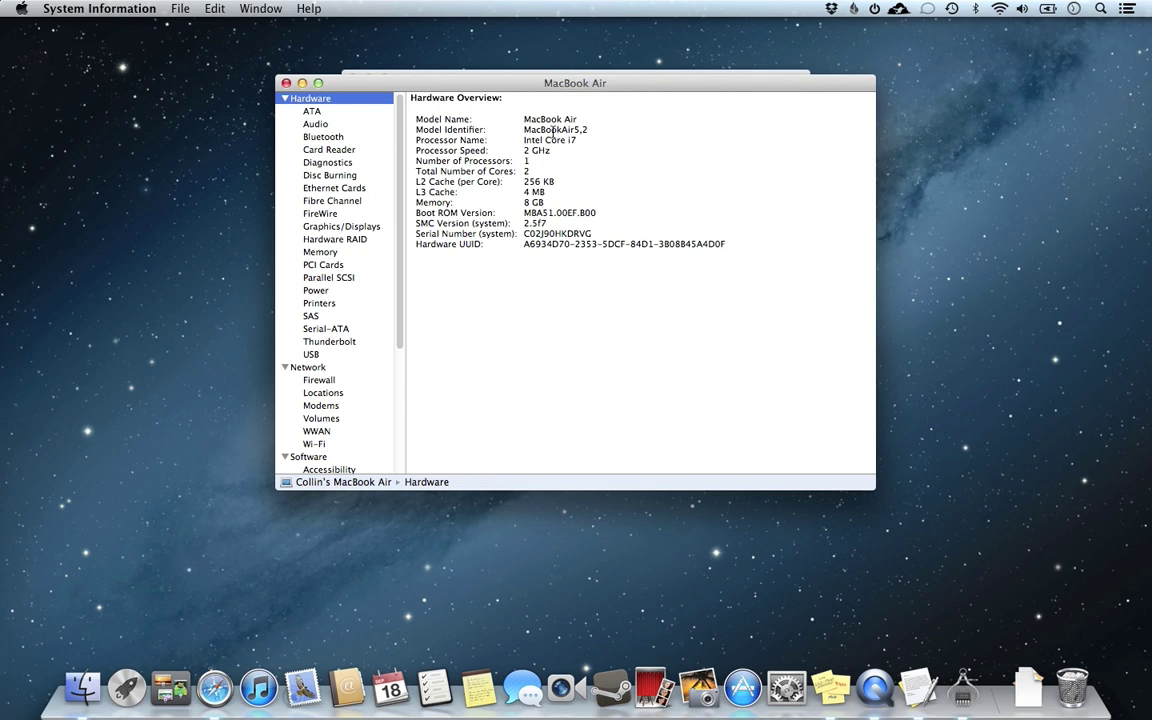
key("alt+super")
left_click_drag(415, 128, 589, 129)
left_click(590, 129)
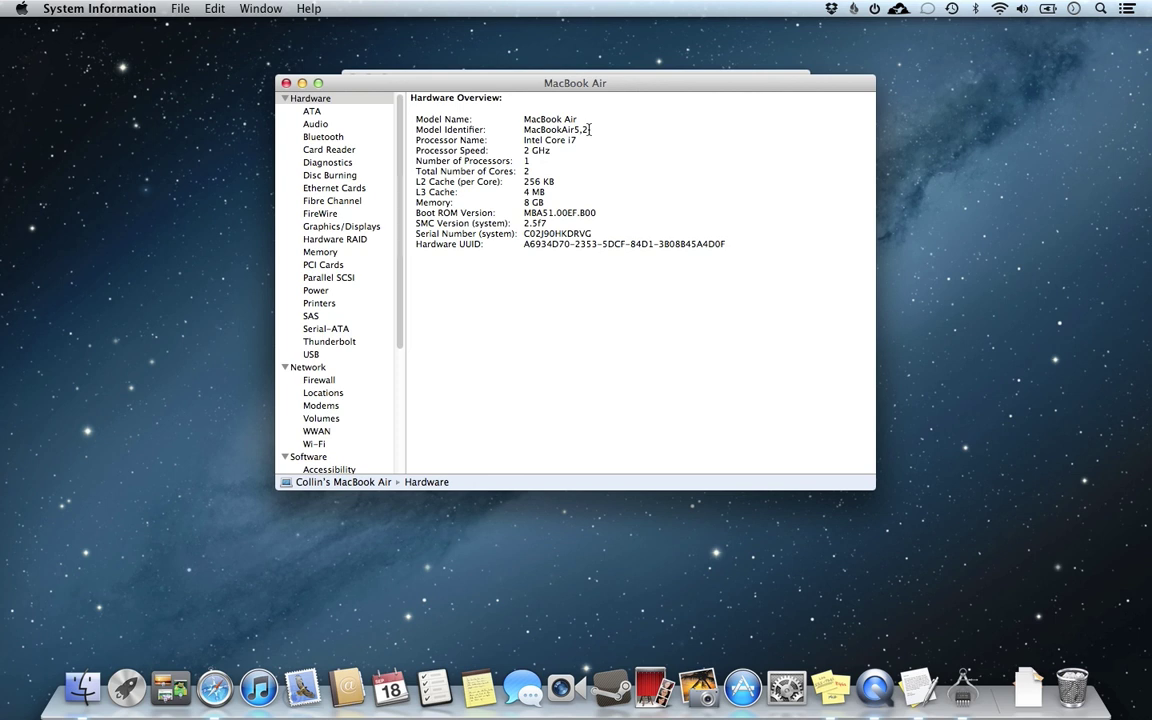
left_click_drag(590, 129, 525, 124)
right_click(533, 130)
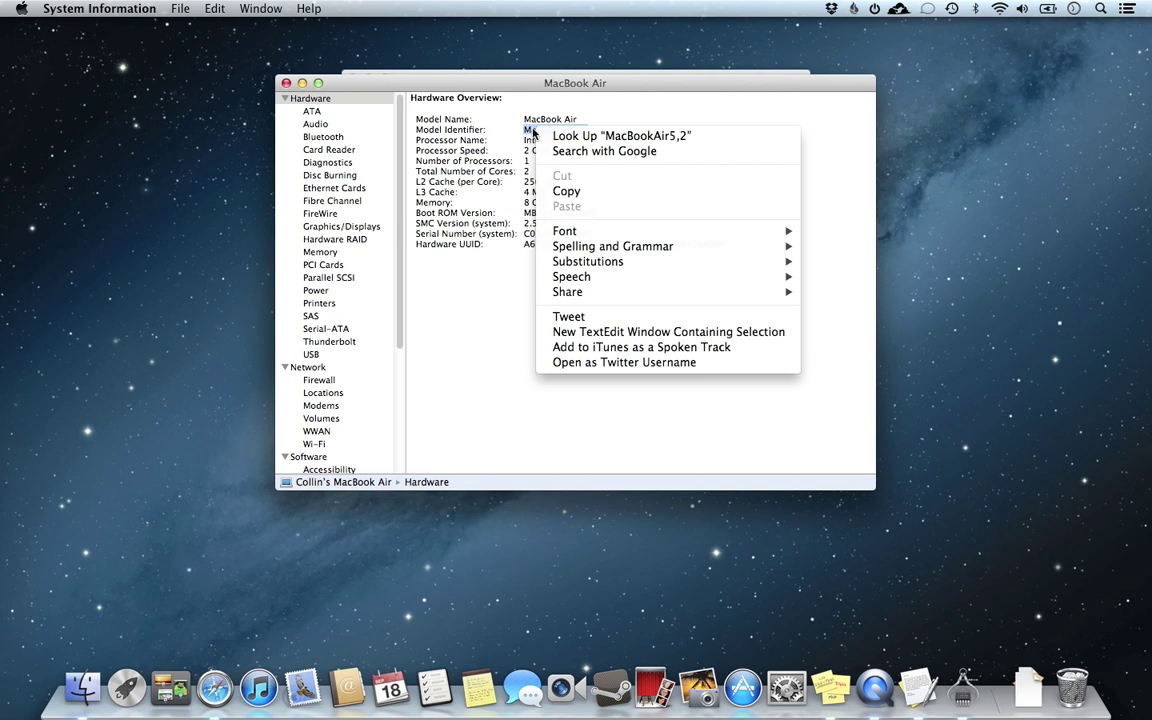
left_click(572, 190)
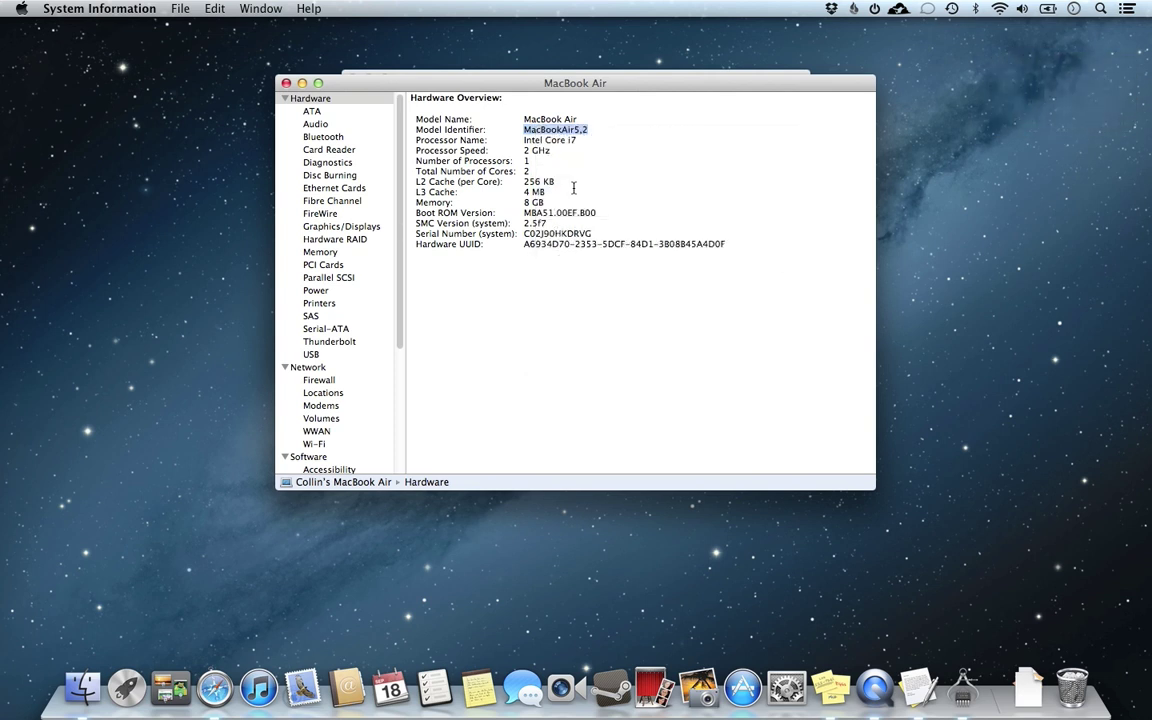
Step: Close the report and About This Mac, returning to Safari's 041-4775 dist page
left_click(286, 83)
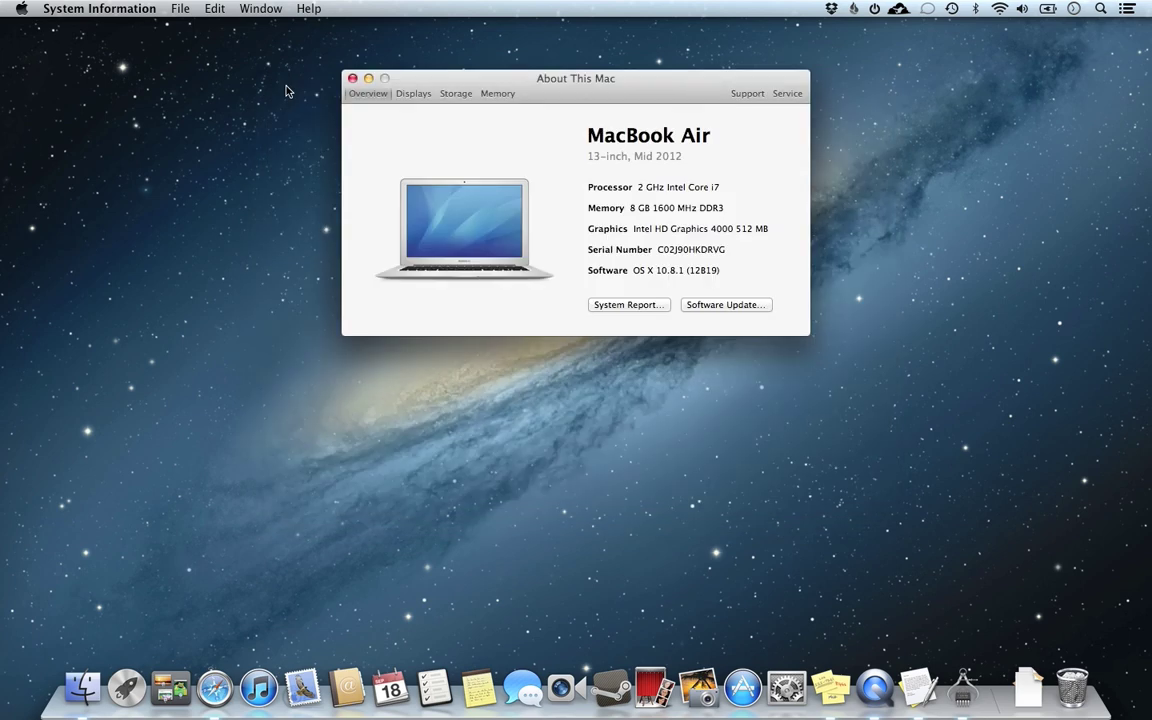
left_click(352, 78)
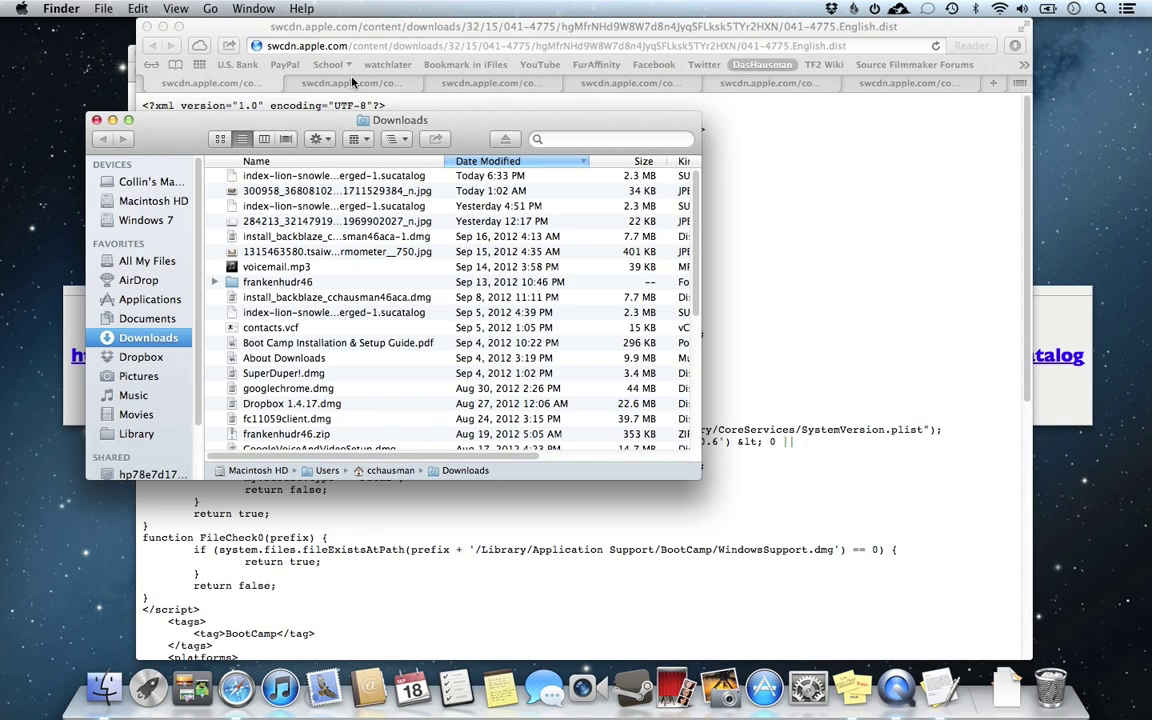
left_click(528, 33)
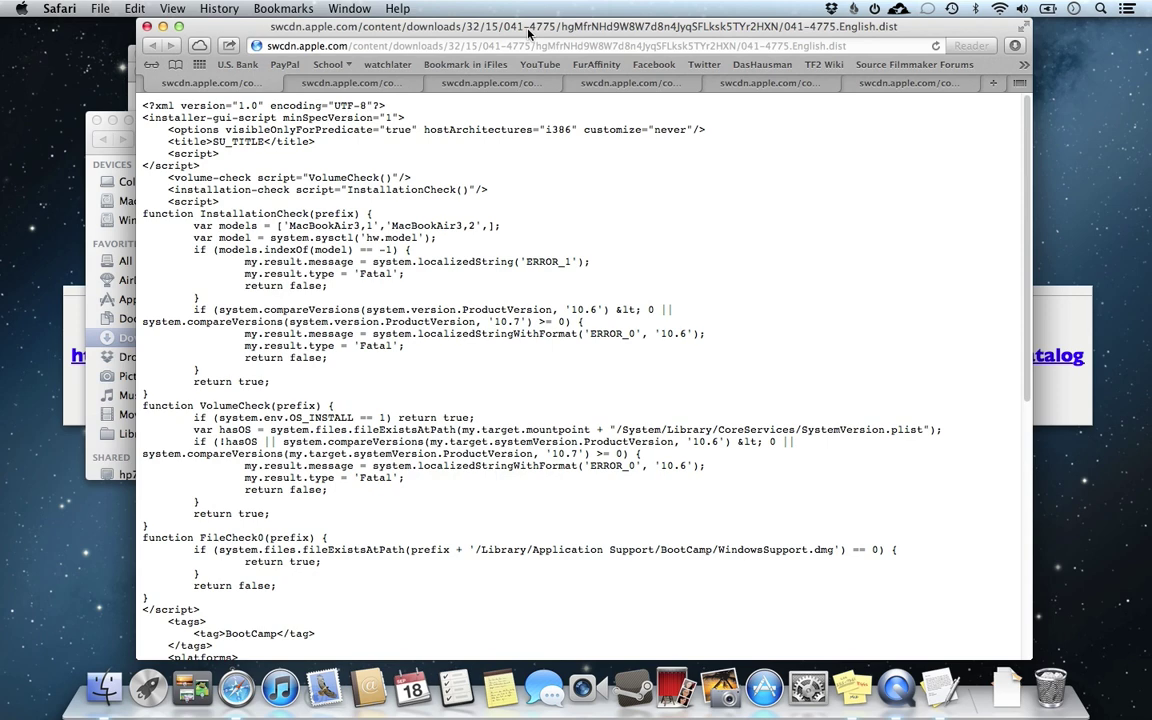
Step: Search the first two .dist pages for MacBookAir5,2
key("super+f")
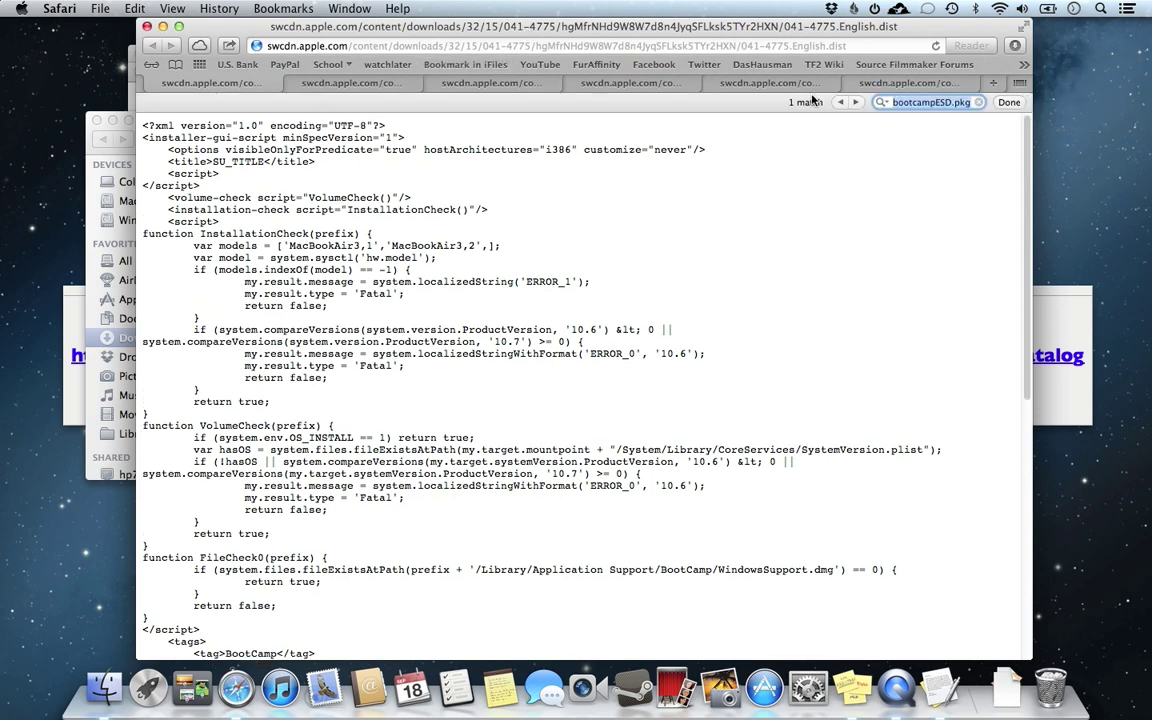
key("super+v")
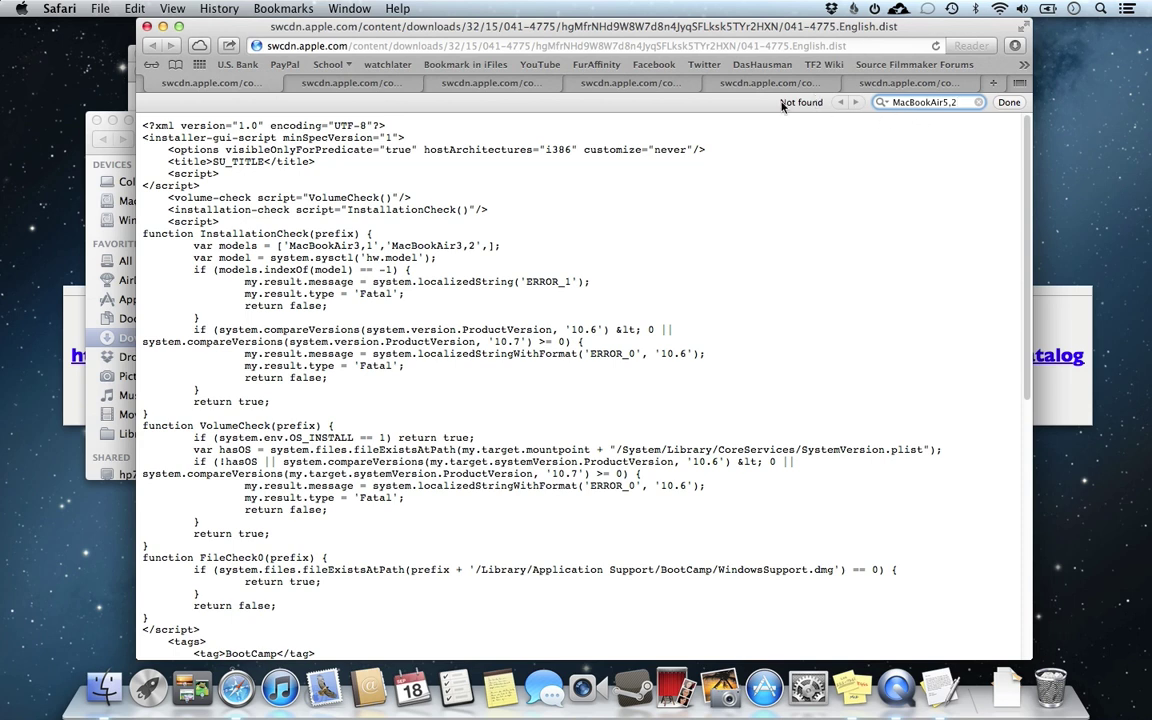
left_click(380, 83)
key("super+f")
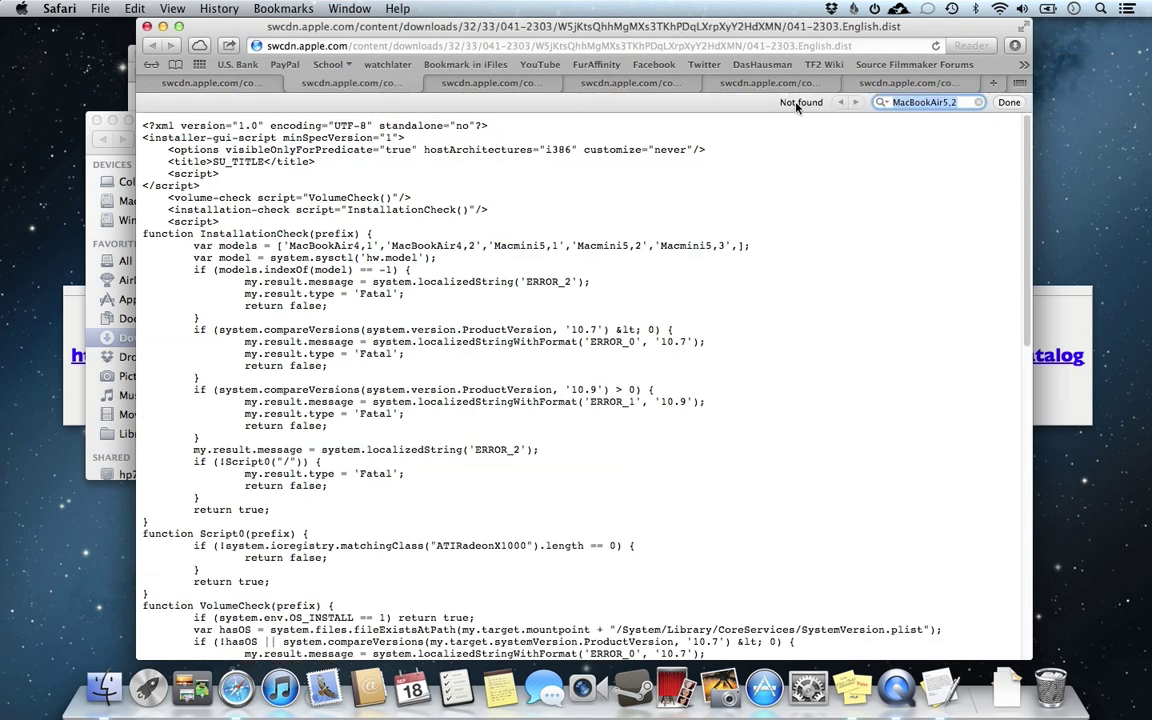
key("super+ctrl+alt")
key("super+alt")
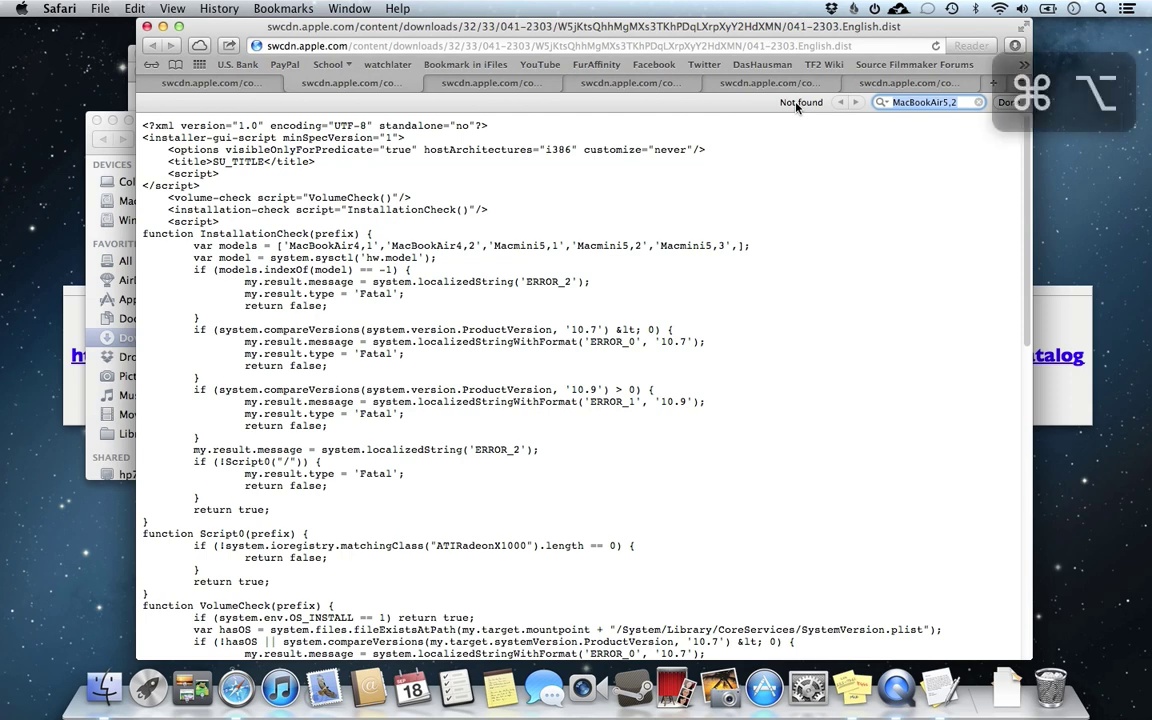
Step: Search the 041-2011, 041-4776, 041-0925 and 041-3891 pages, finding MacBookAir5,2 in 041-3891
left_click(468, 85)
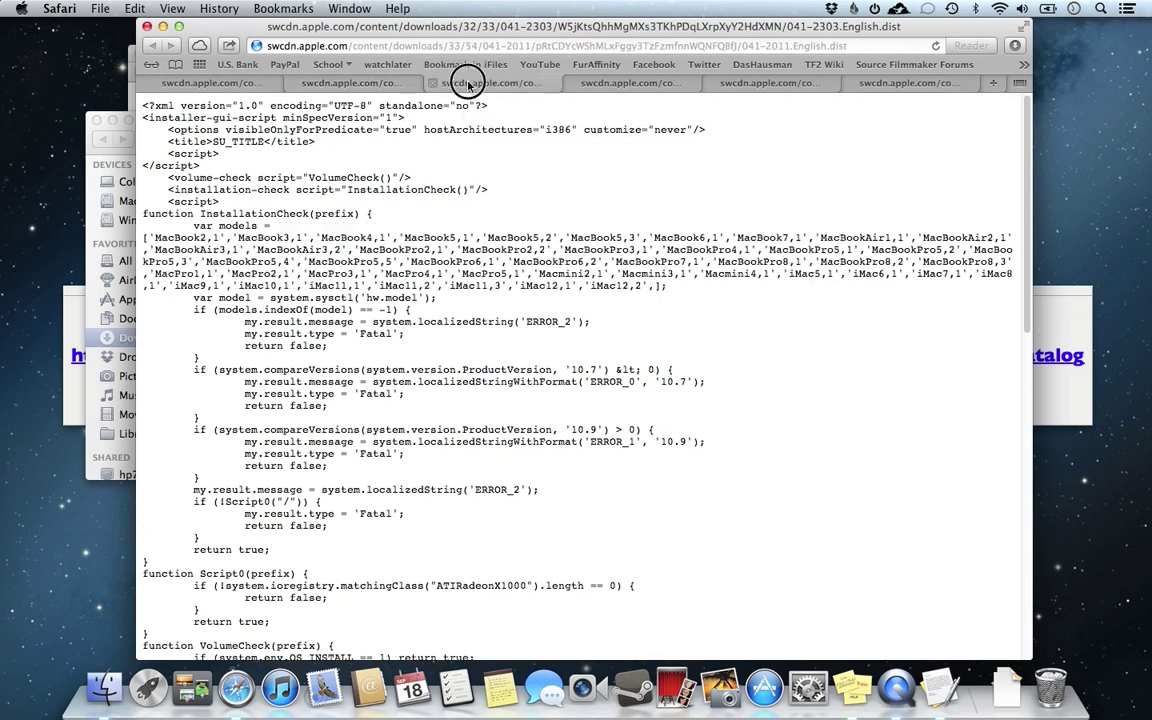
key("super+f")
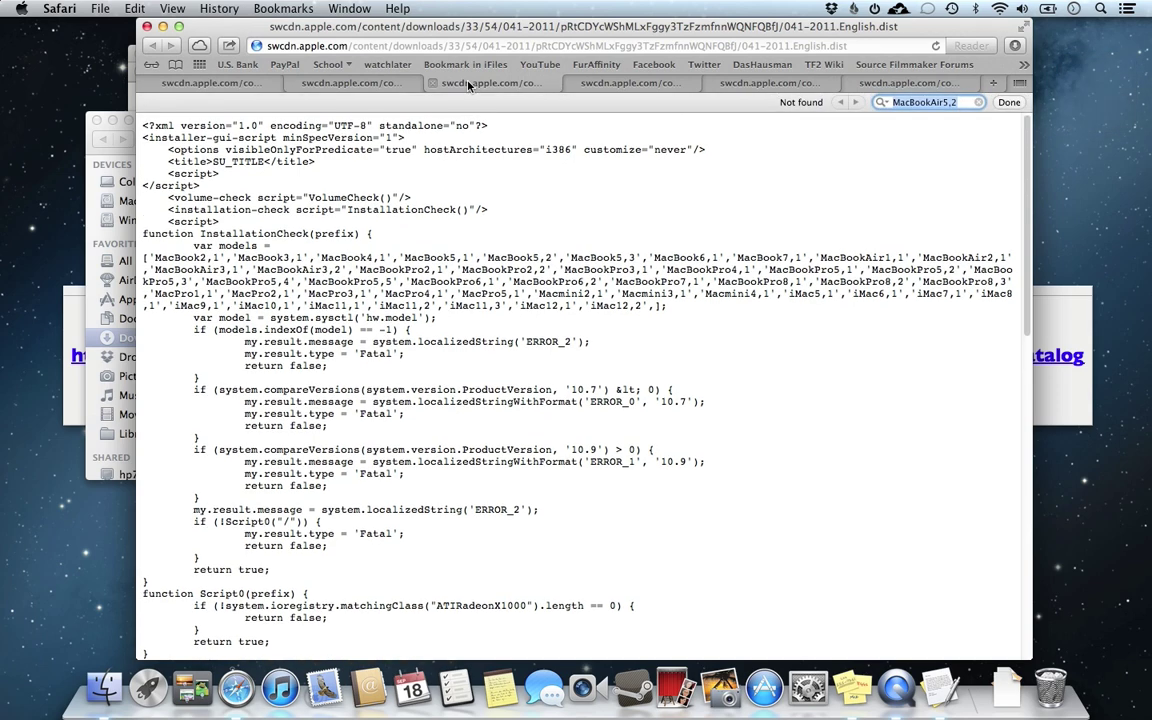
left_click(619, 85)
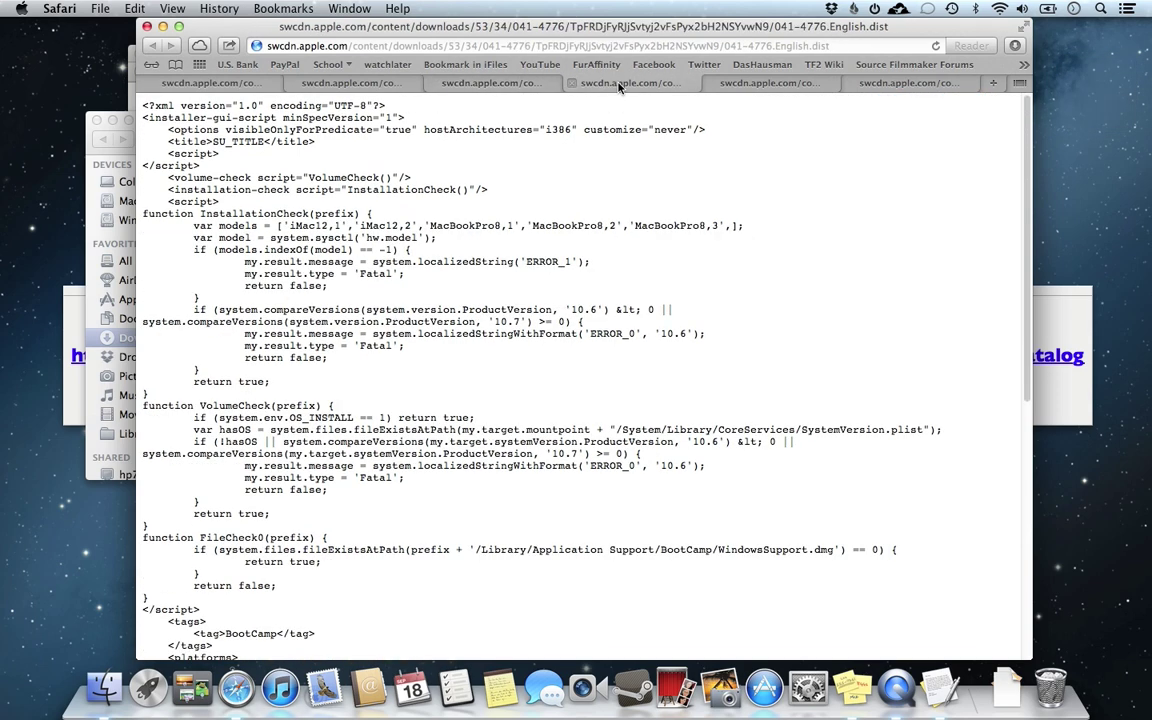
key("super+f")
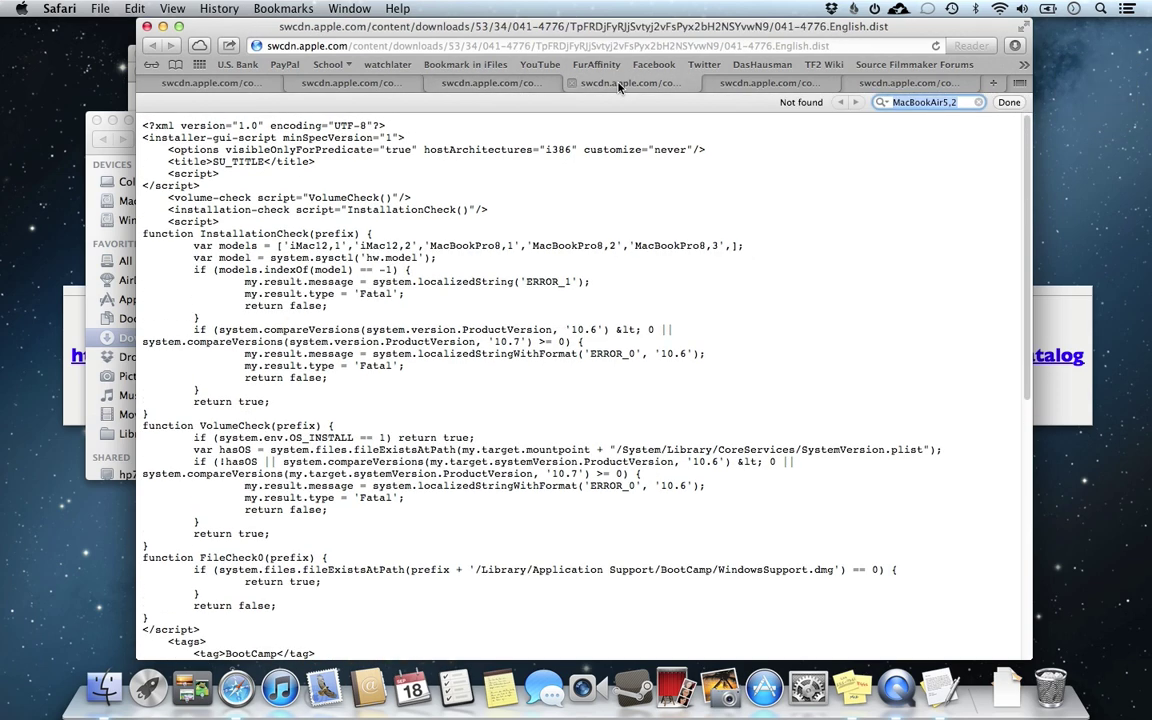
left_click(743, 85)
key("super+f")
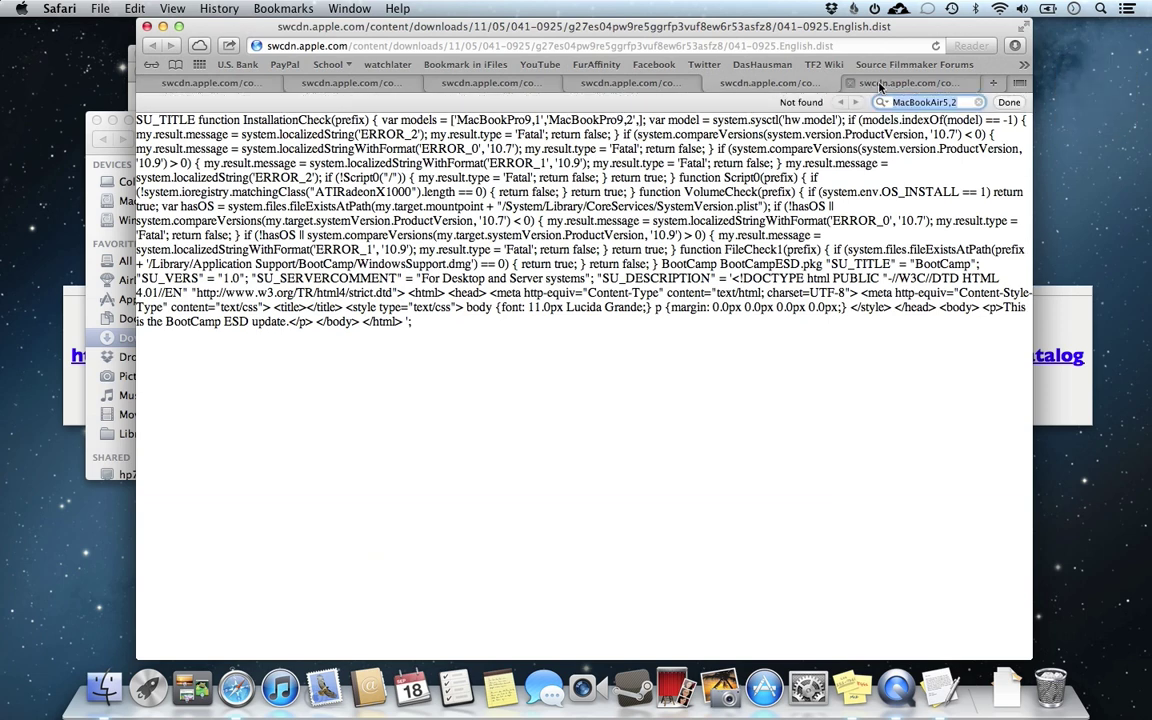
left_click(881, 86)
key("super+f")
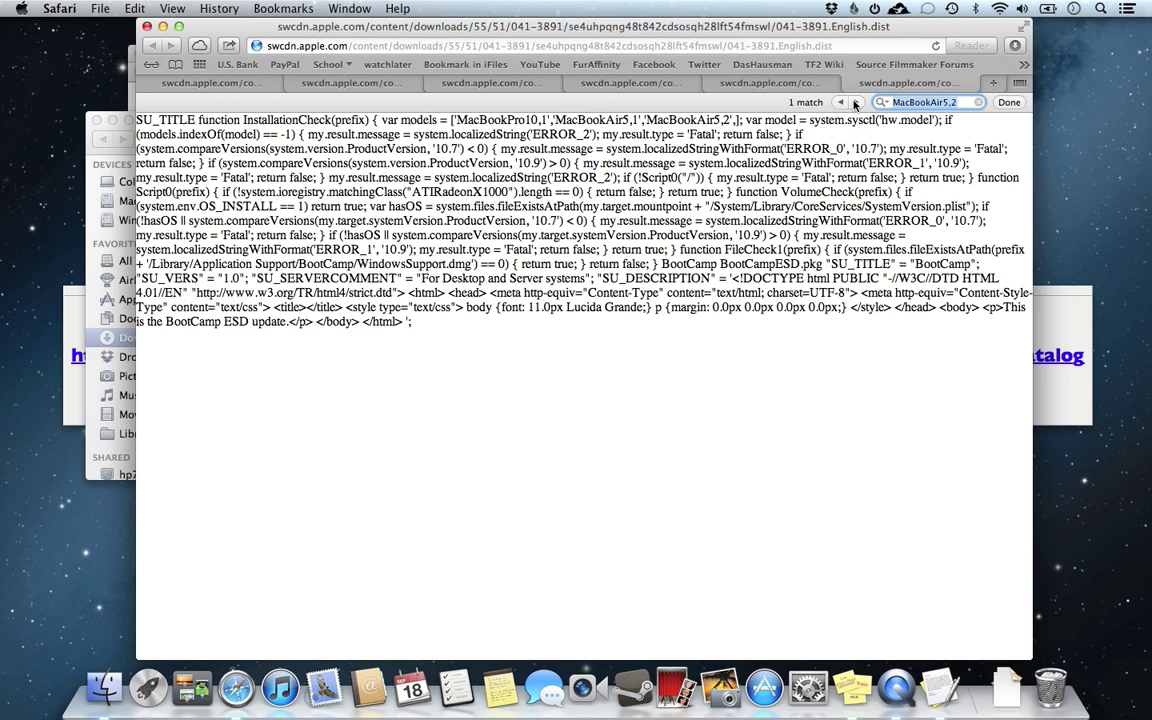
left_click(855, 104)
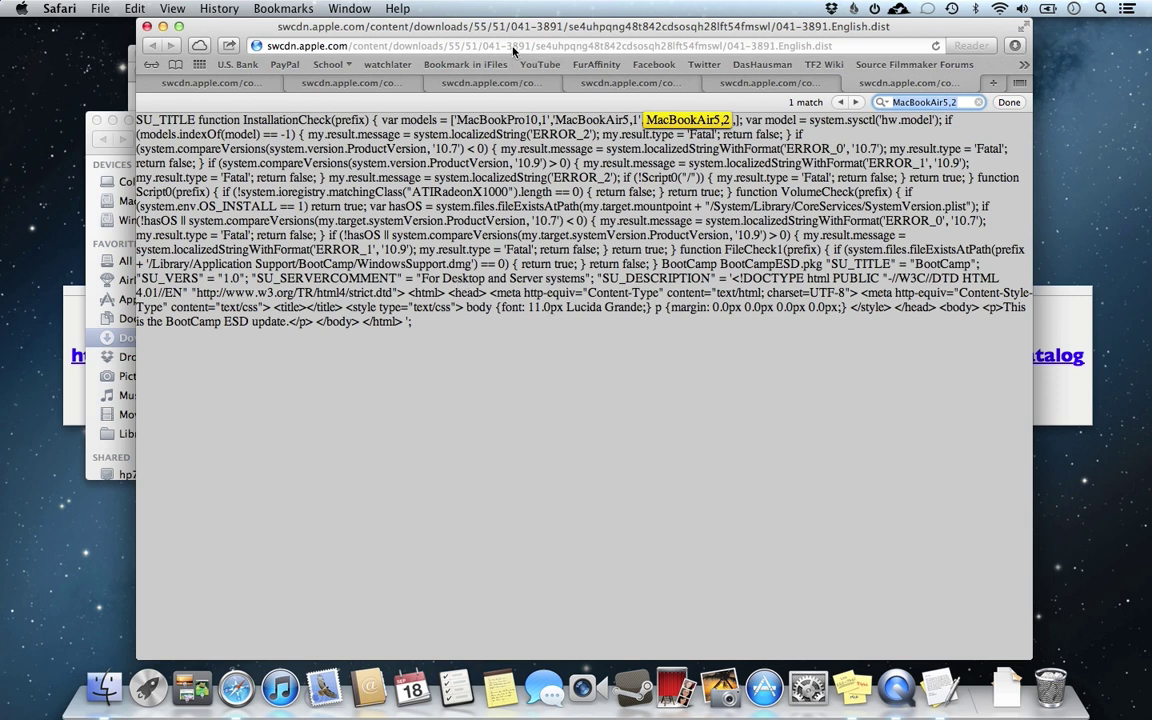
Step: Copy the 041-3891 identifier out of the dist page's web address
left_click(461, 44)
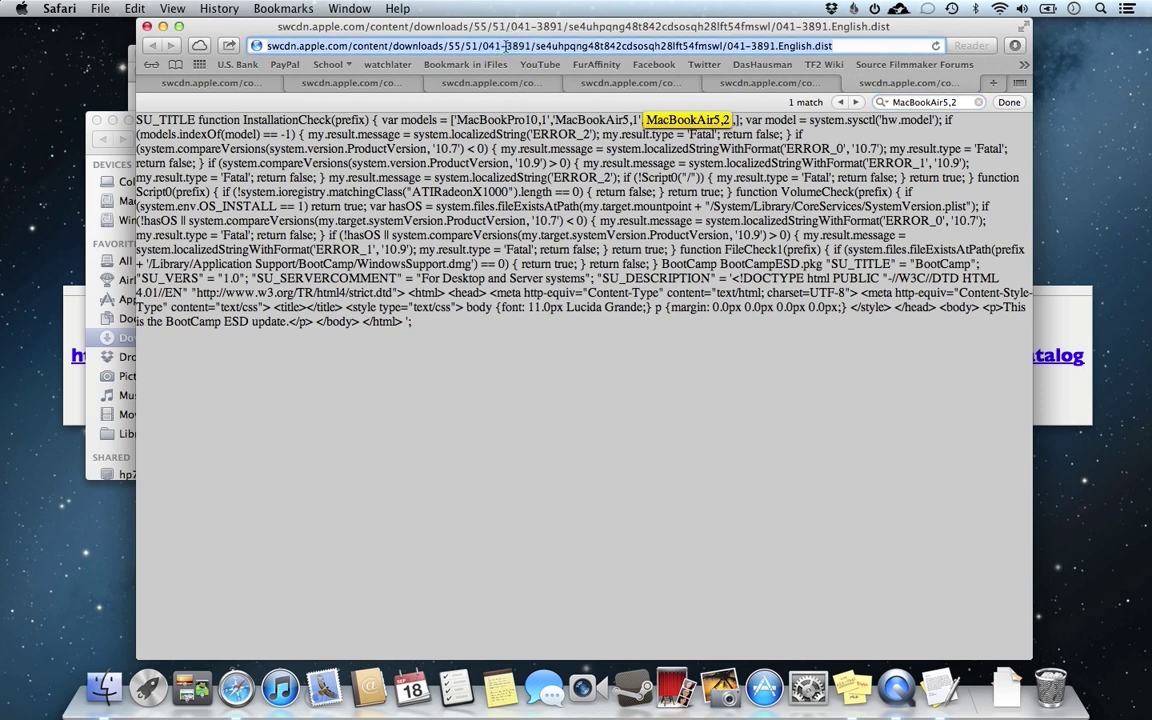
key("super+c")
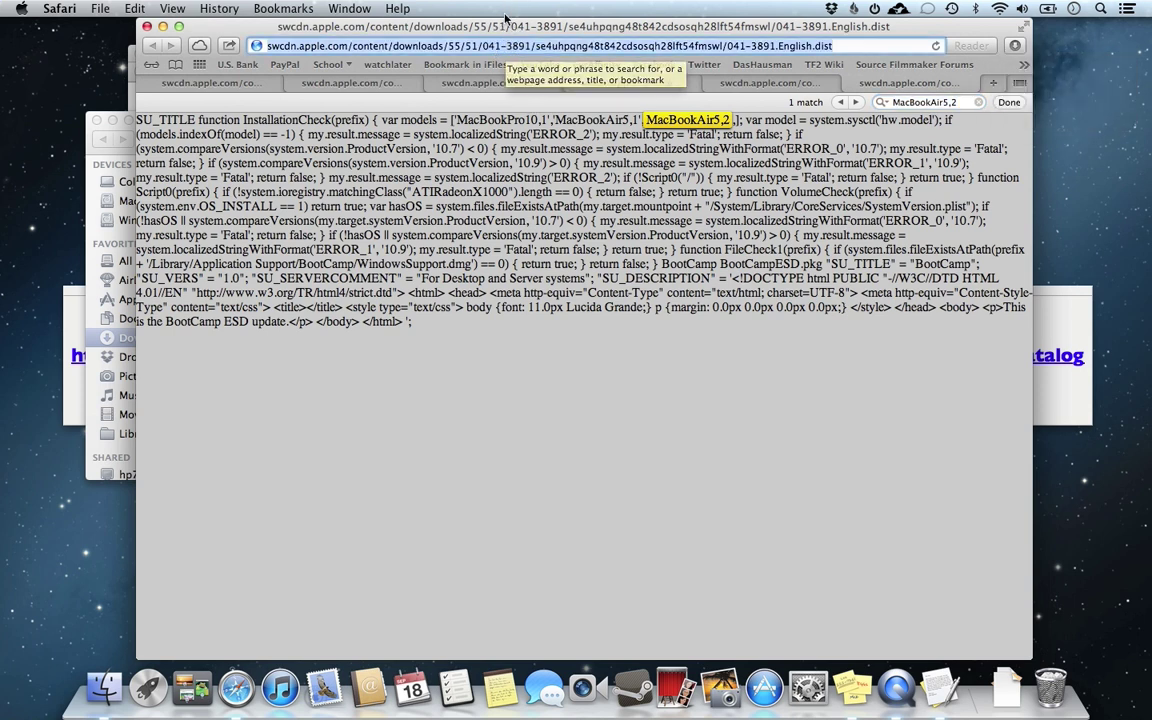
left_click(484, 44)
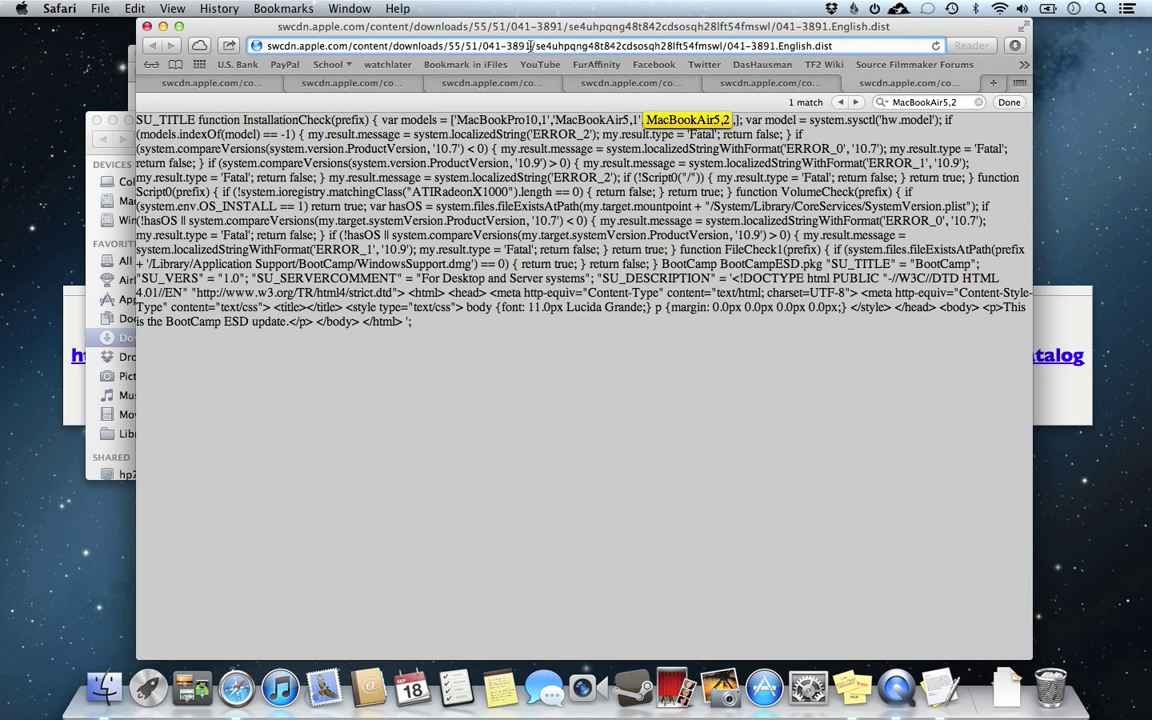
left_click_drag(533, 46, 482, 46)
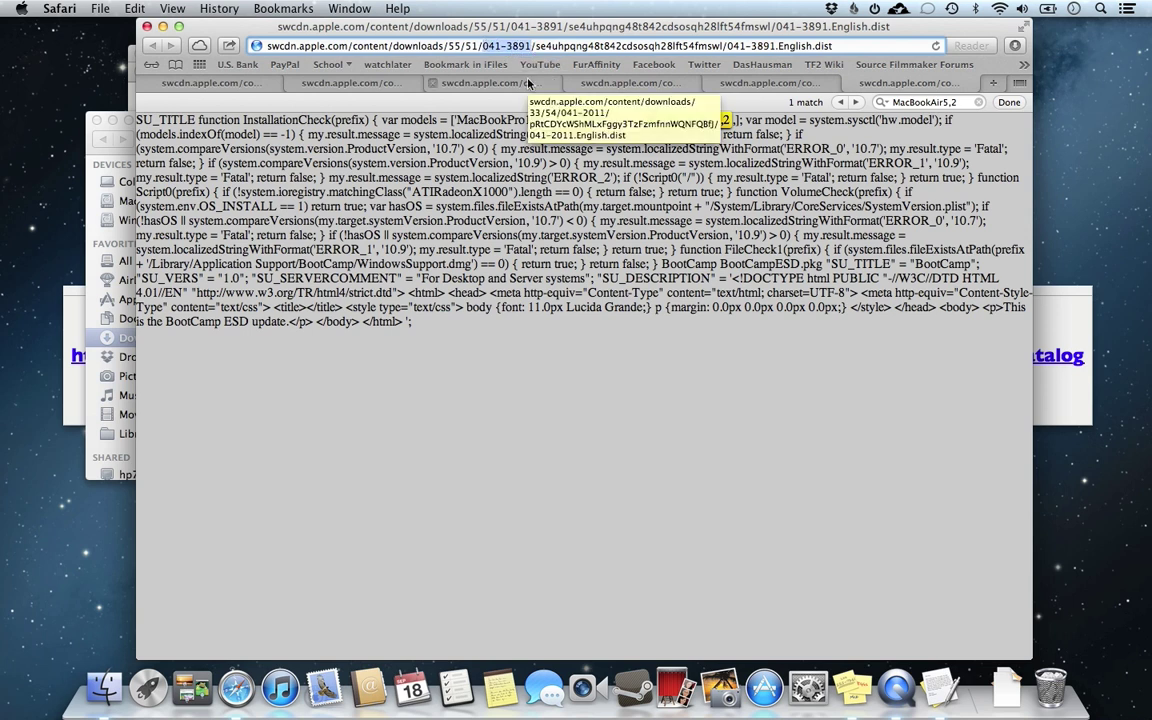
key("super")
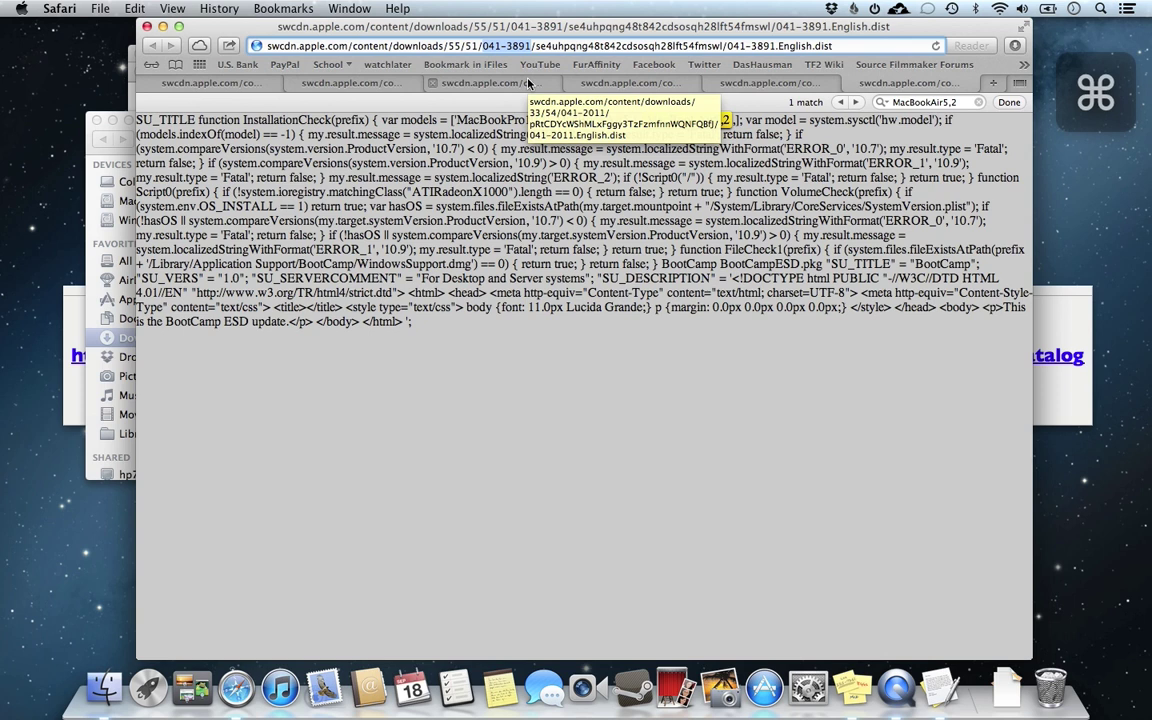
key("alt")
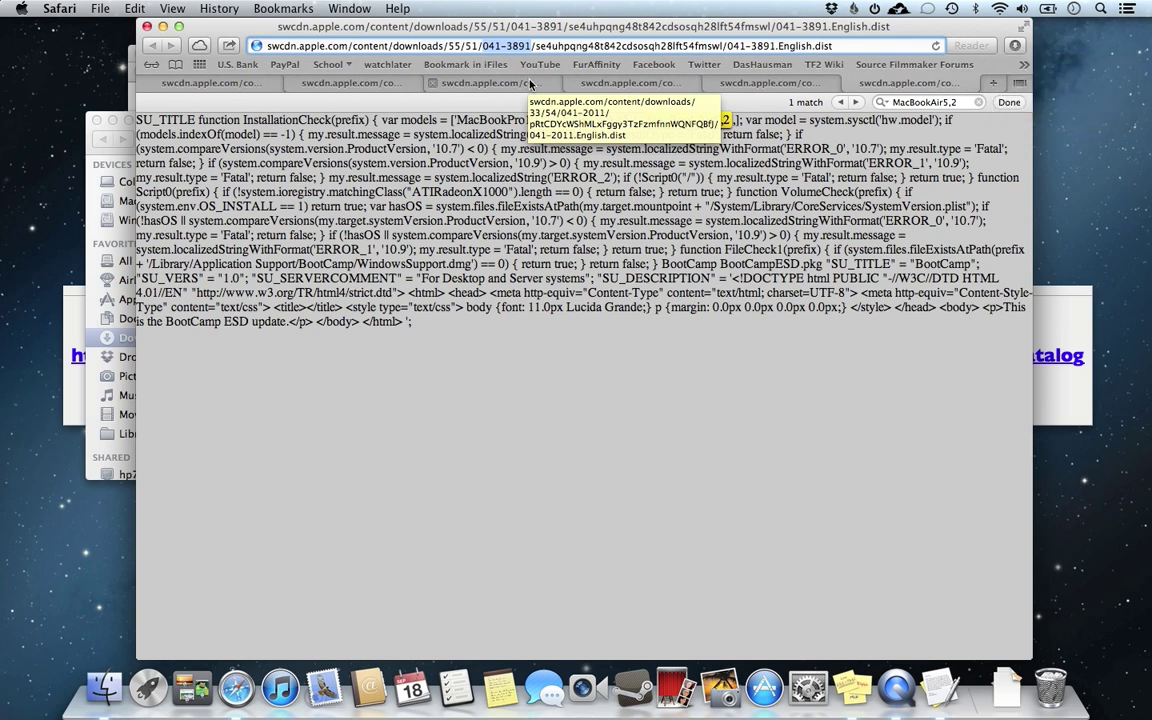
key("alt")
key("super")
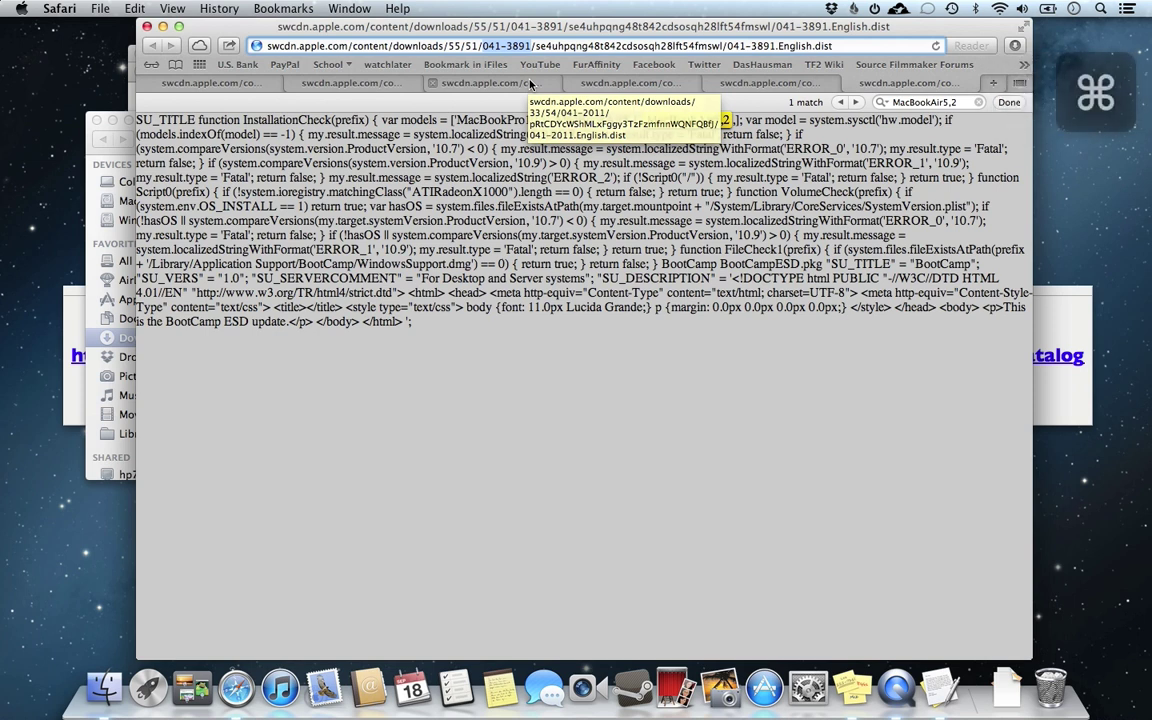
left_click(599, 343)
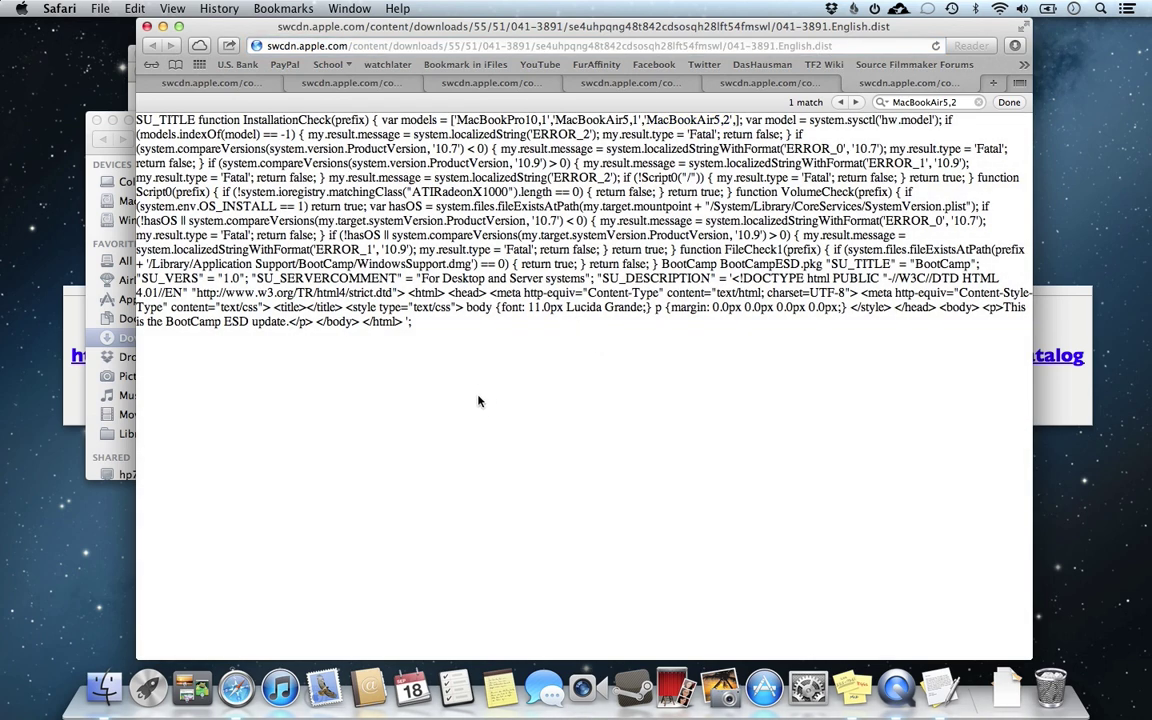
Step: Back in TextEdit, search the sucatalog for 041-3891
key("super+Tab")
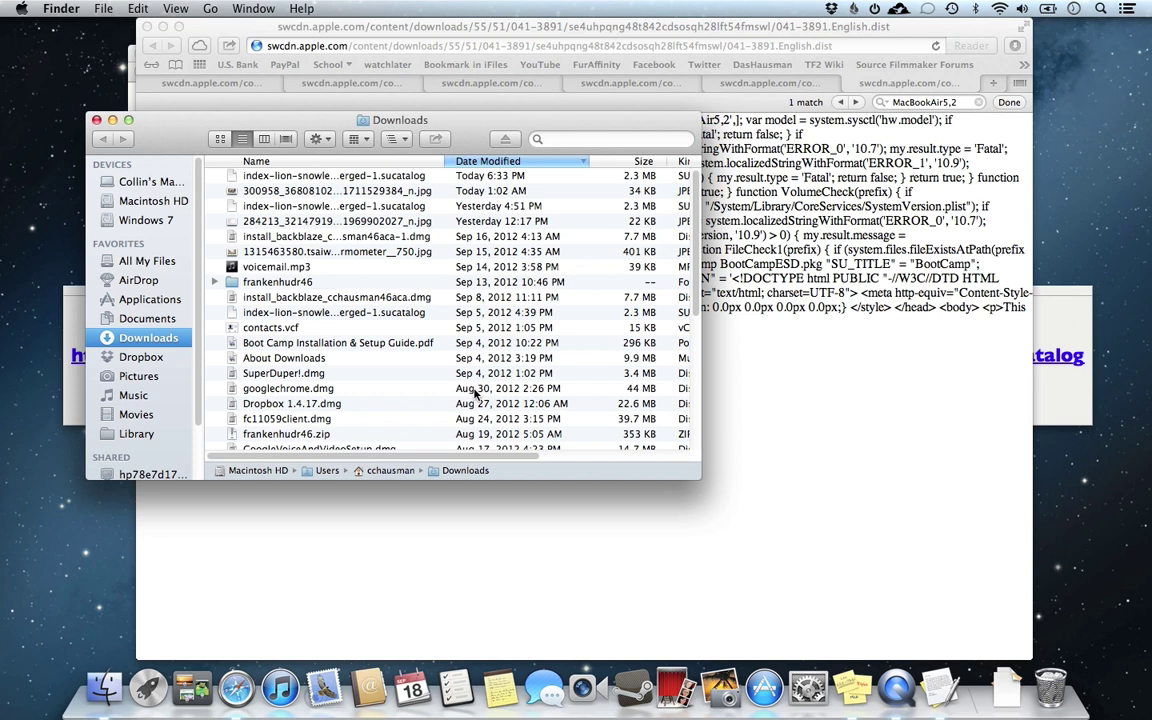
key("super+Tab")
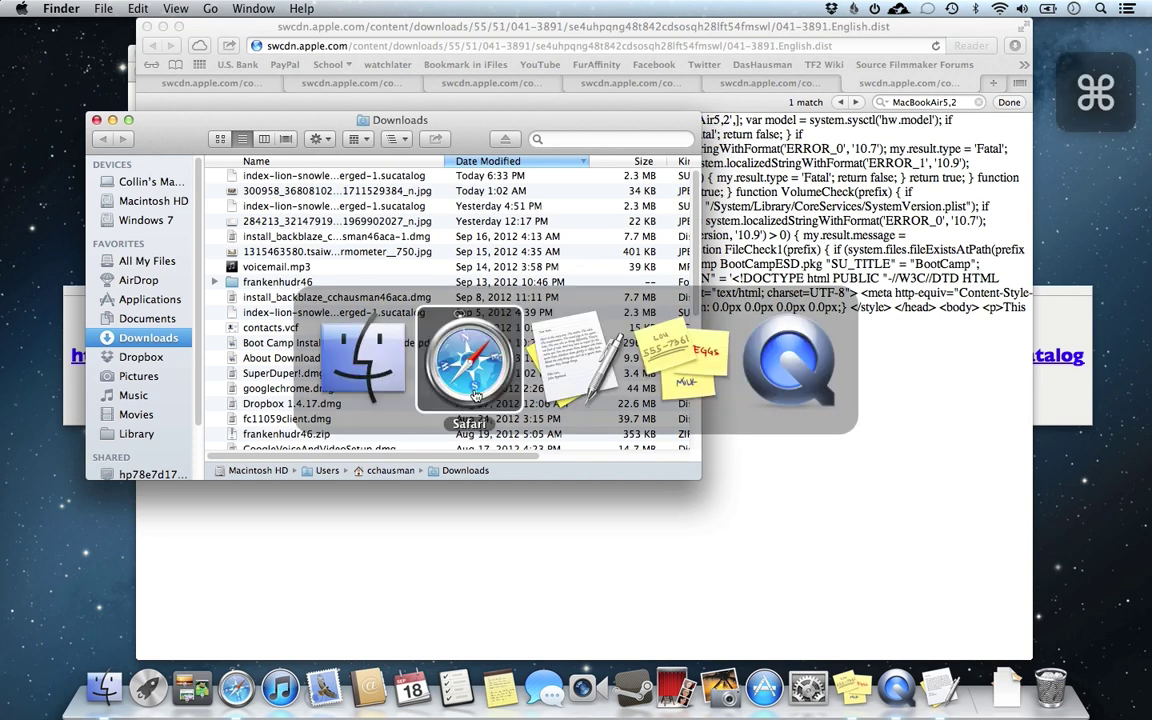
key("super+Tab")
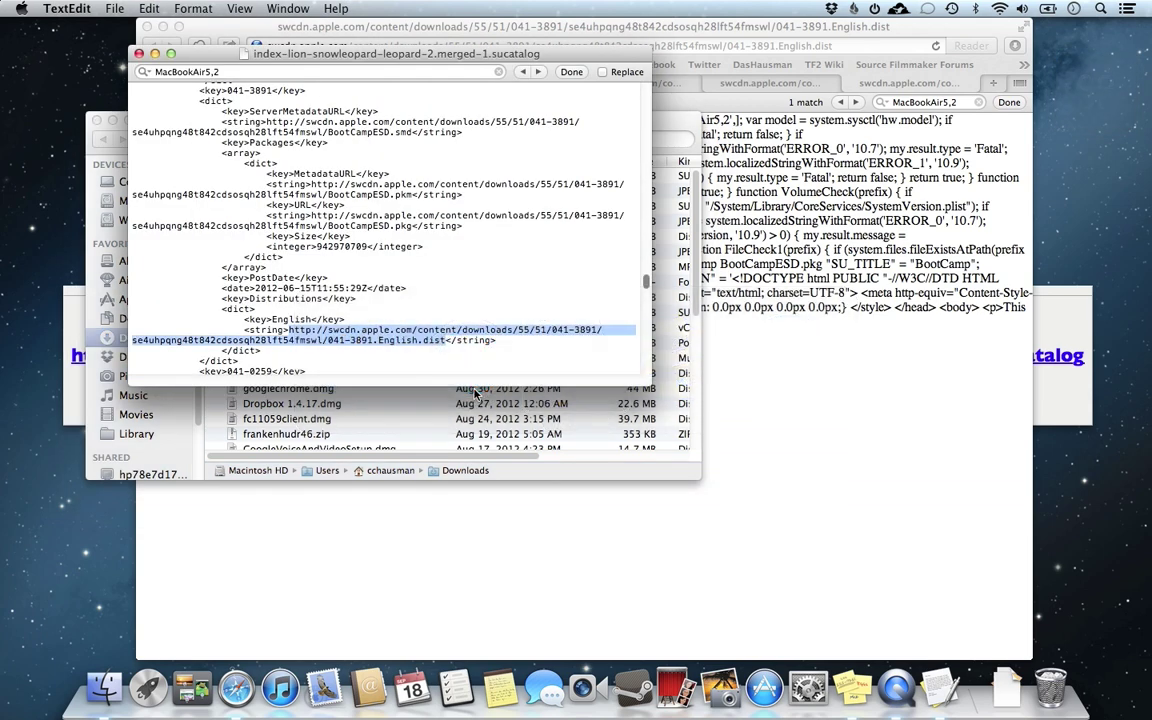
left_click(524, 341)
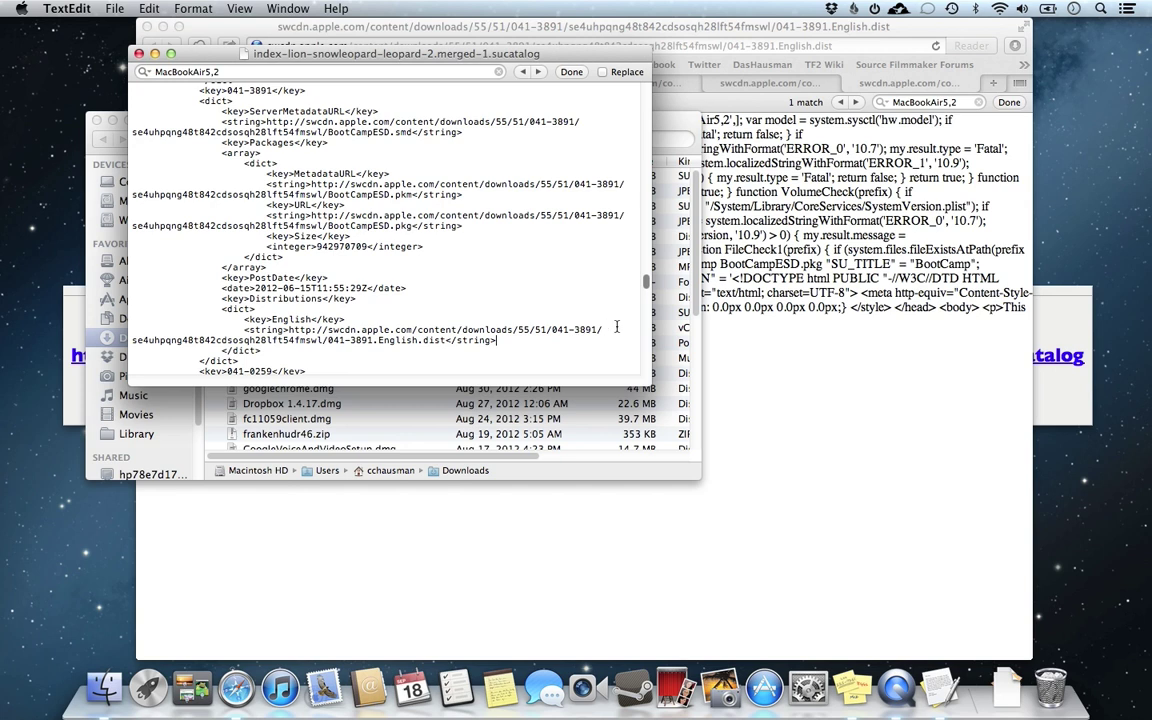
triple_click(165, 71)
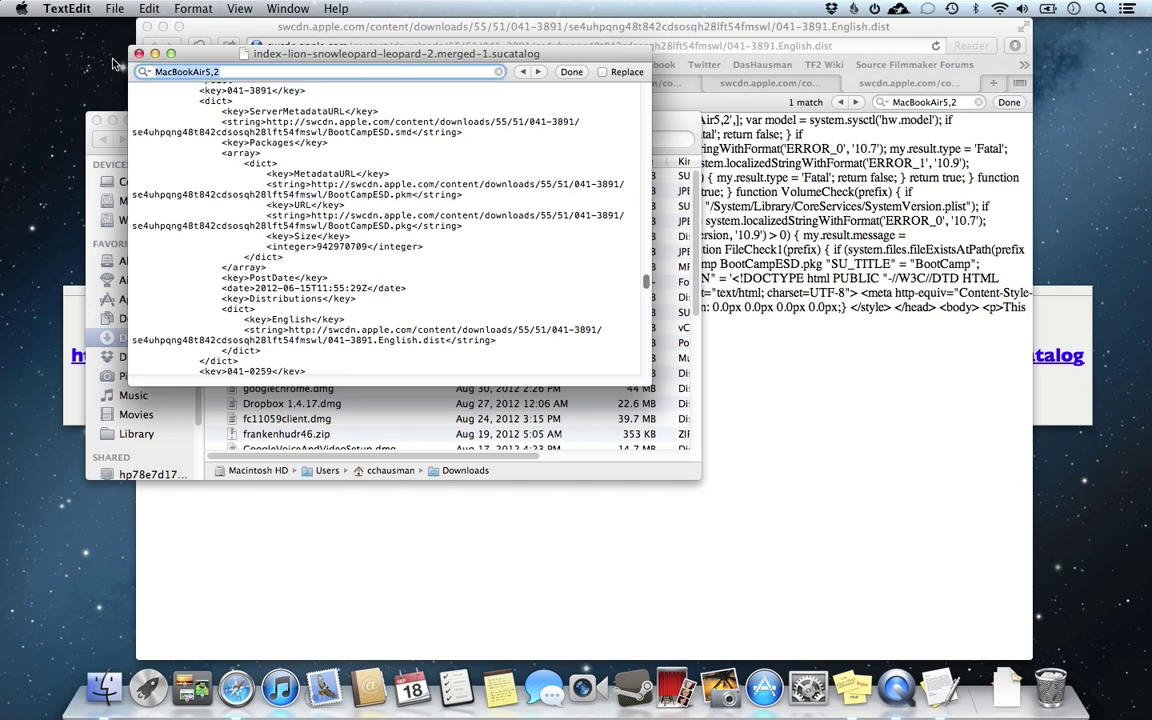
key("super+v")
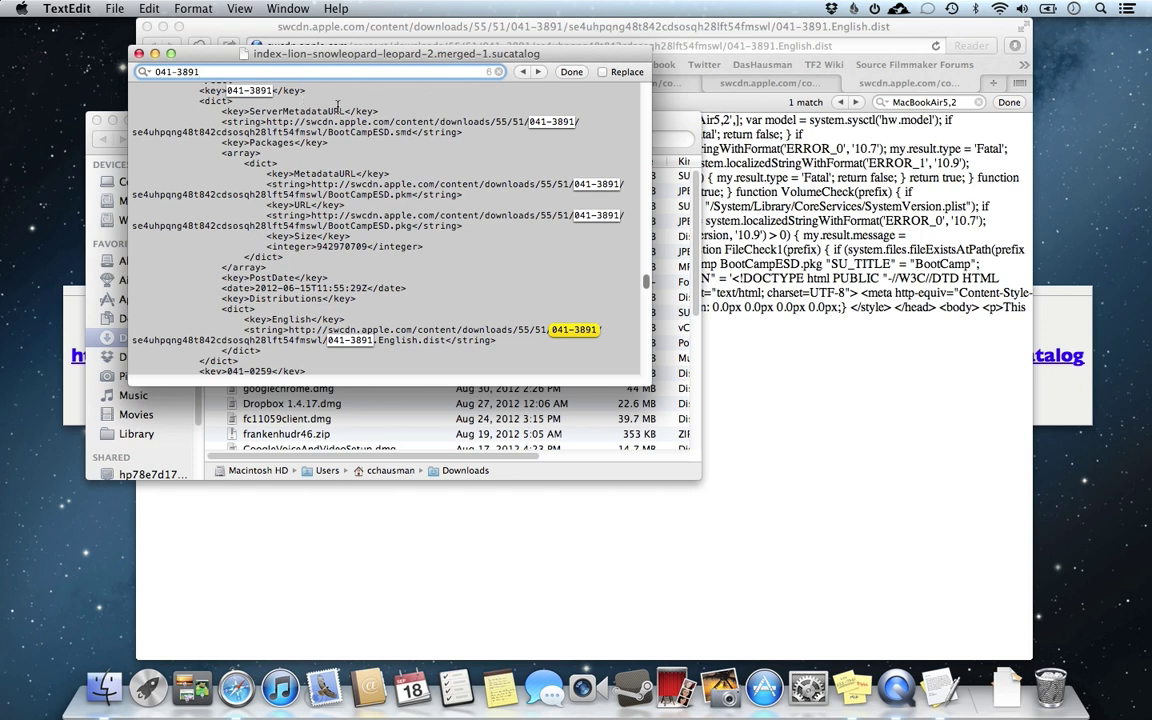
left_click(522, 71)
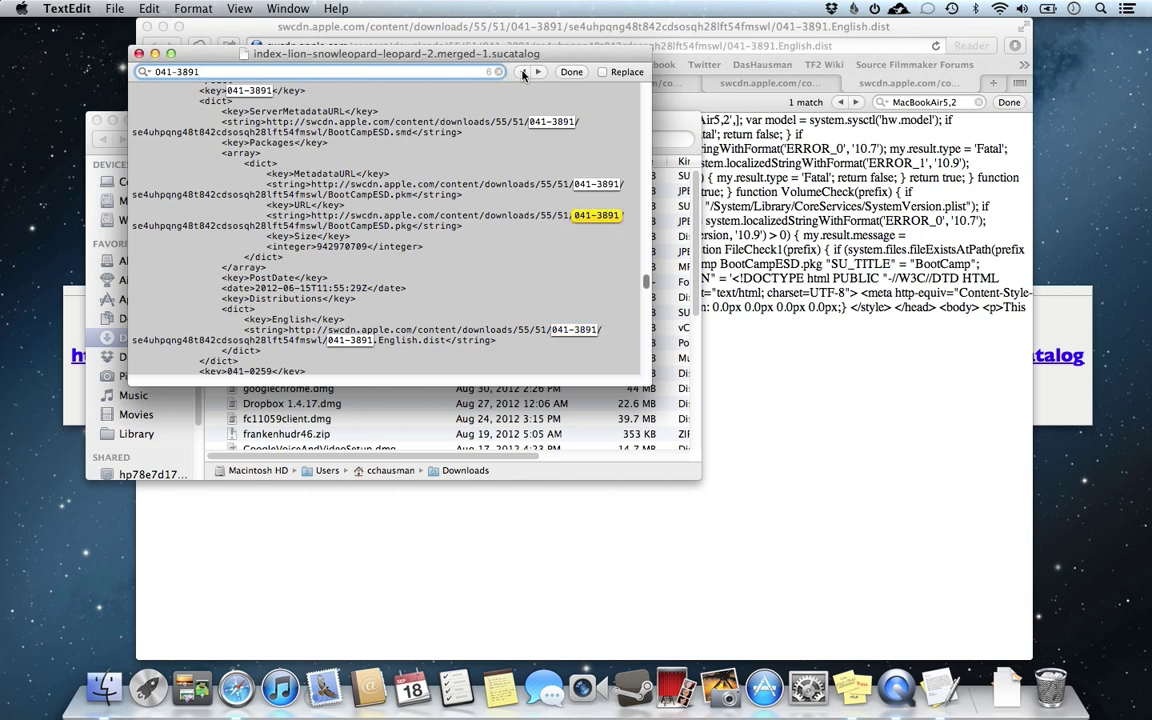
left_click(352, 220)
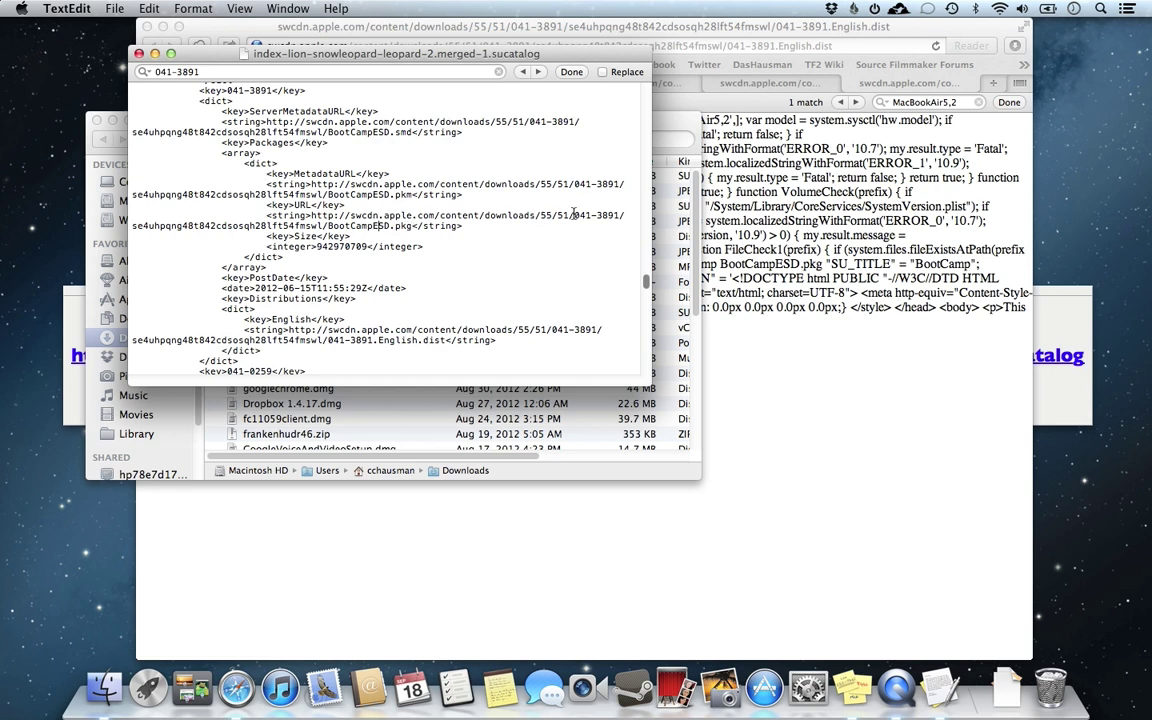
Step: Select the 041-3891 BootCampESD.pkg download URL and copy it
left_click_drag(574, 215, 618, 214)
key("super+e")
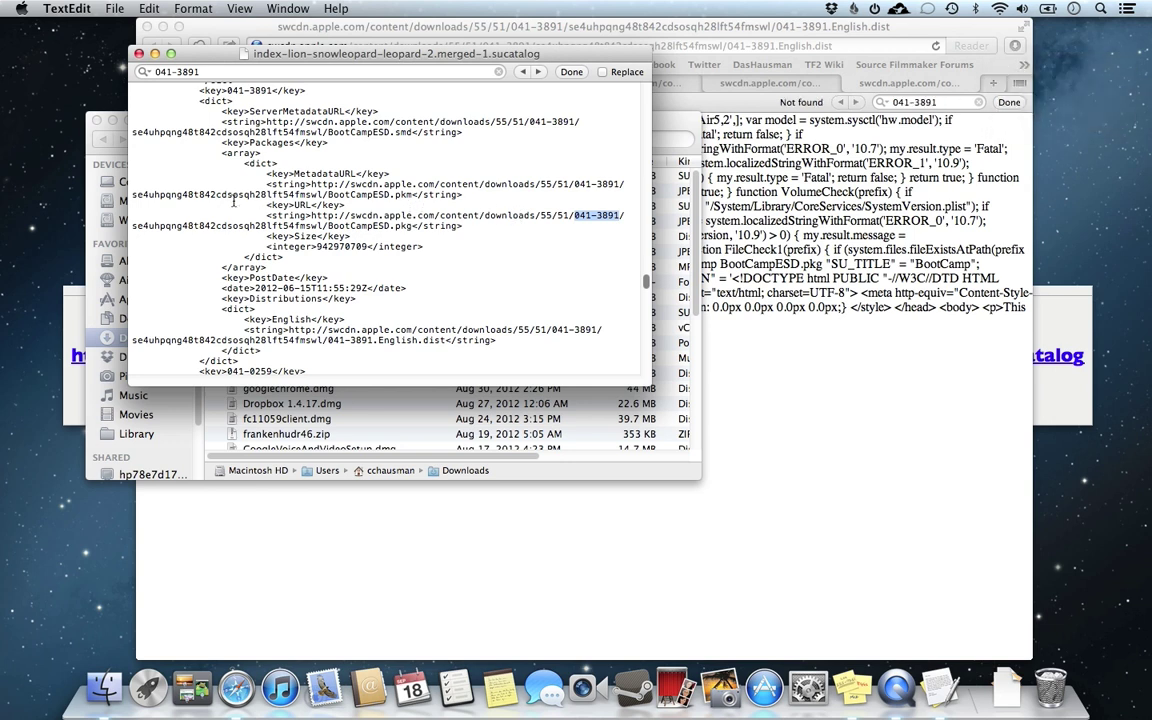
left_click(411, 229)
left_click_drag(411, 226, 316, 216)
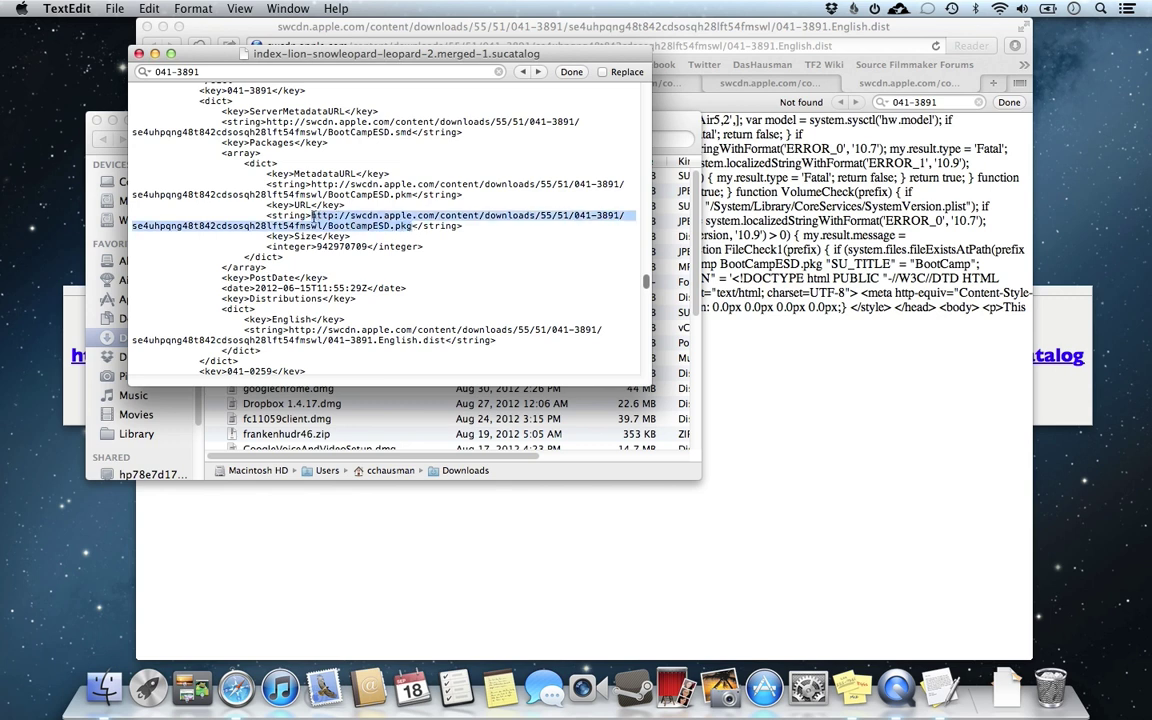
right_click(400, 229)
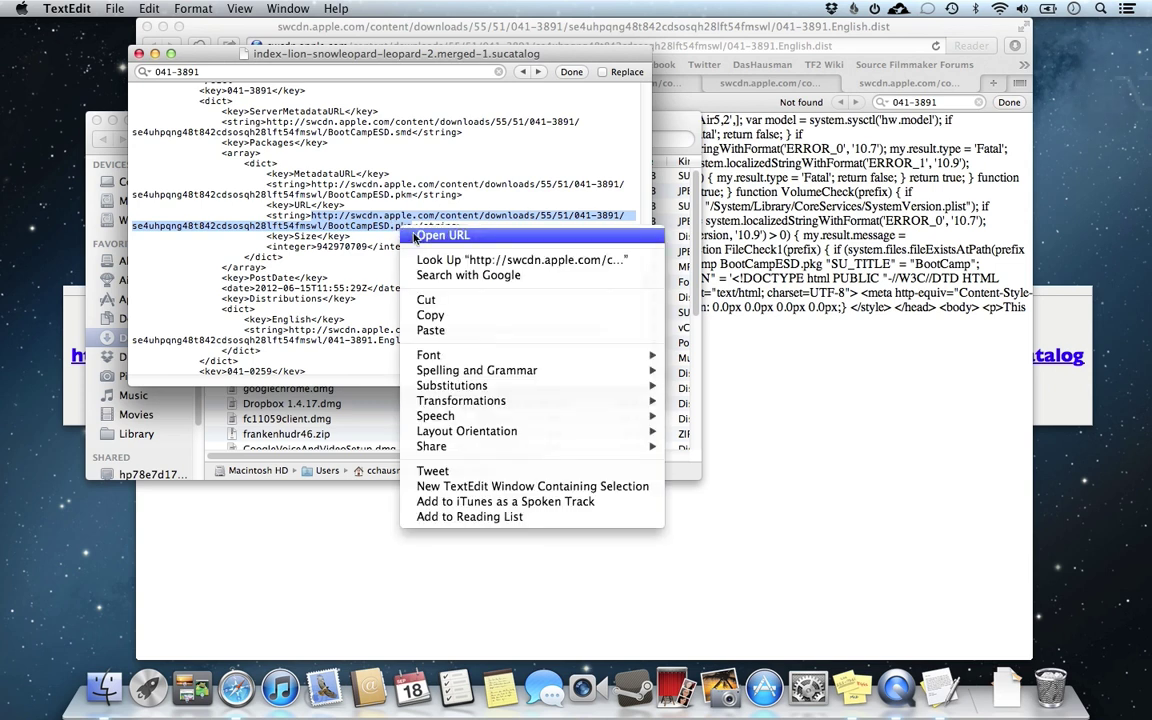
key("super+c")
Step: Open the BootCampESD.pkg link to start the 943 MB download and check its progress
left_click(440, 235)
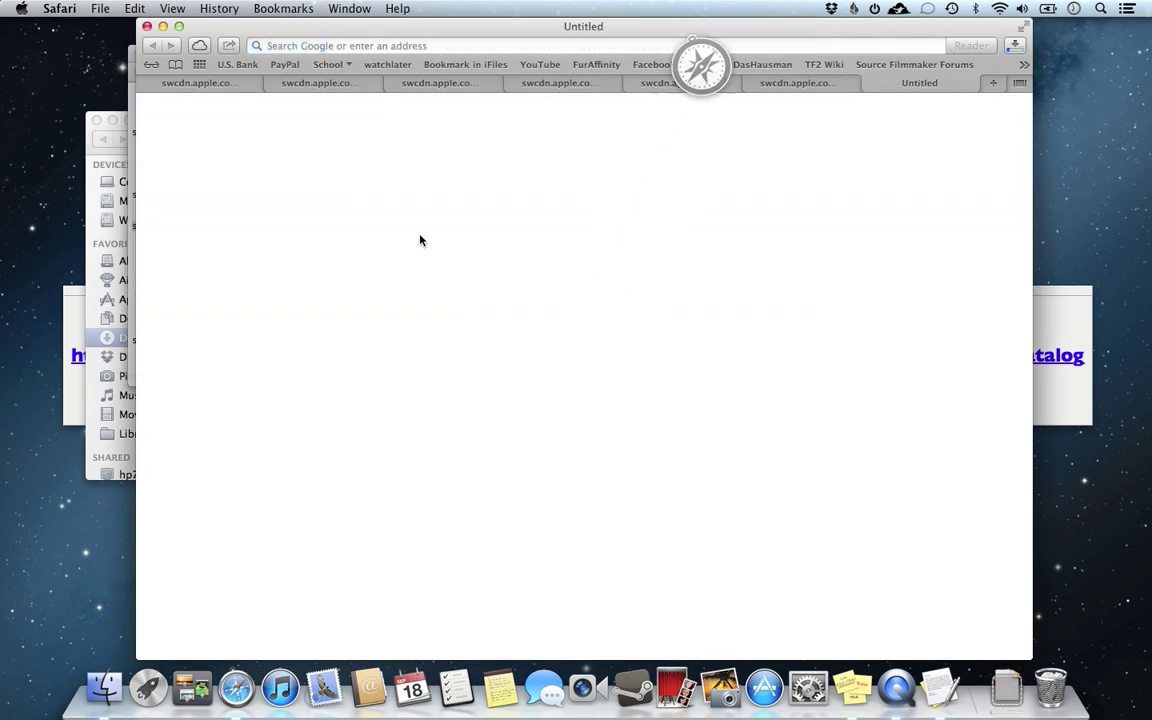
left_click(1013, 46)
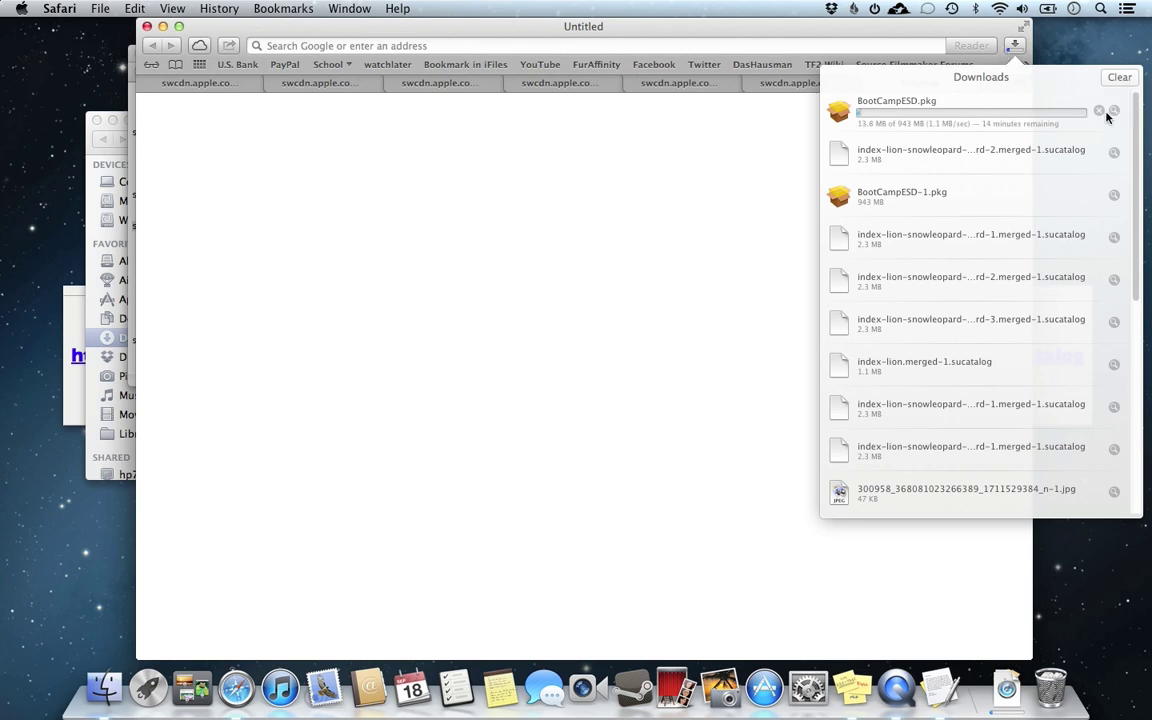
key("super")
key("alt+super")
left_click(698, 168)
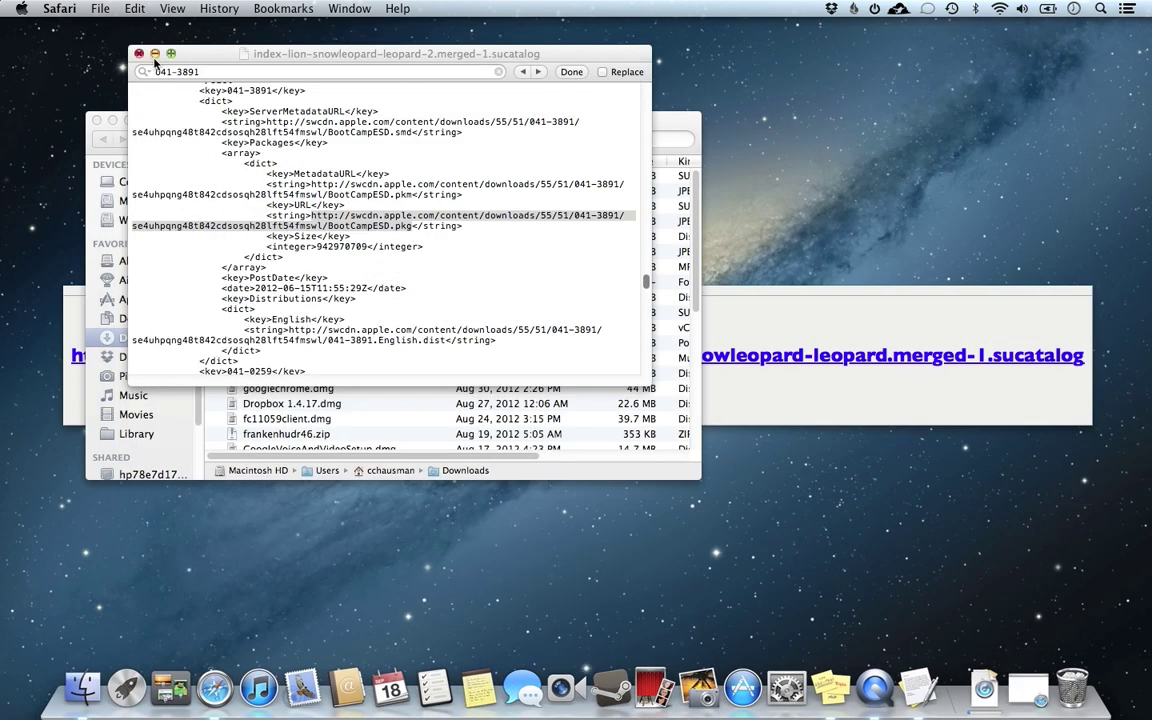
Step: Minimize the catalog, close the Downloads window and clear Safari's windows from the desktop
left_click(154, 53)
left_click(97, 120)
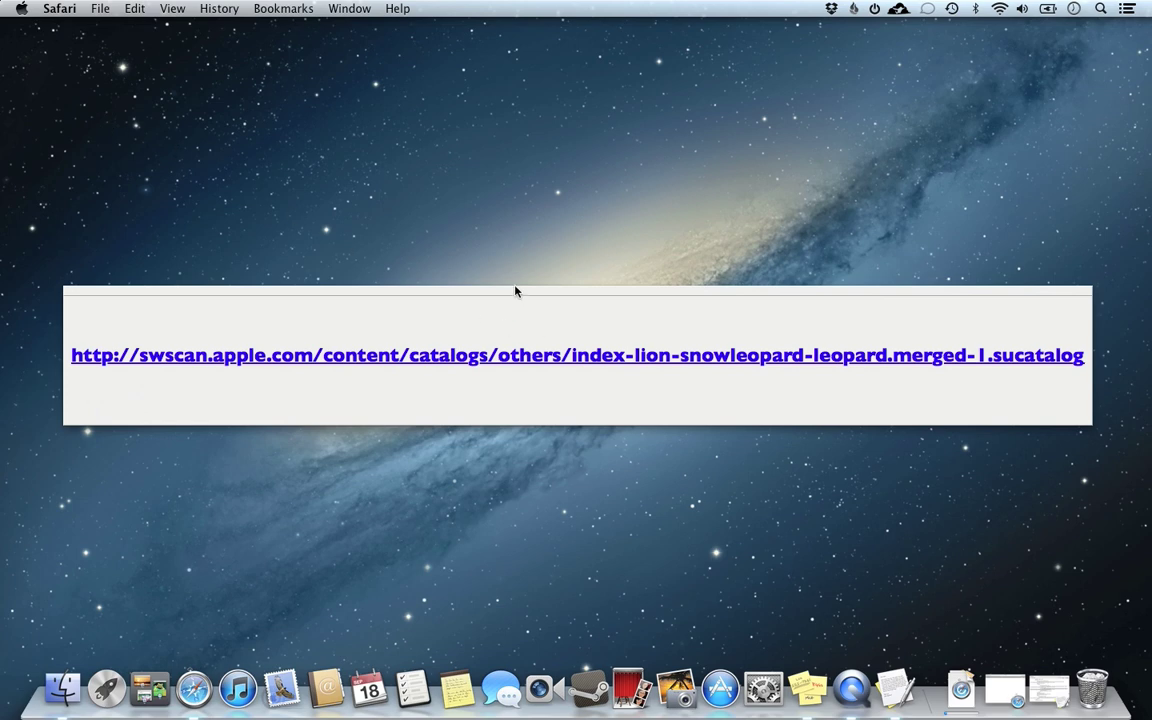
key("super+shift+h")
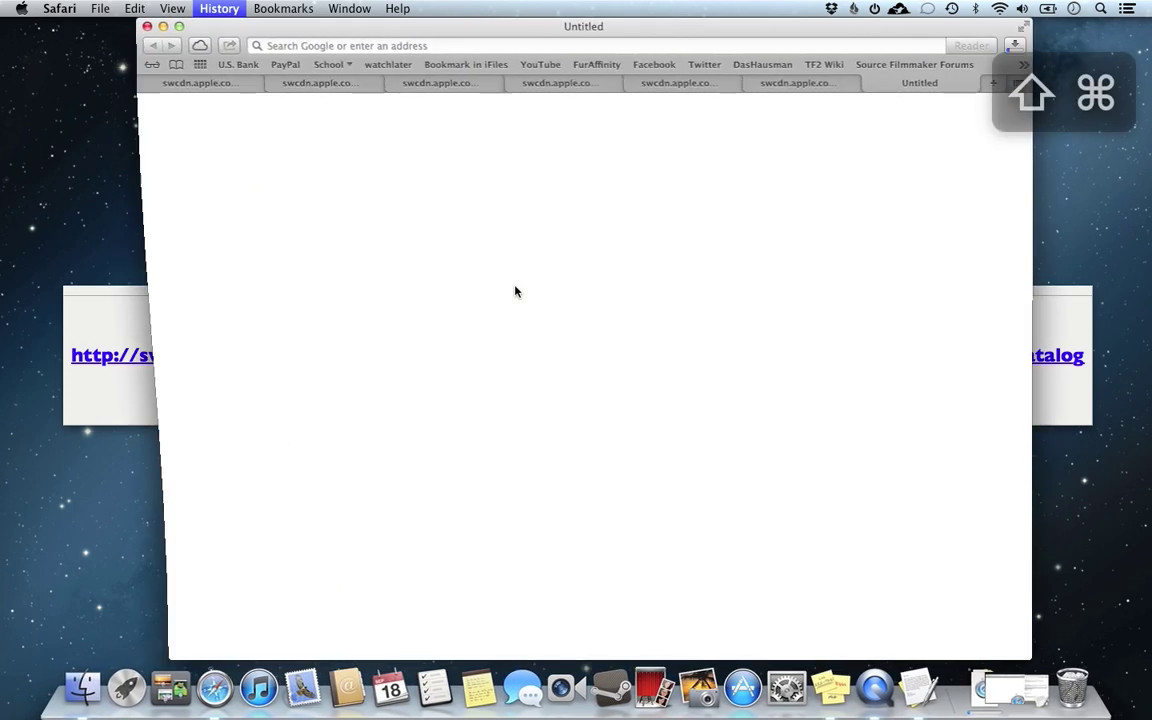
left_click(147, 27)
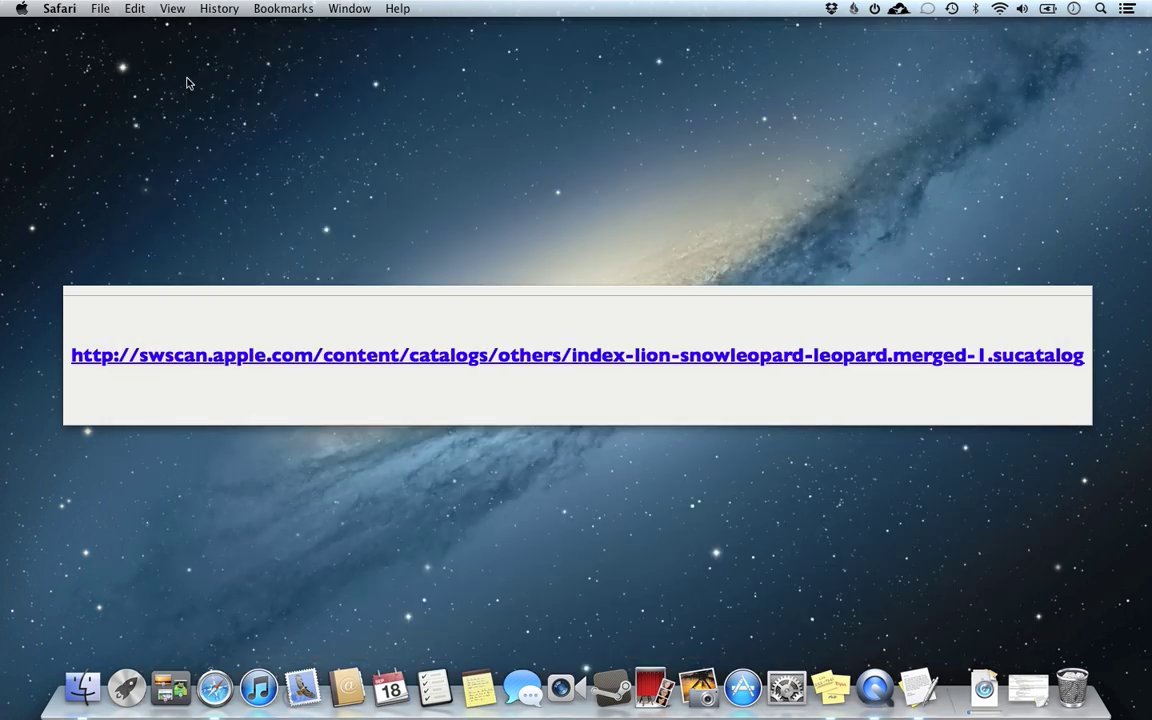
key("super+alt+w")
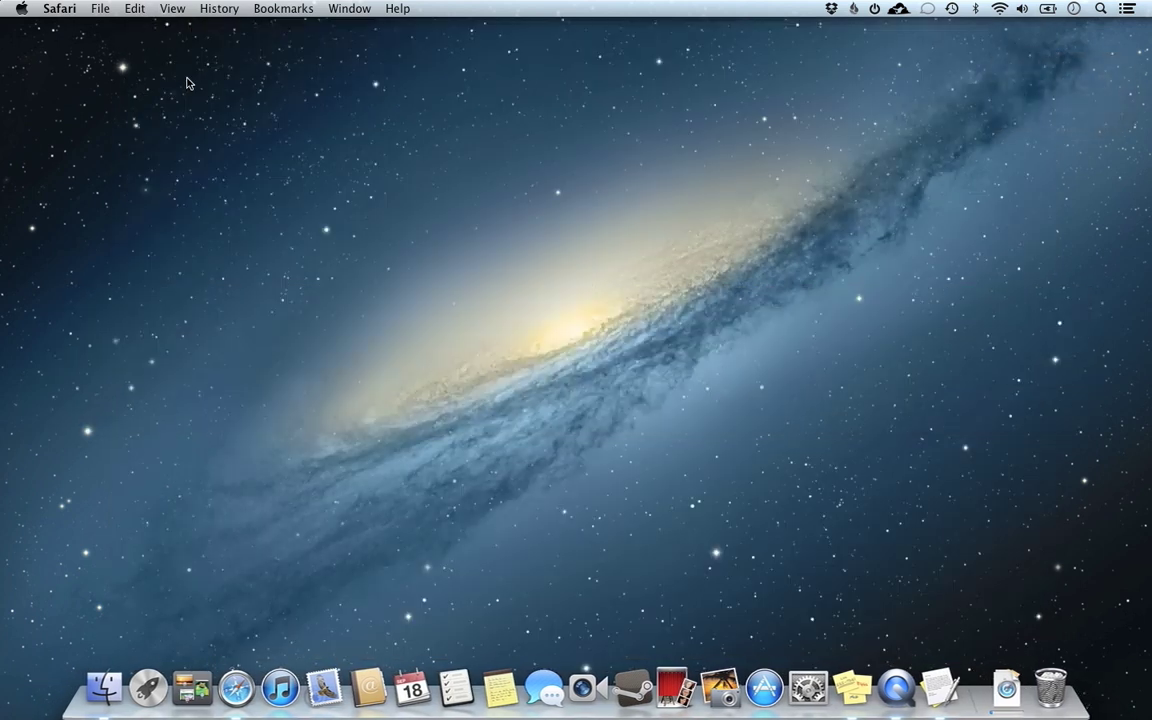
left_click(506, 162)
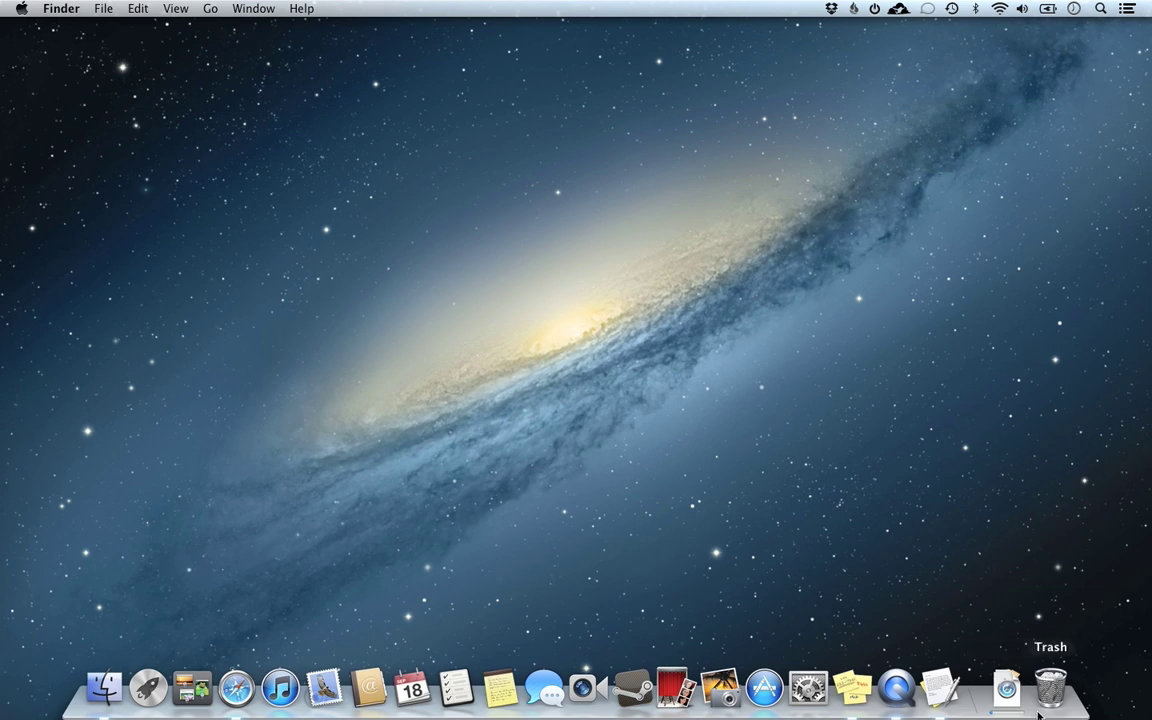
left_click(1008, 689)
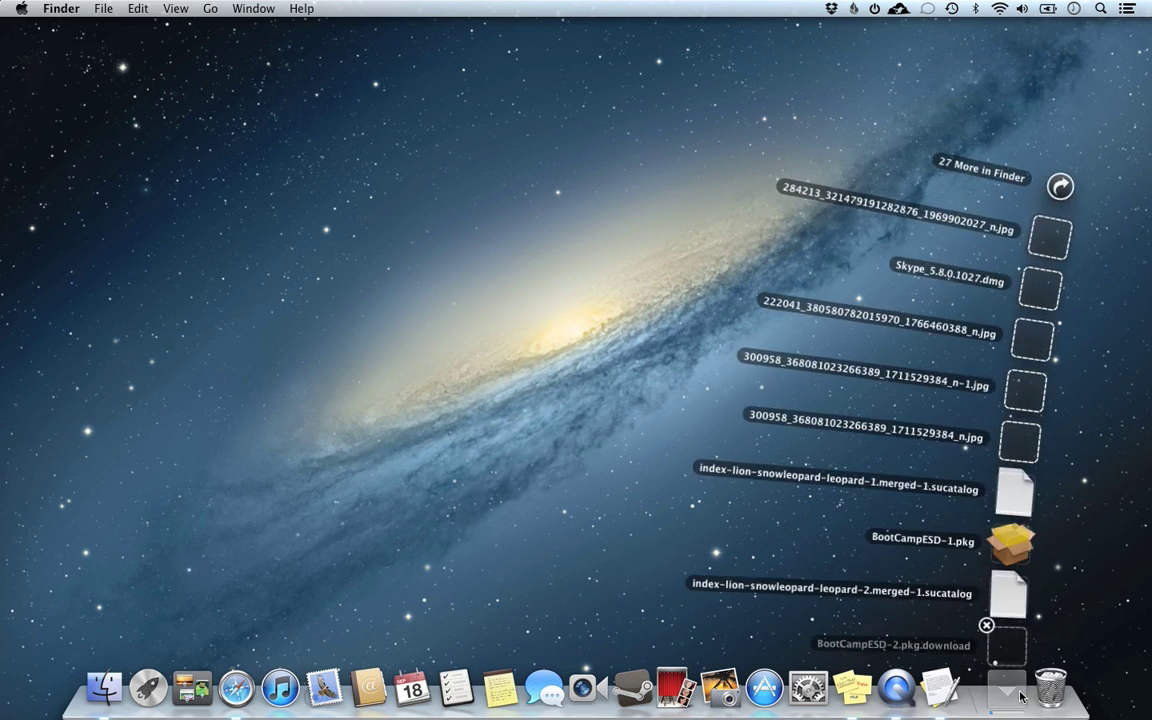
left_click(1008, 542)
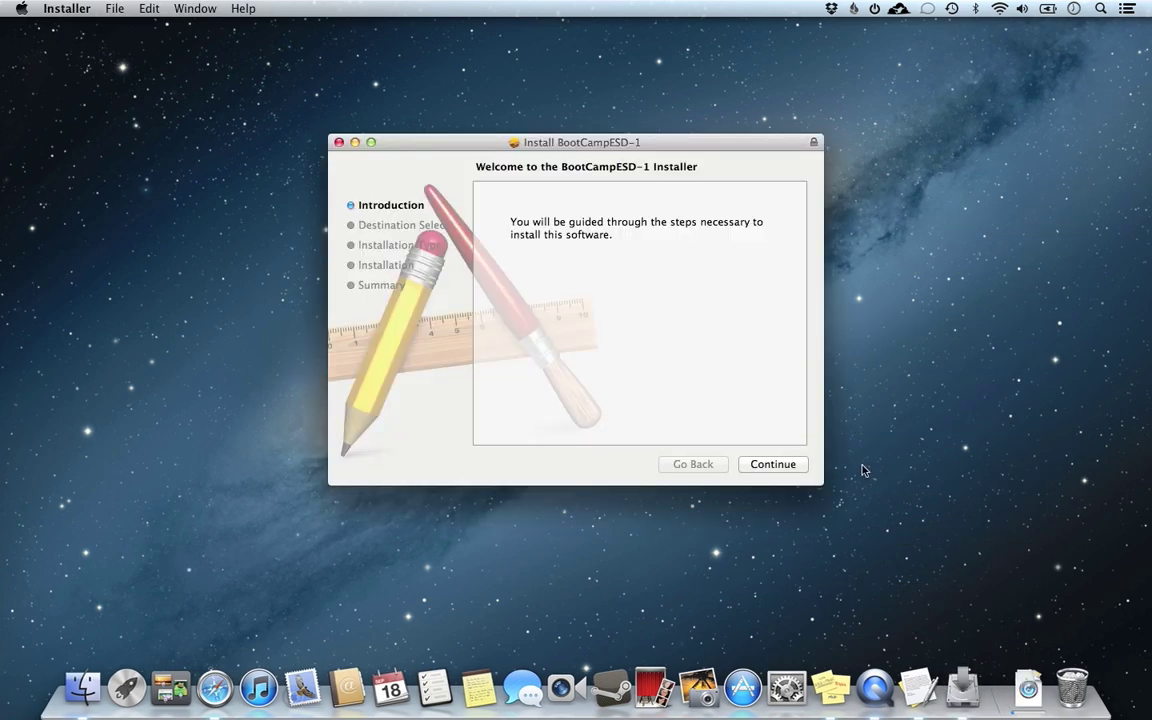
left_click(794, 466)
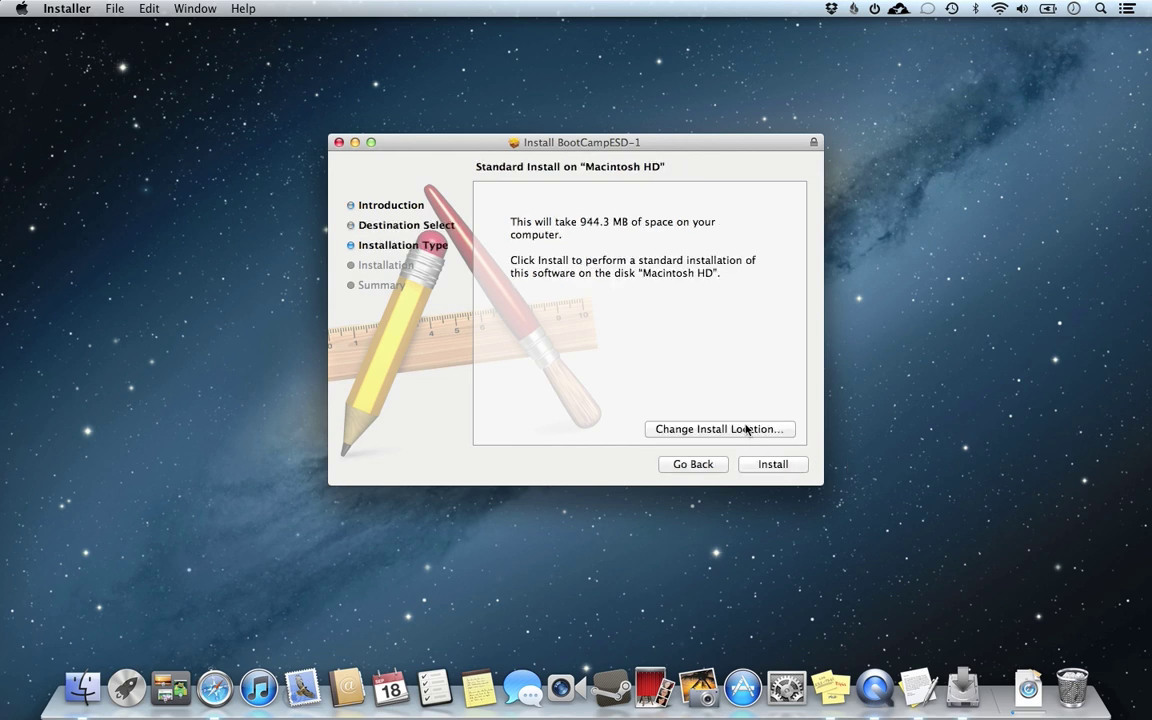
key("alt+super")
key("alt+super")
left_click(747, 428)
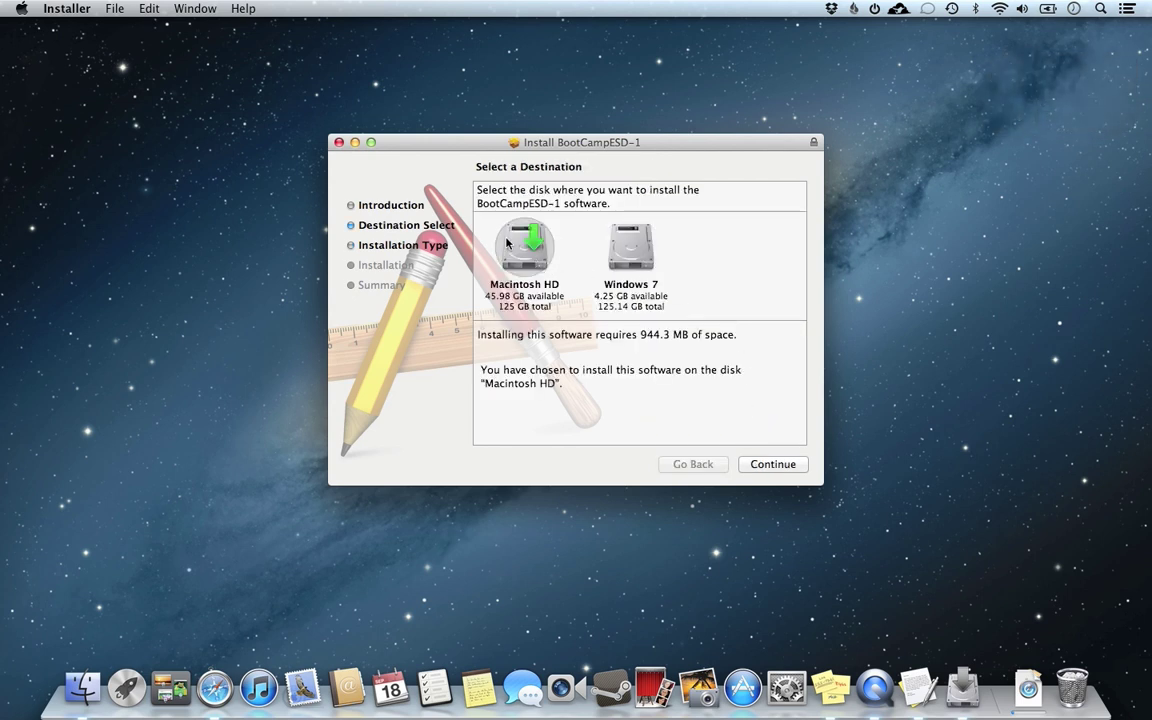
mouse_move(516, 243)
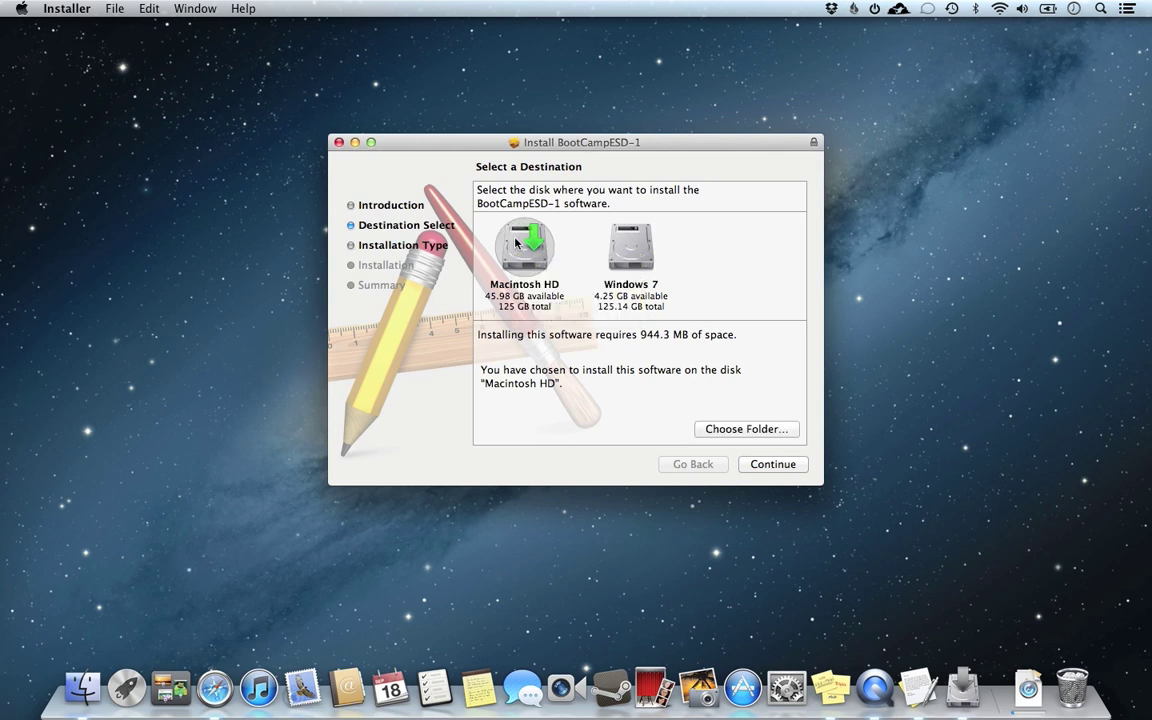
left_click(745, 432)
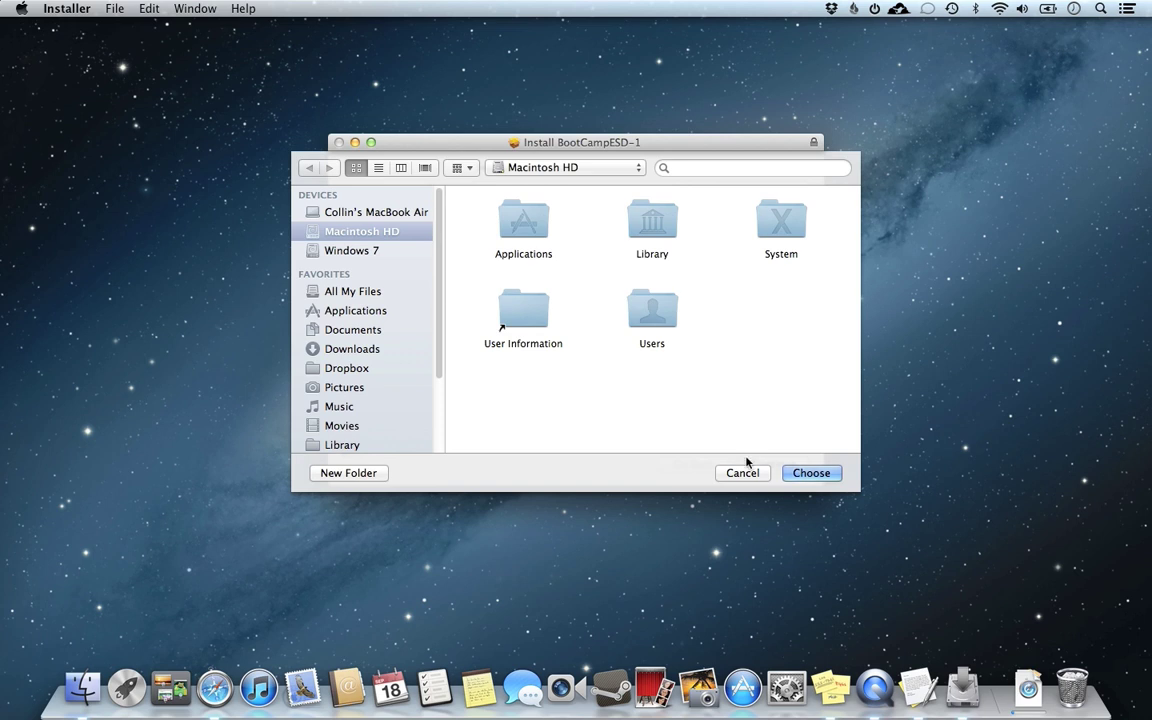
left_click(746, 471)
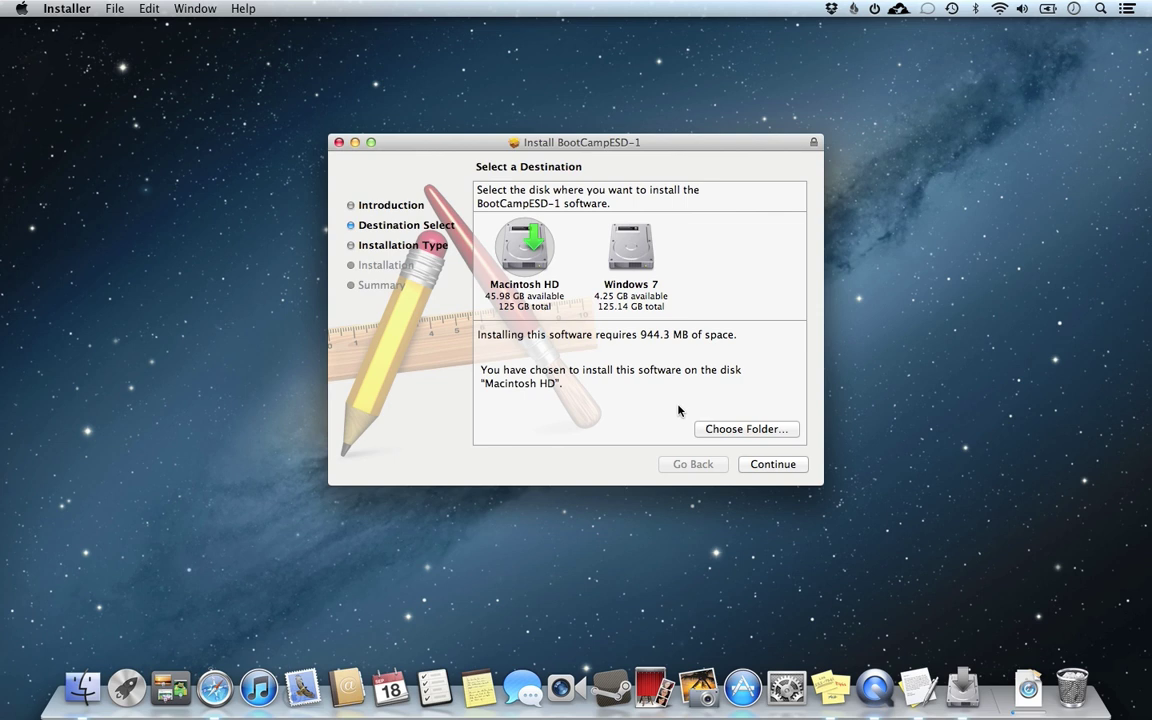
left_click(339, 143)
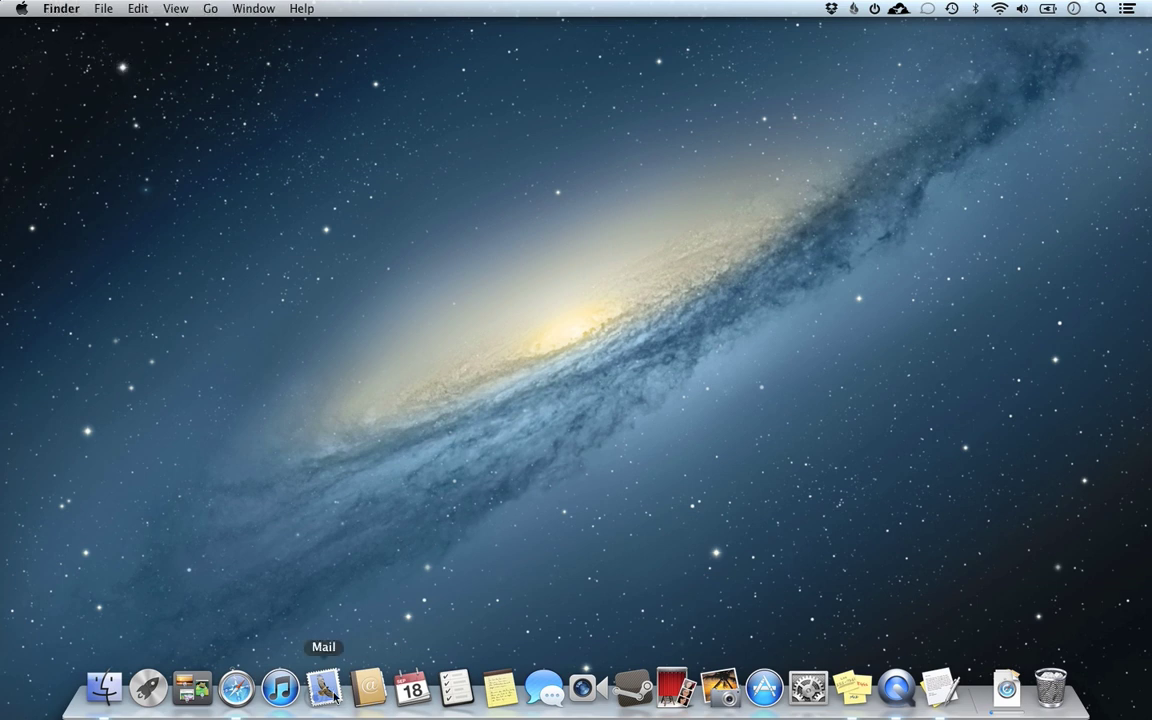
left_click(105, 688)
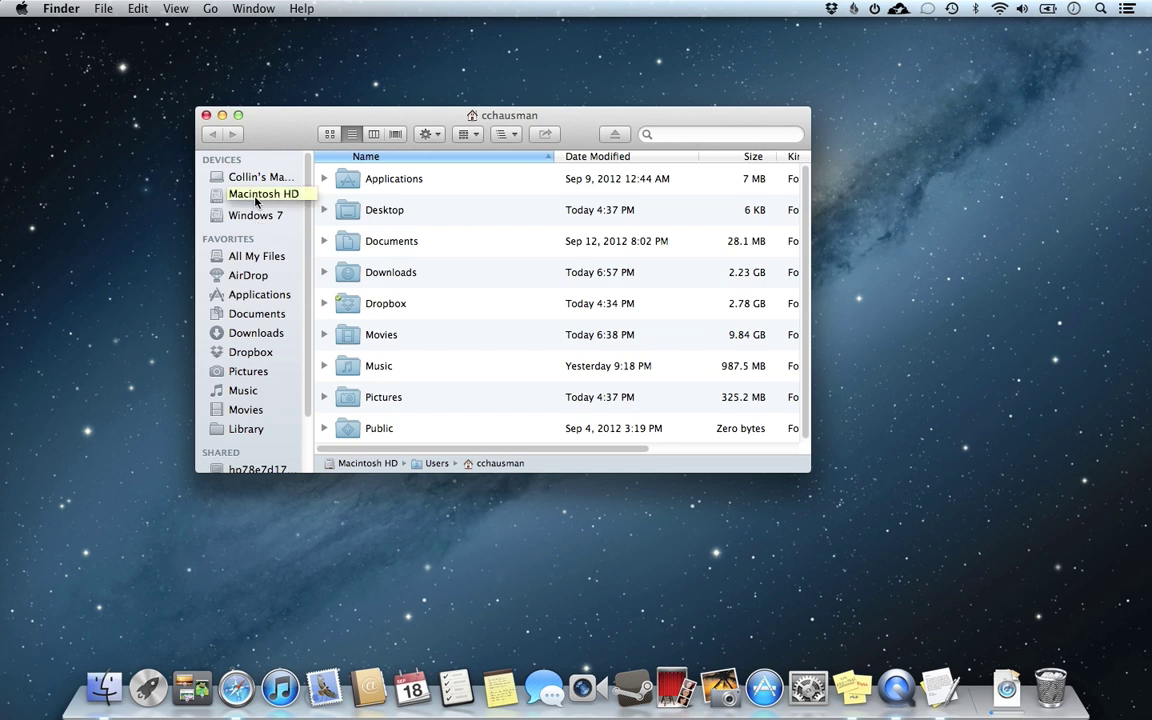
Step: Navigate Macintosh HD › Library › Application Support › BootCamp to reach the empty BootCamp folder
left_click(234, 177)
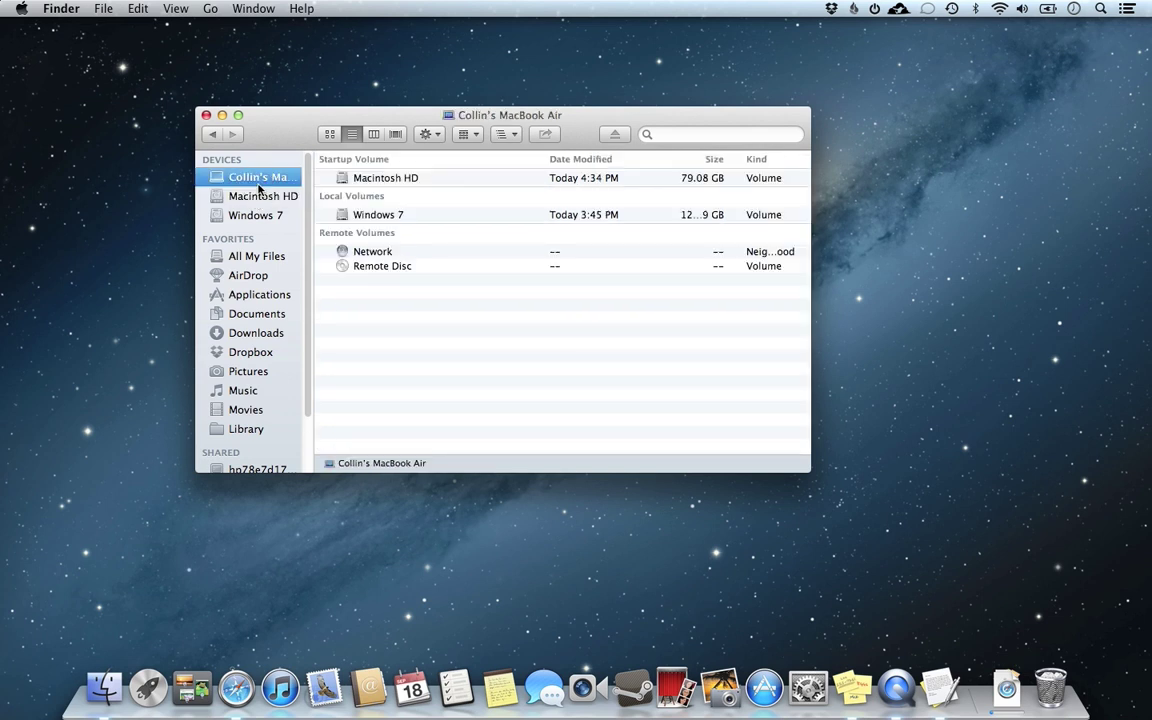
double_click(341, 180)
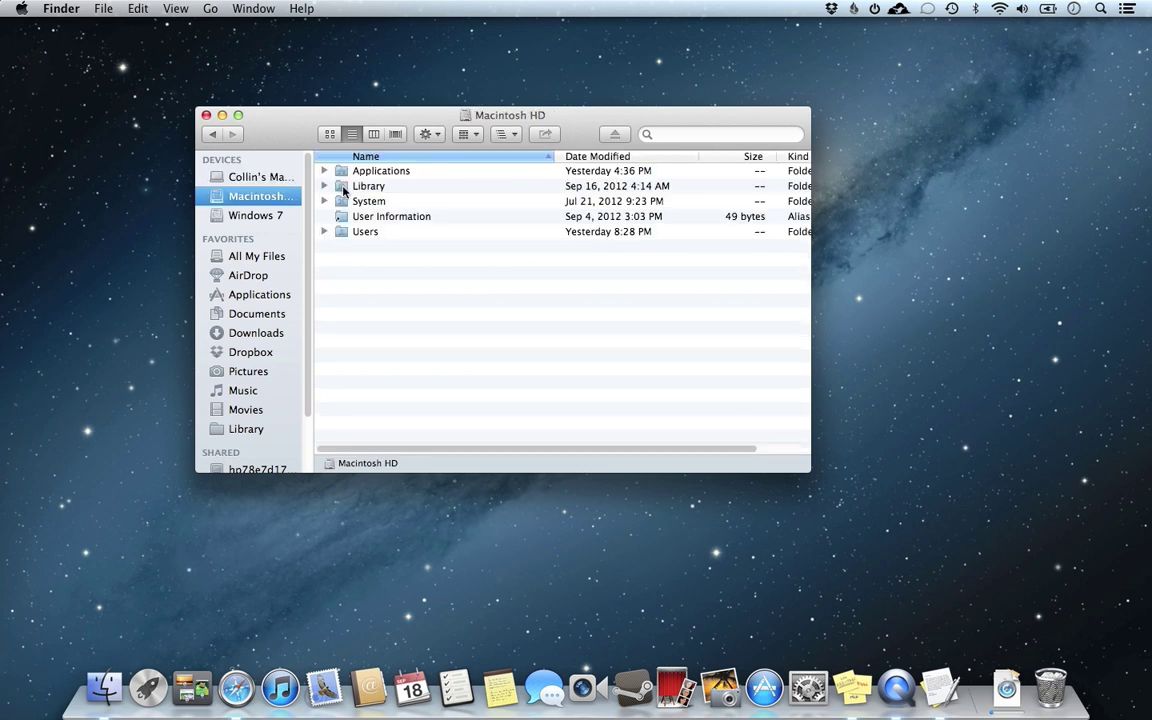
double_click(343, 188)
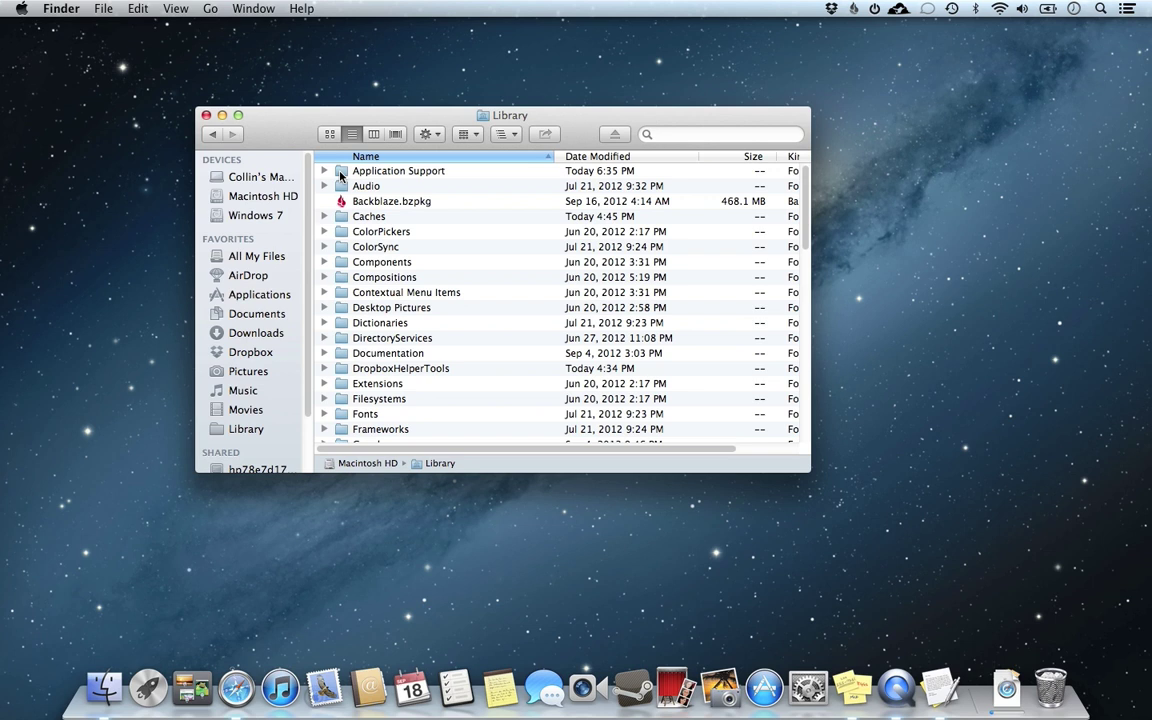
double_click(341, 175)
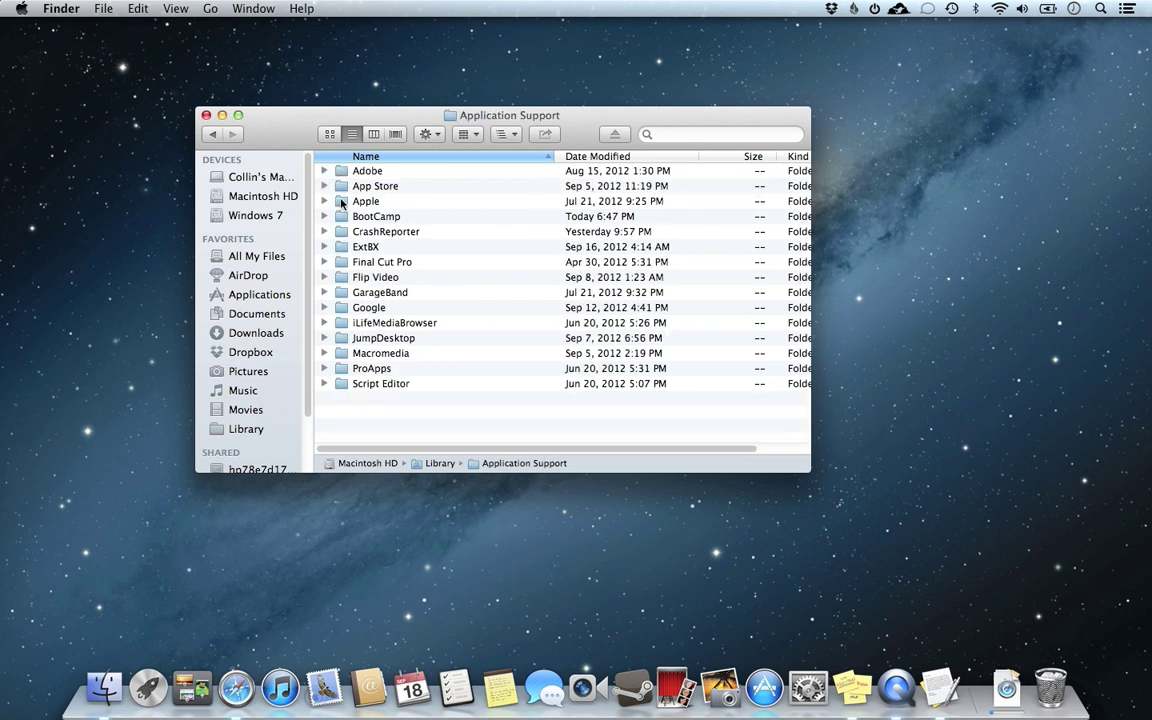
double_click(340, 217)
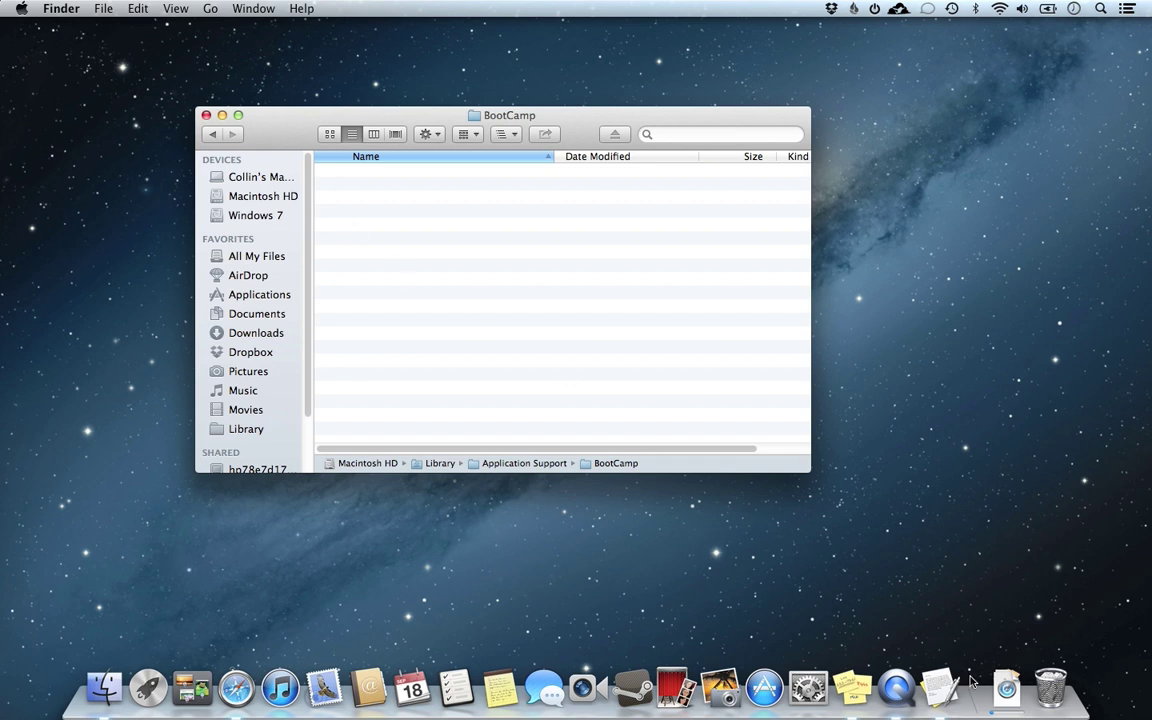
Step: Install BootCampESD-1.pkg from Downloads onto Macintosh HD, authorising with the admin password
left_click(1007, 688)
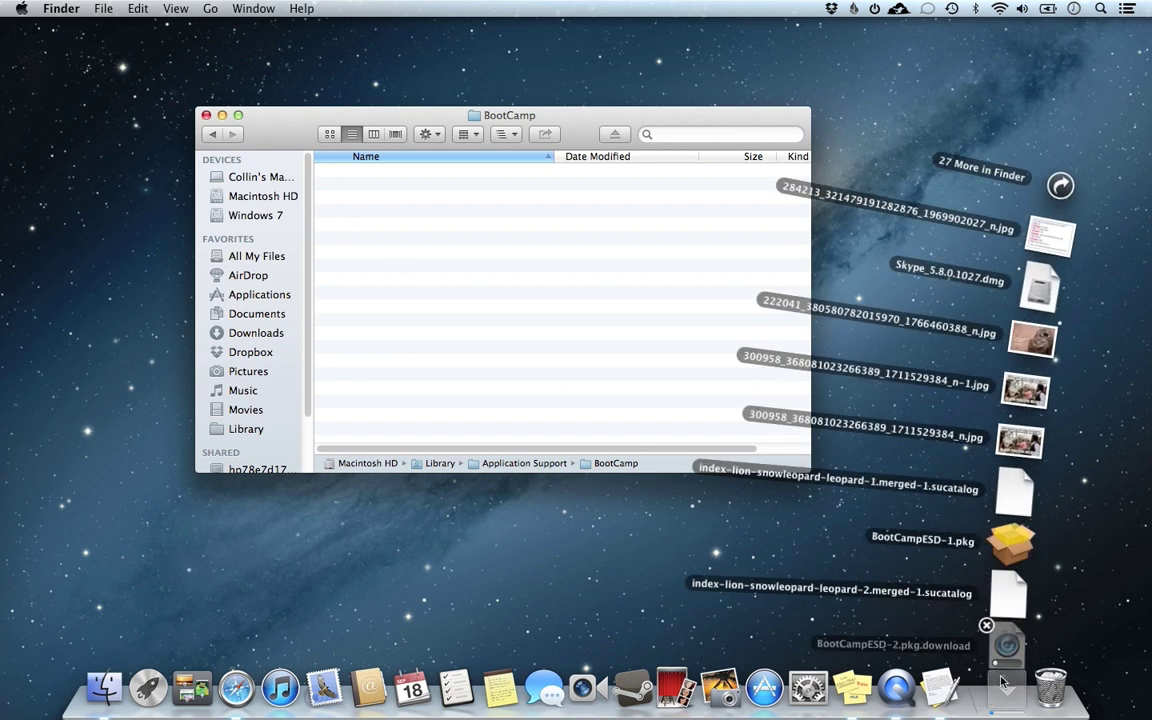
left_click(1007, 562)
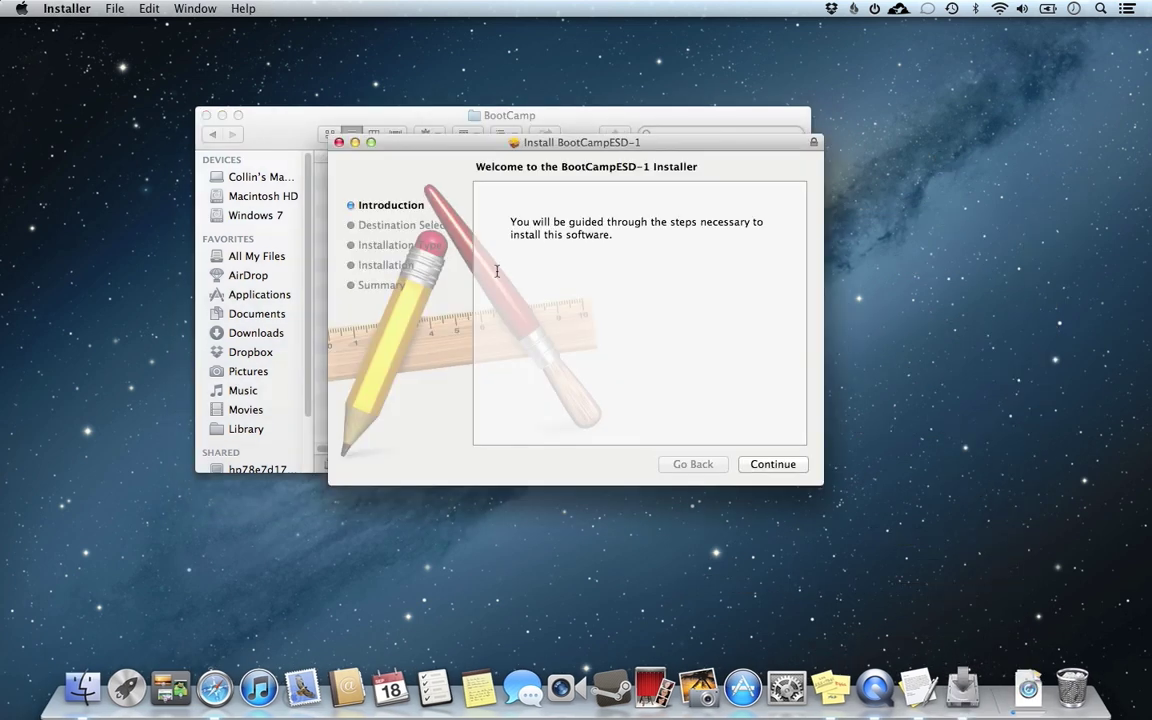
left_click(760, 464)
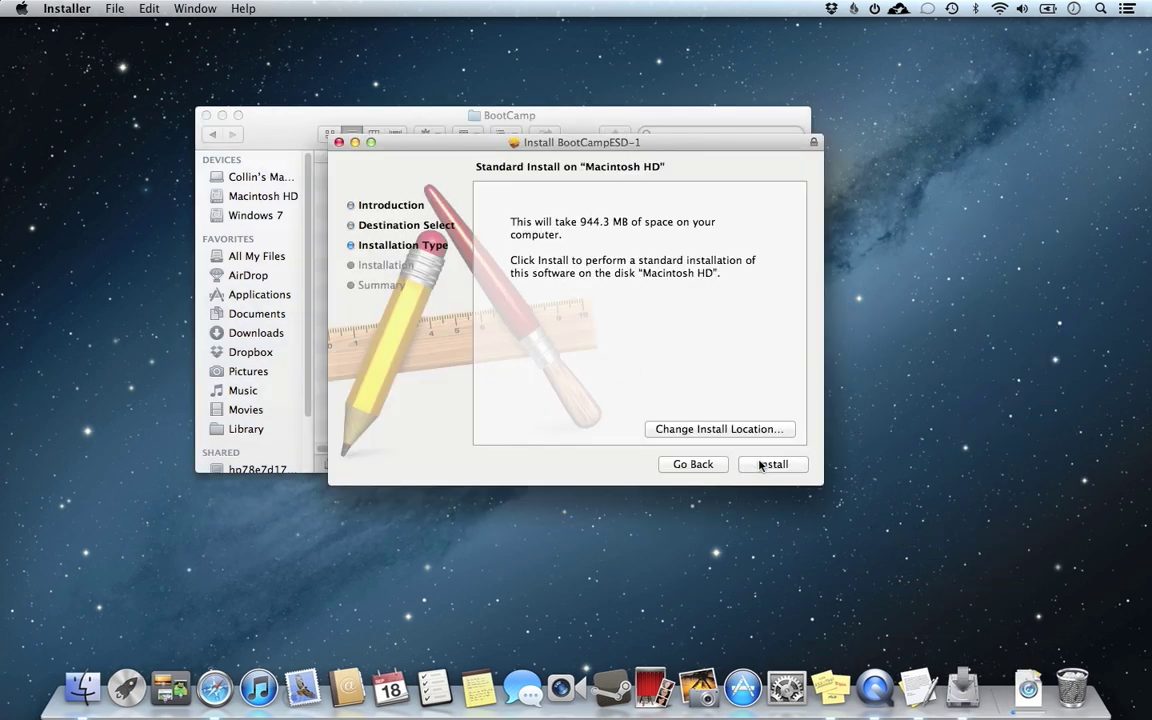
left_click(760, 464)
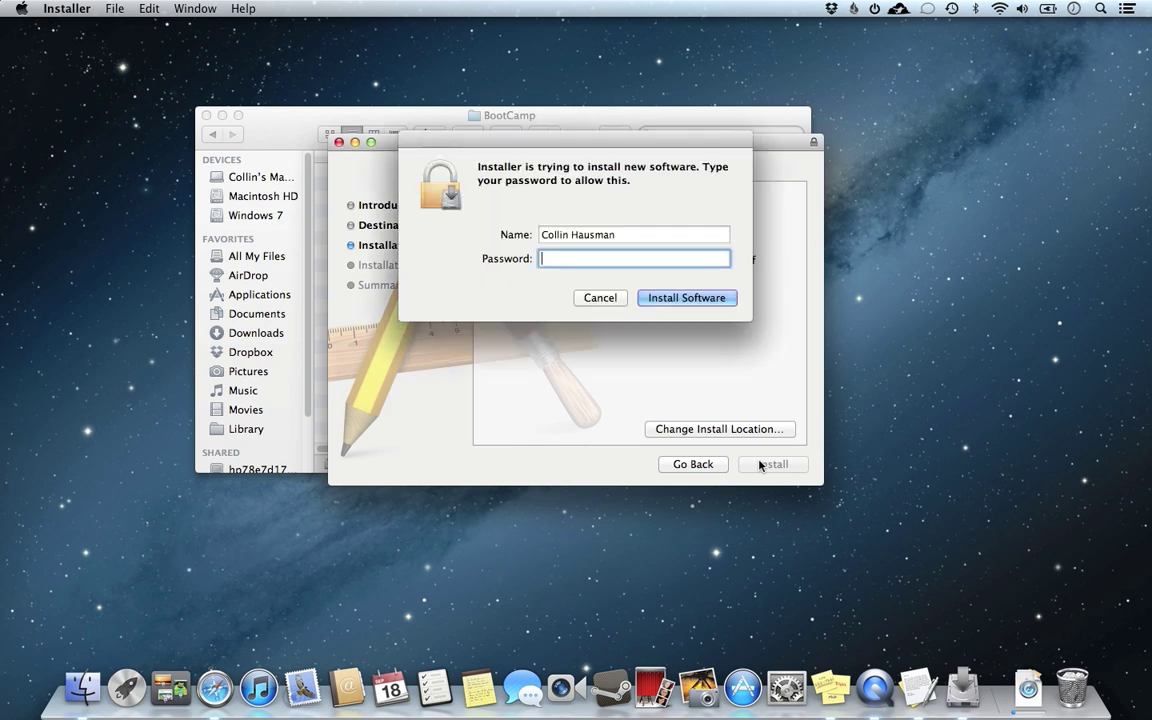
type("••••••")
key("Return")
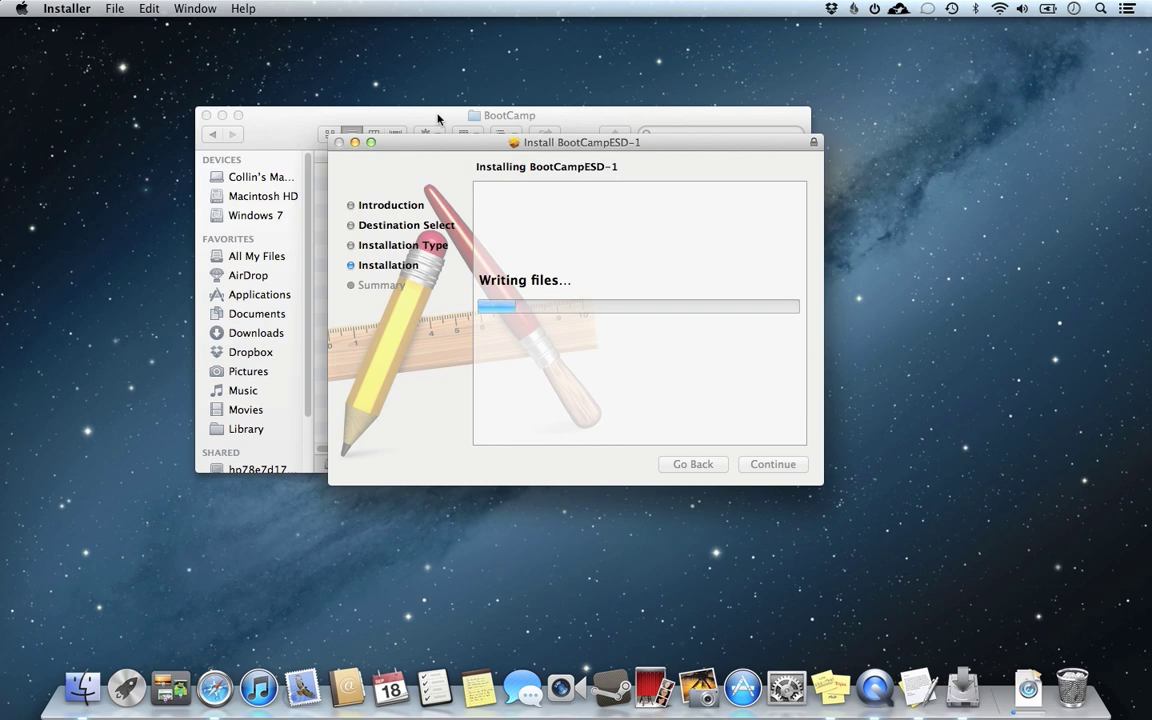
left_click_drag(437, 118, 285, 123)
left_click(731, 155)
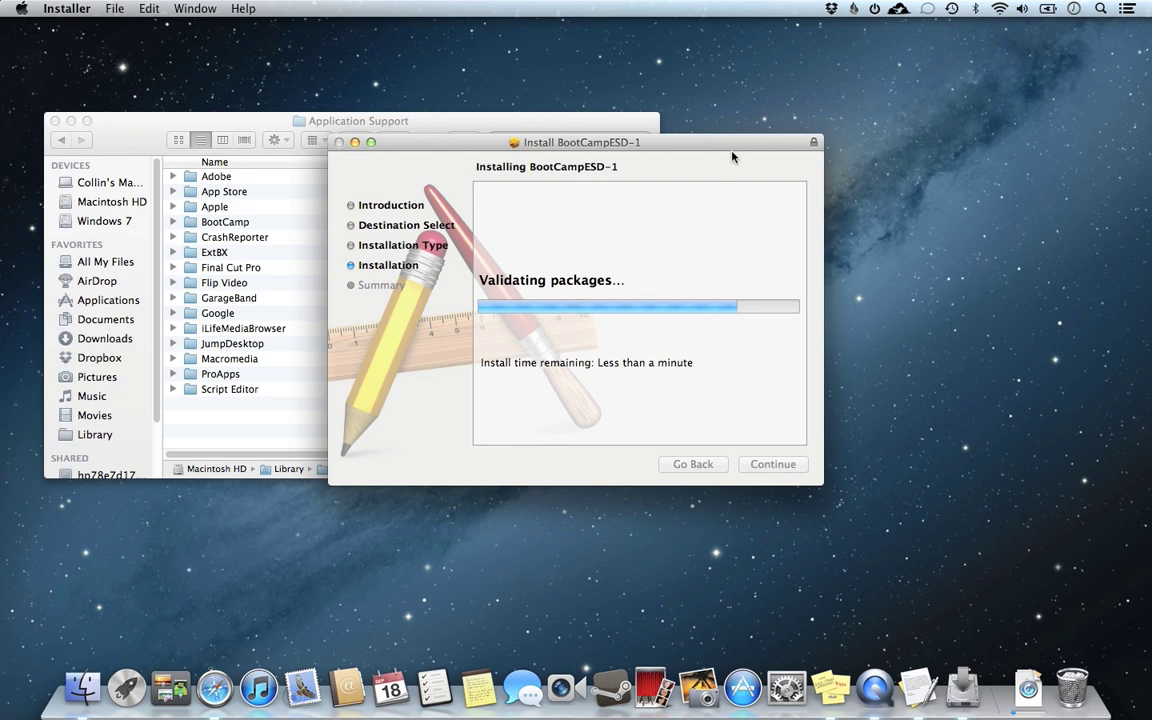
Step: Close the finished installer, open the BootCamp folder and mount WindowsSupport.dmg
left_click(766, 464)
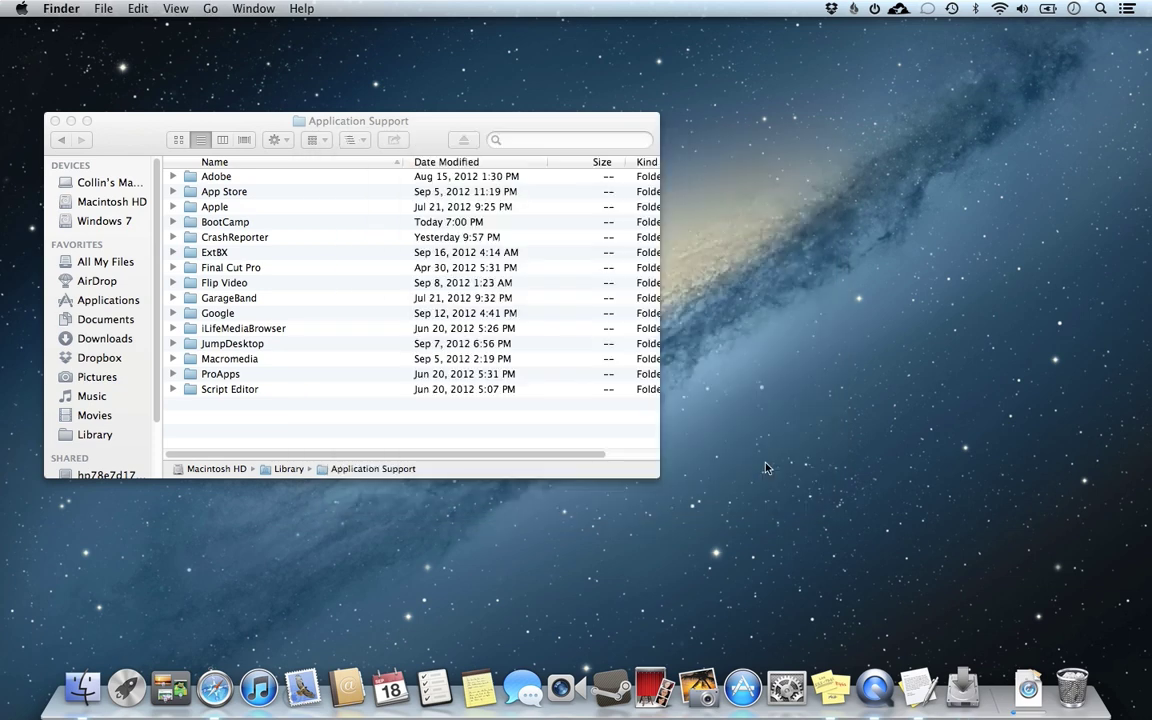
double_click(205, 224)
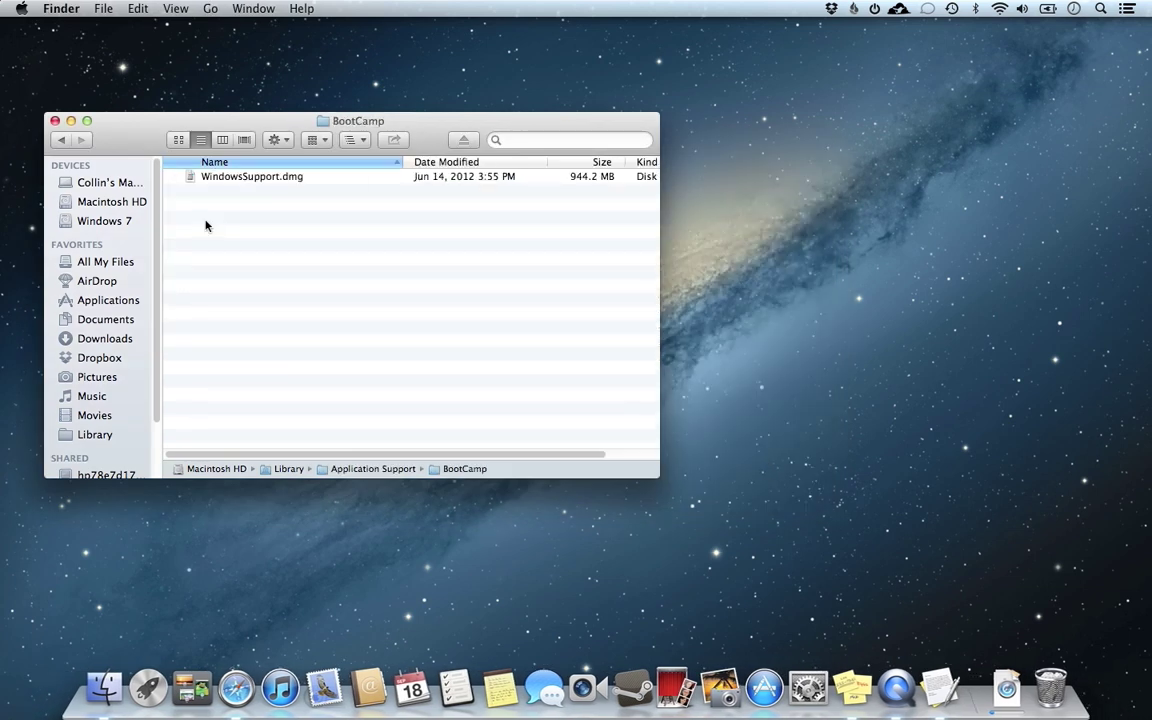
left_click_drag(267, 118, 402, 133)
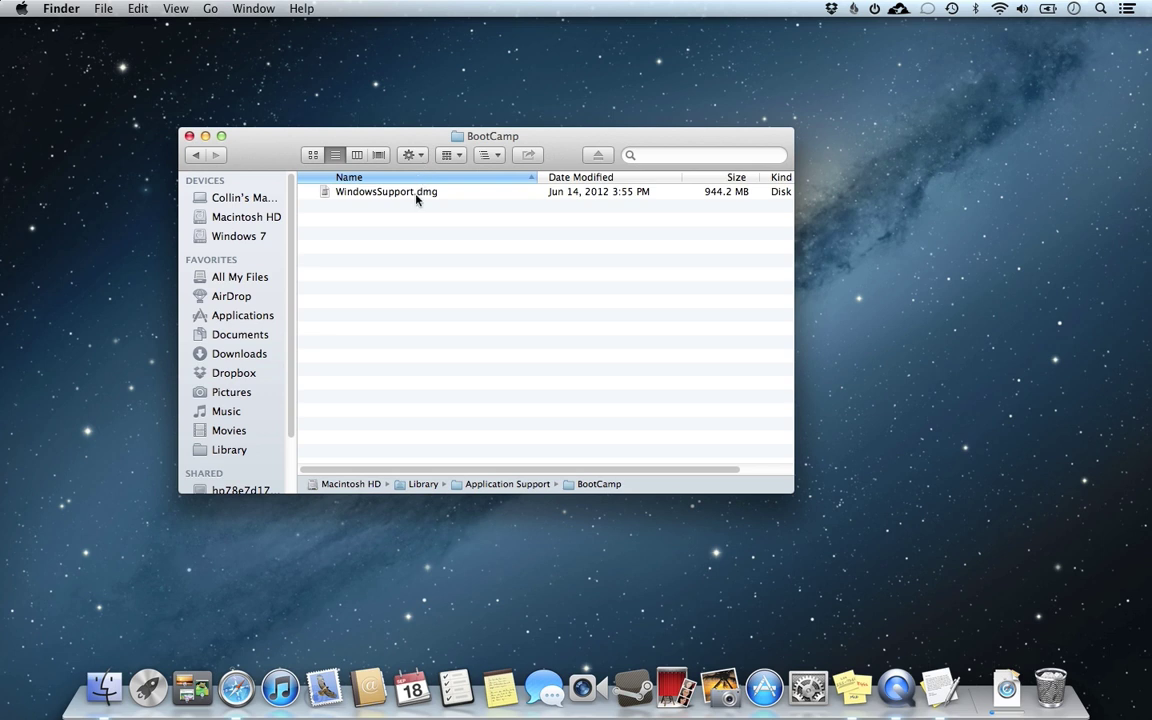
double_click(416, 194)
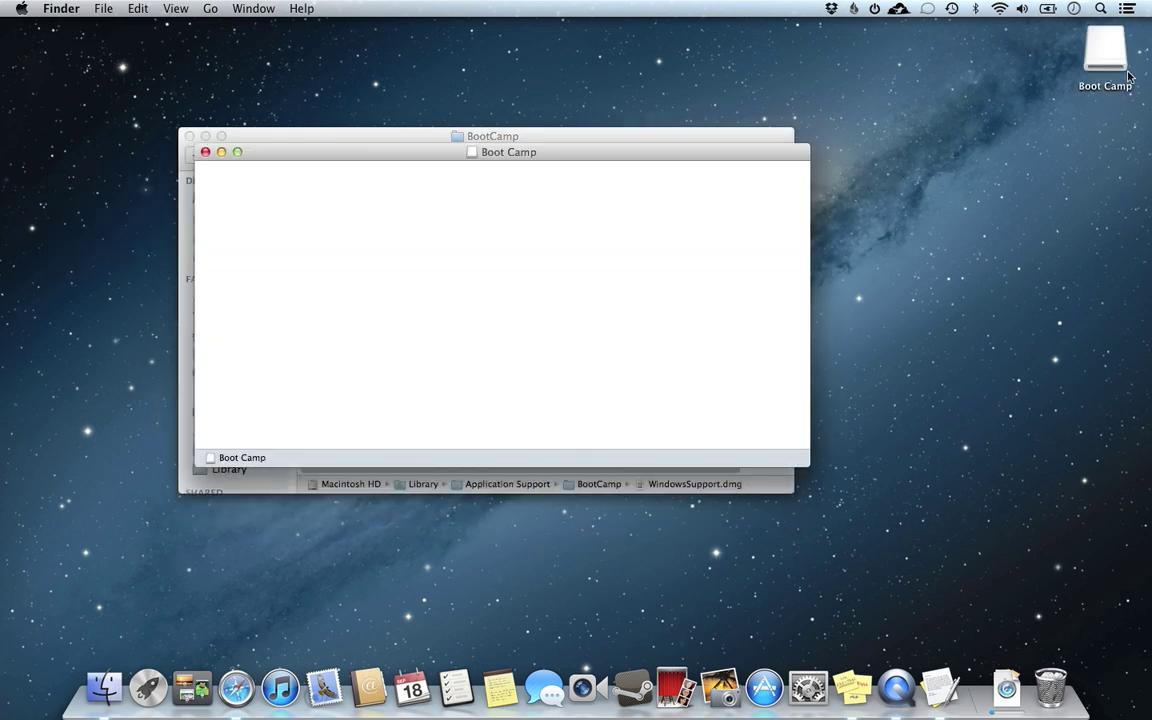
Step: Select all seven support files on the Boot Camp volume and copy them
left_click(676, 137)
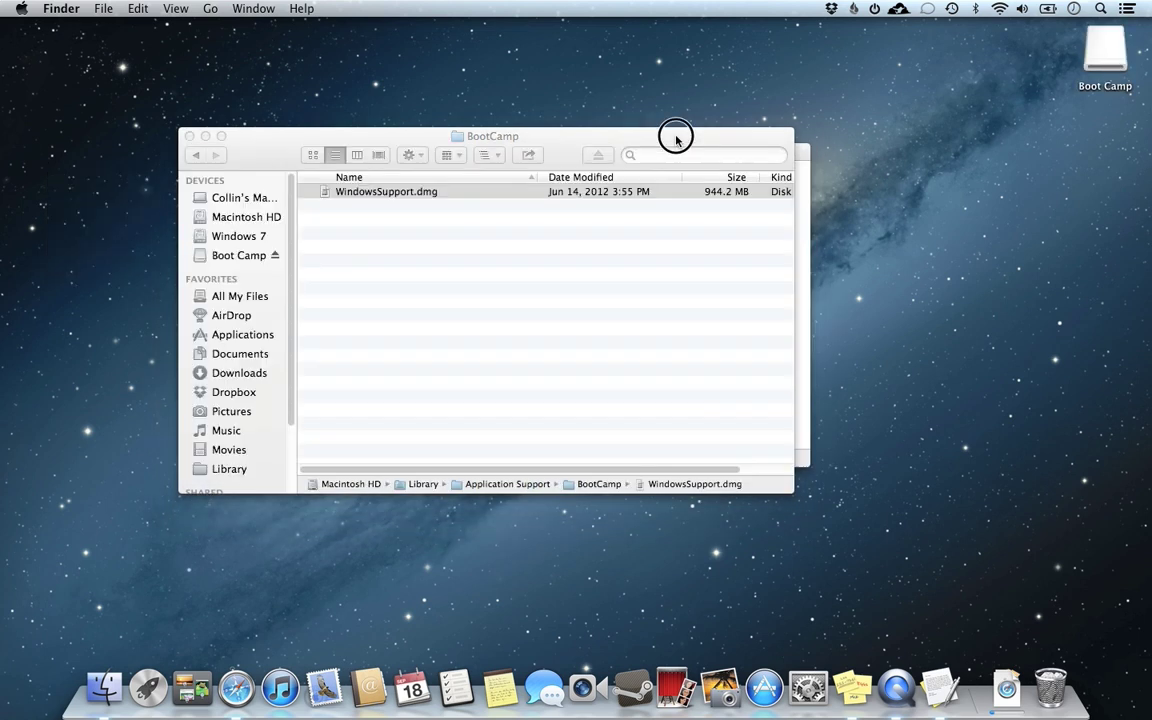
left_click(803, 165)
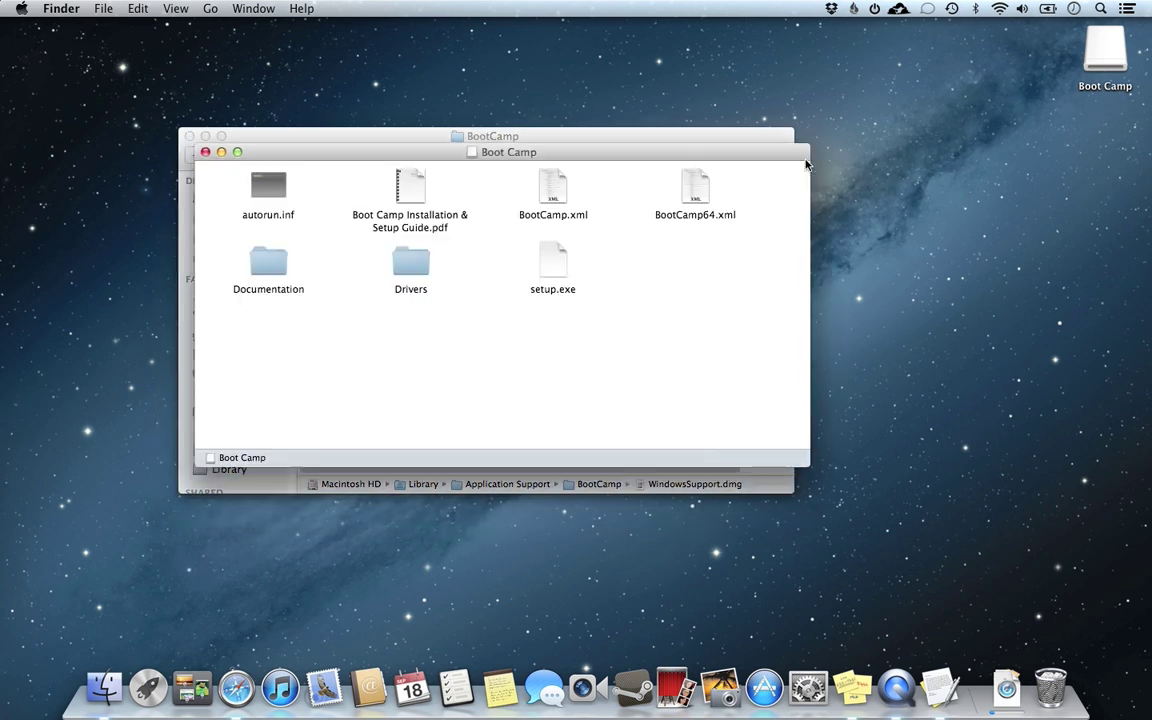
left_click_drag(750, 300, 228, 183)
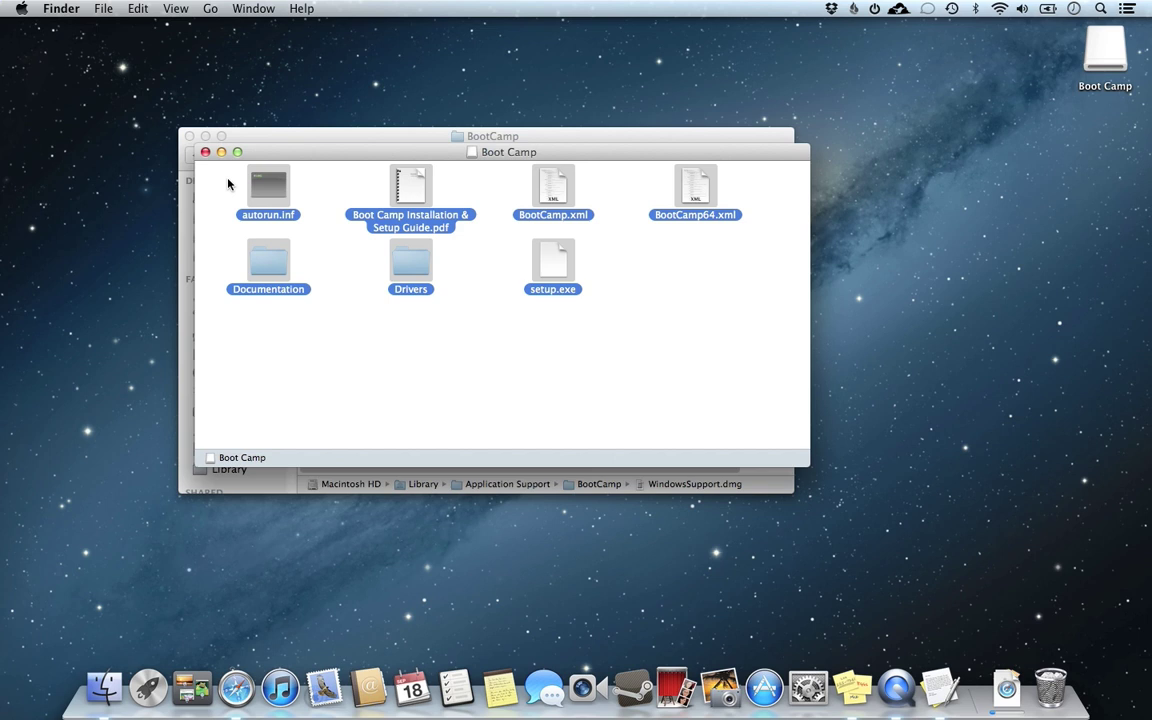
key("super")
right_click(397, 201)
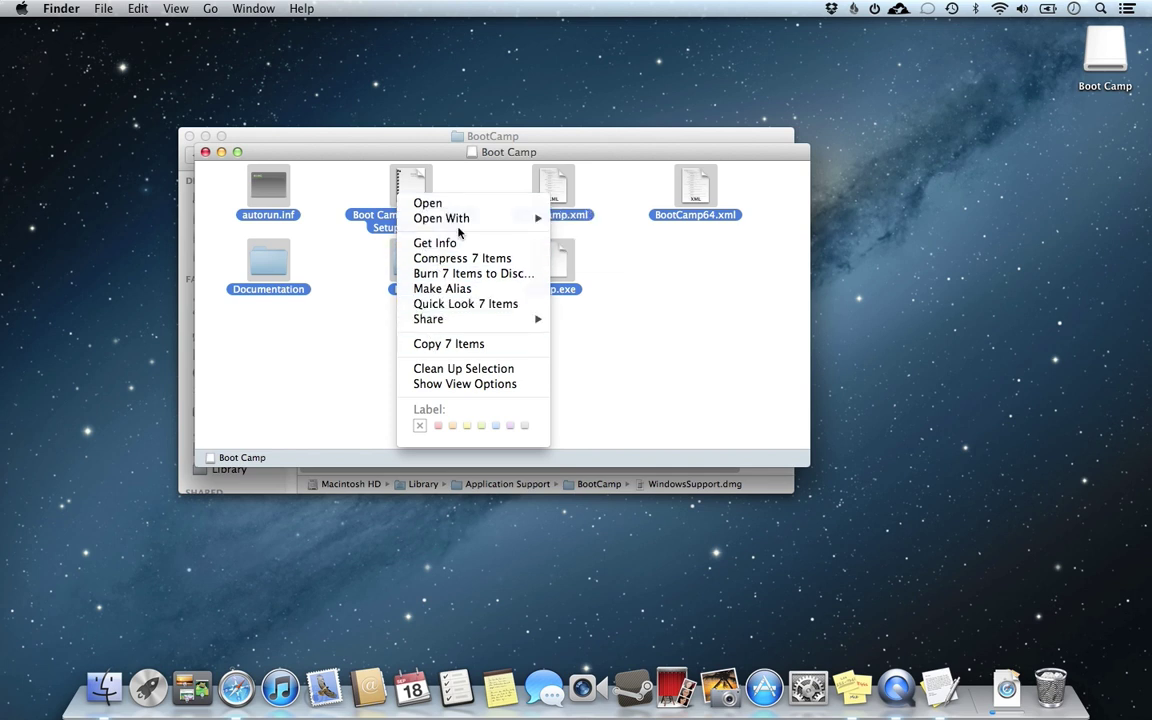
left_click(440, 344)
Step: Close the Boot Camp volume window, eject the volume, and close the BootCamp folder window
left_click(720, 342)
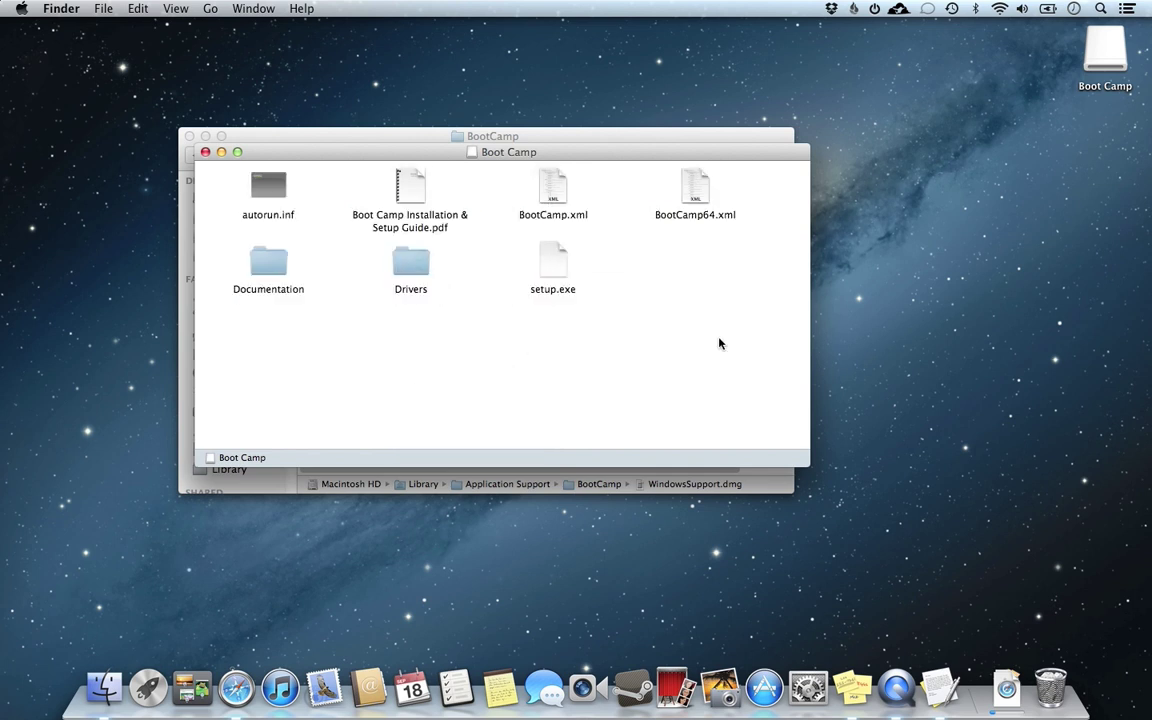
left_click_drag(761, 343, 224, 181)
left_click(213, 183)
key("super+a")
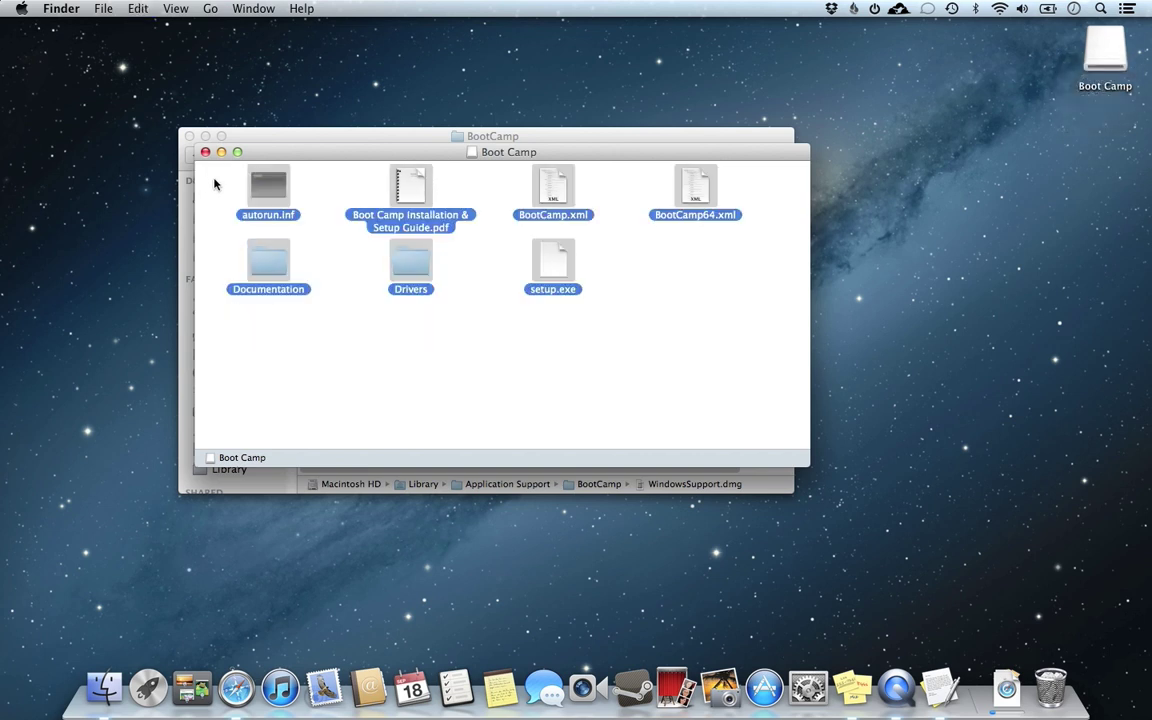
left_click(213, 183)
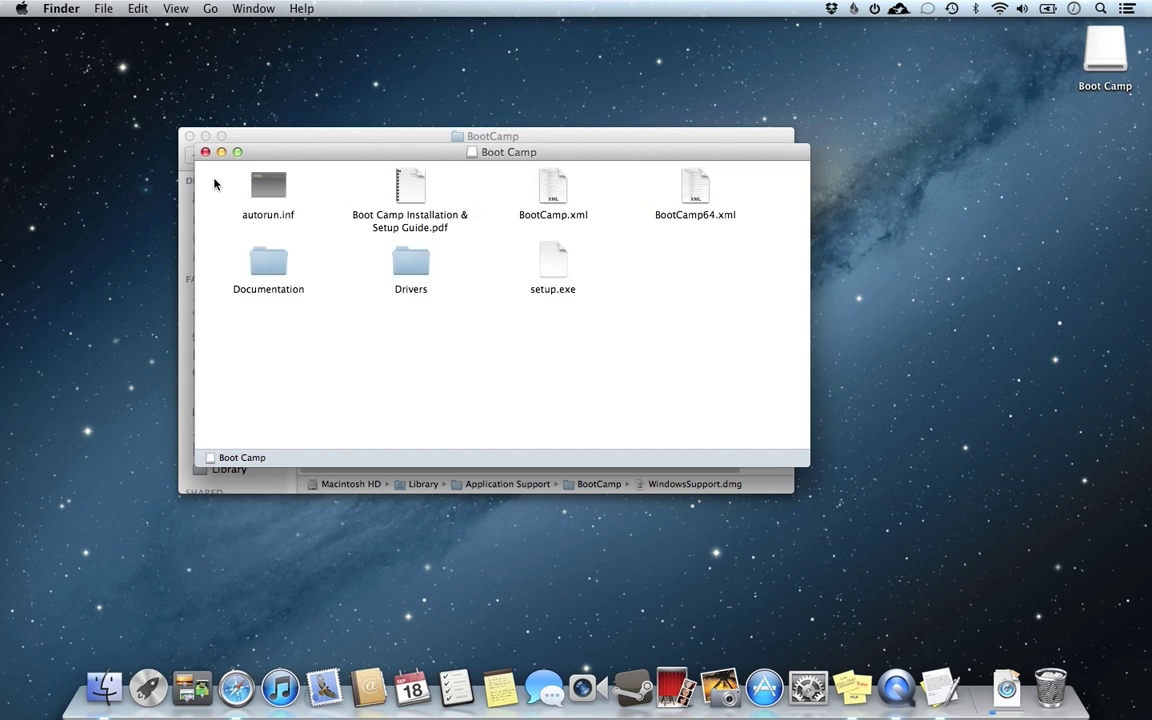
left_click(205, 152)
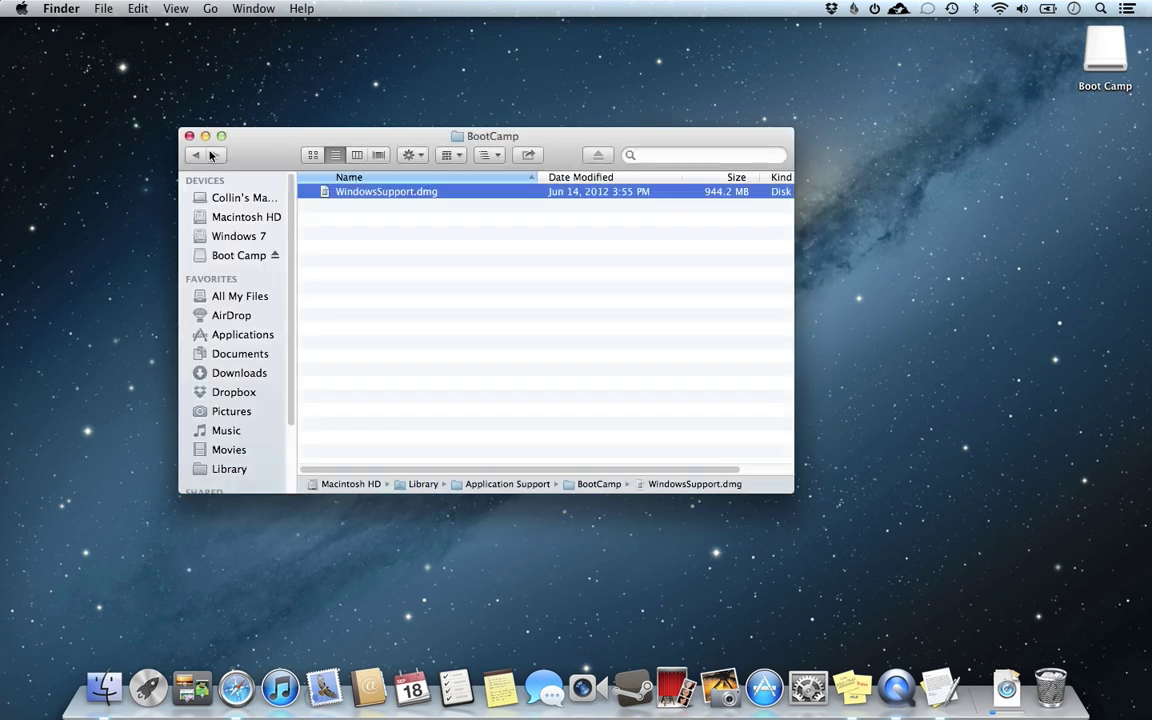
left_click_drag(1105, 50, 1041, 681)
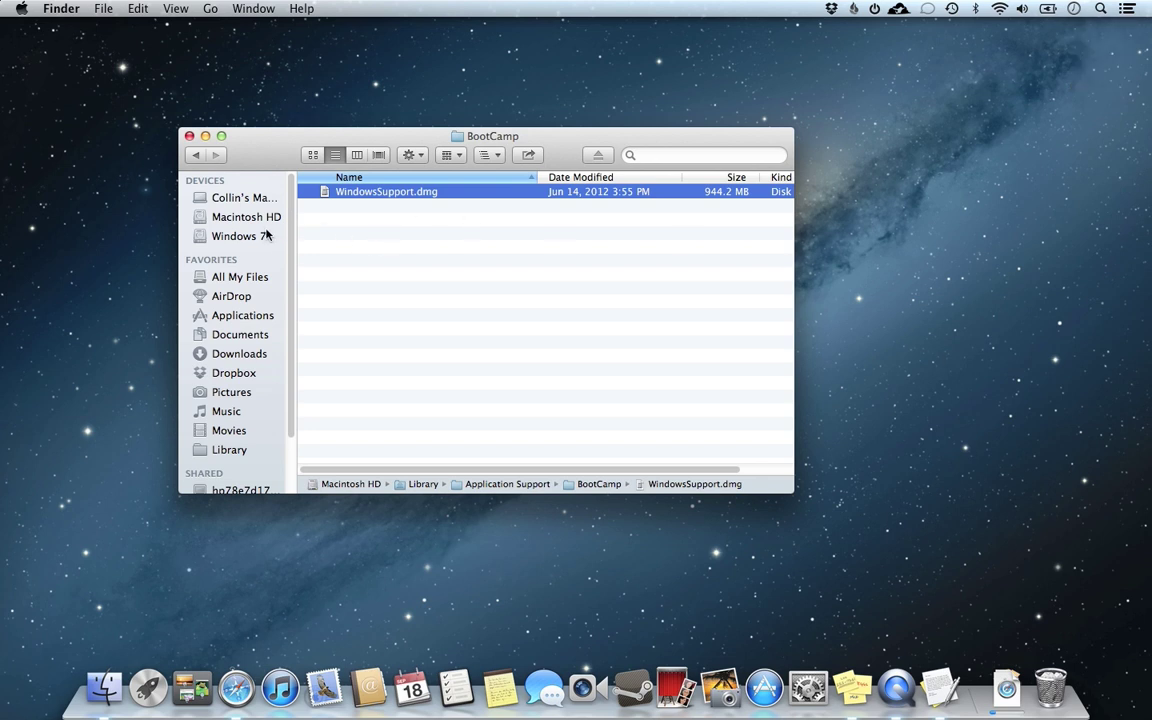
left_click(191, 137)
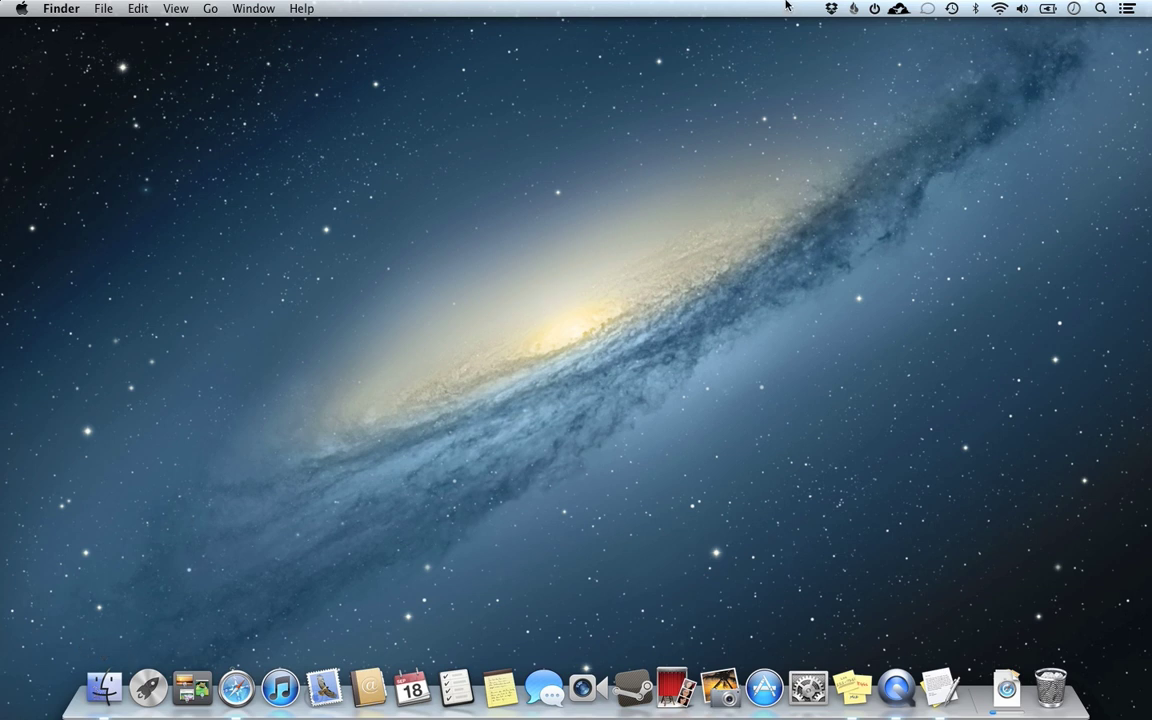
Step: Open the Apple menu, then raise the screen brightness and sound volume
left_click(20, 8)
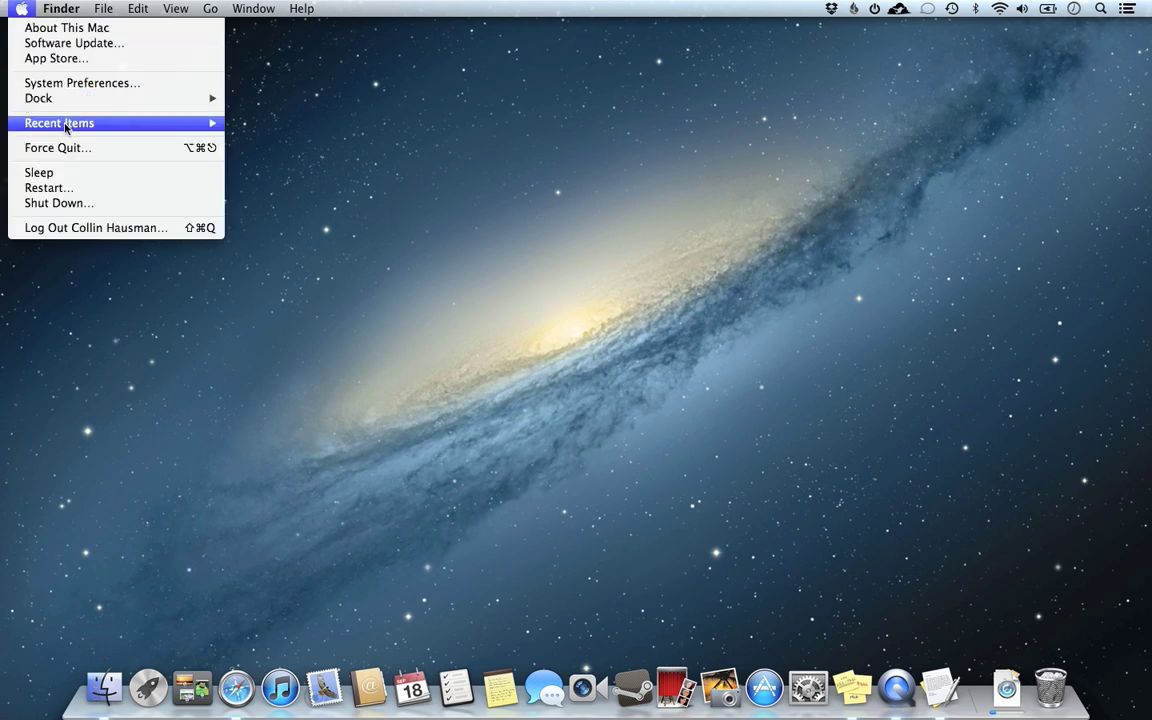
mouse_move(62, 120)
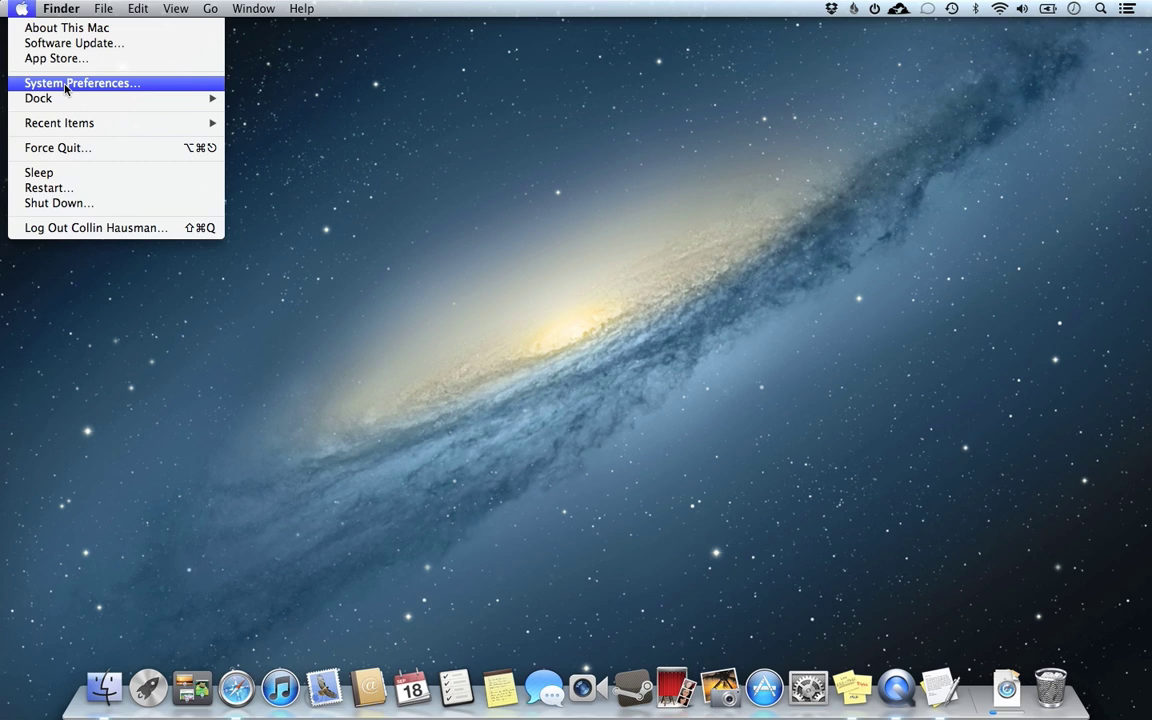
key("XF86MonBrightnessUp")
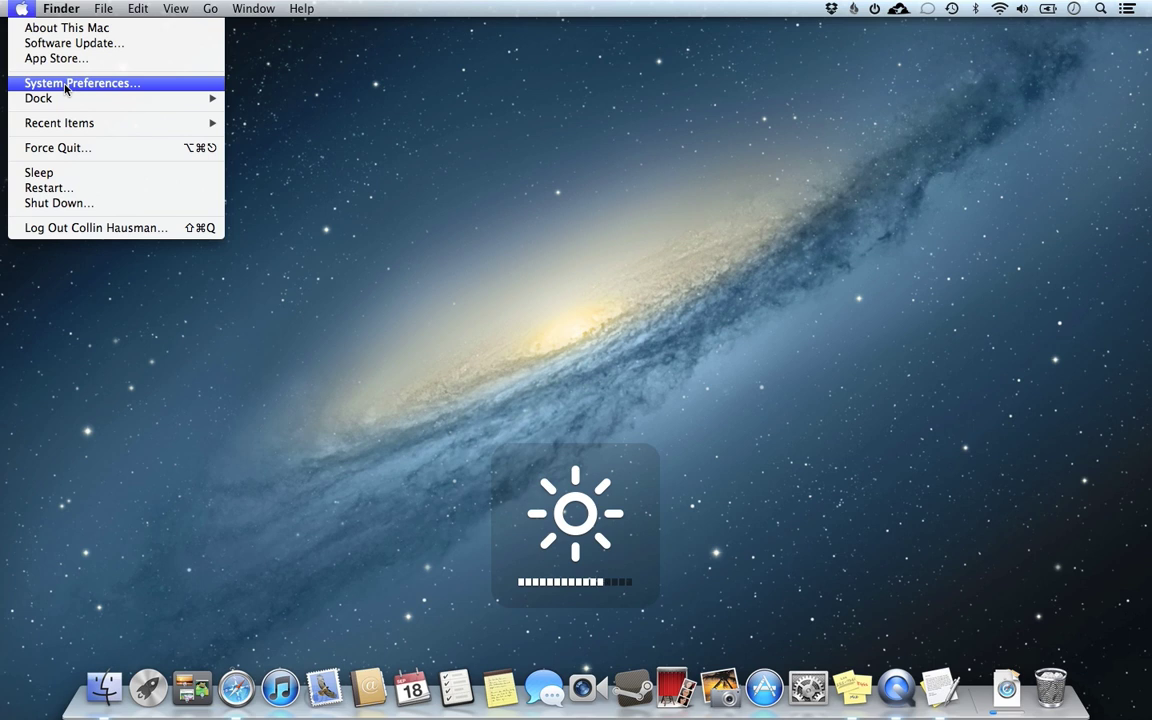
key("XF86AudioRaiseVolume")
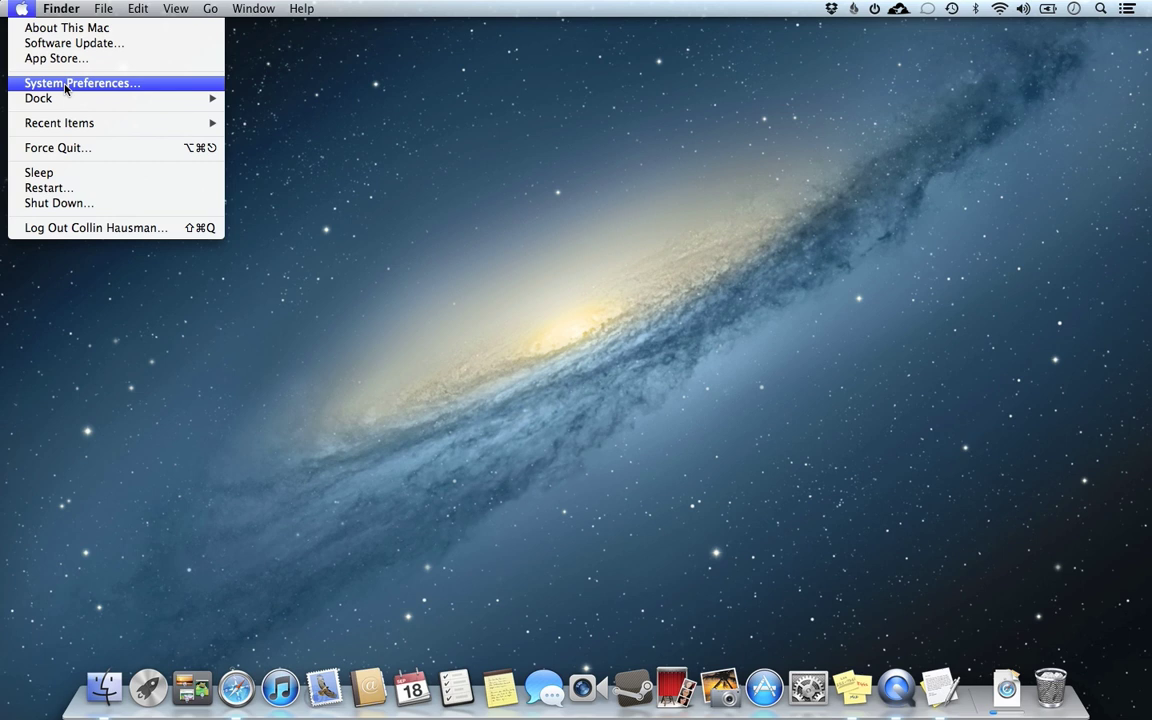
Step: Open System Preferences and review the Startup Disk pane
left_click(64, 85)
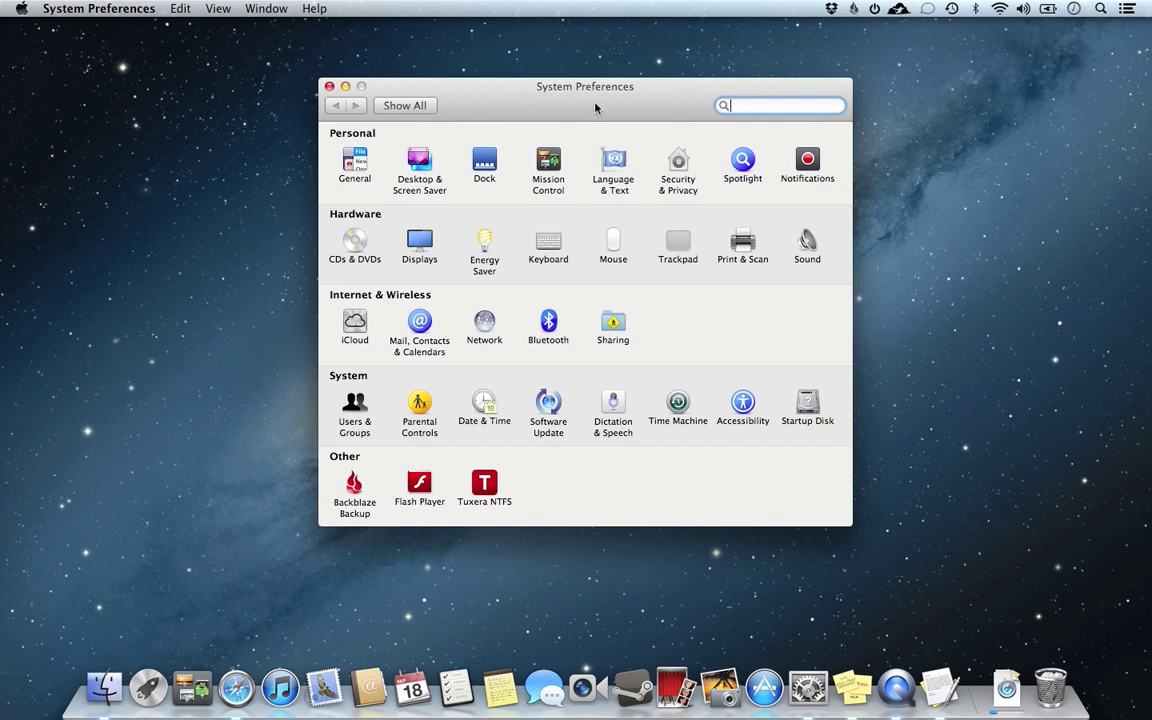
left_click(811, 405)
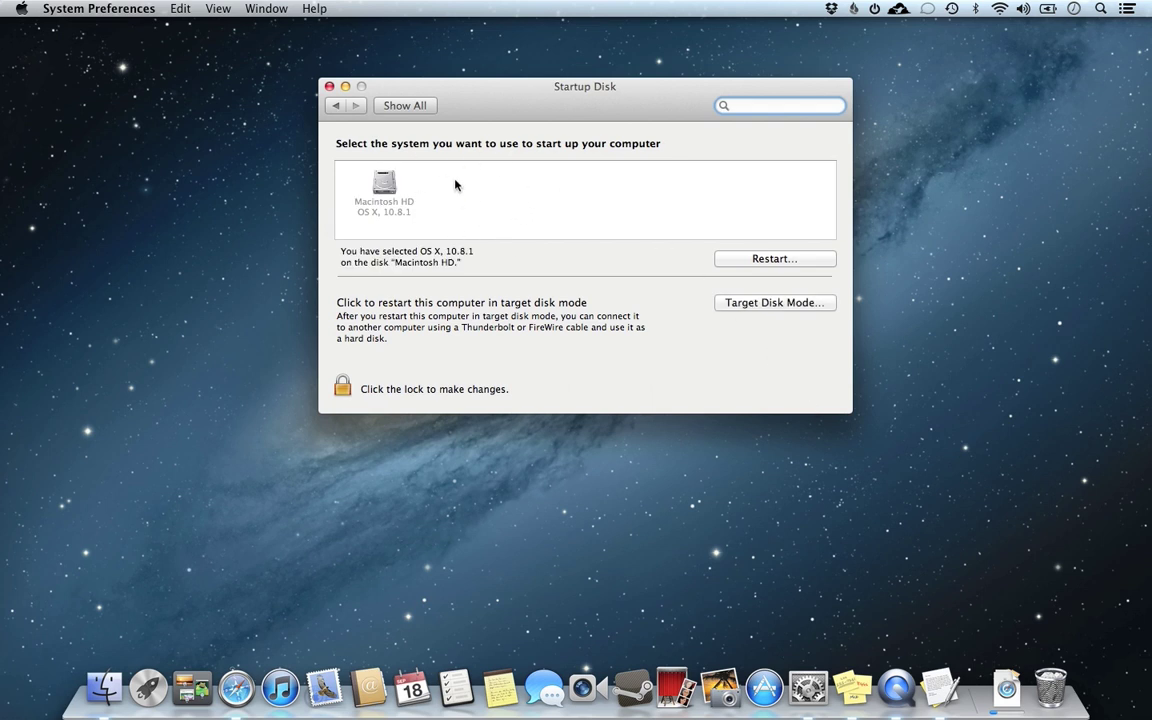
left_click(404, 106)
Step: Check the Tuxera NTFS settings, revisit Startup Disk showing only Macintosh HD, then quit
left_click(474, 489)
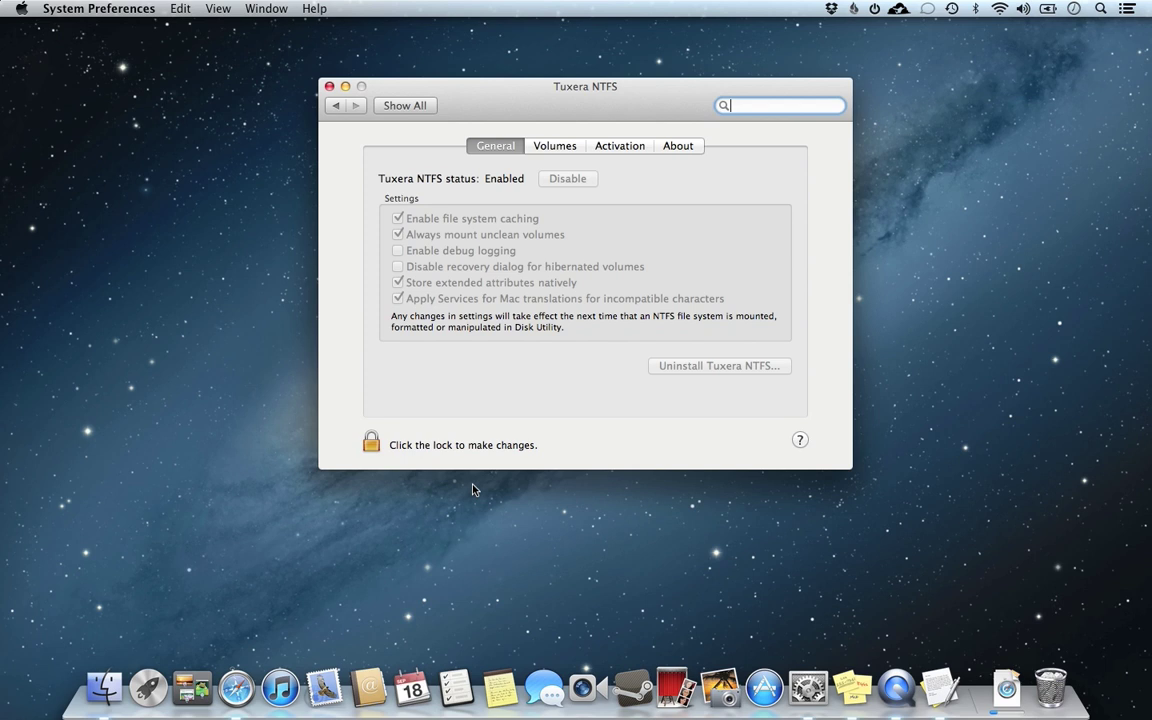
left_click(336, 106)
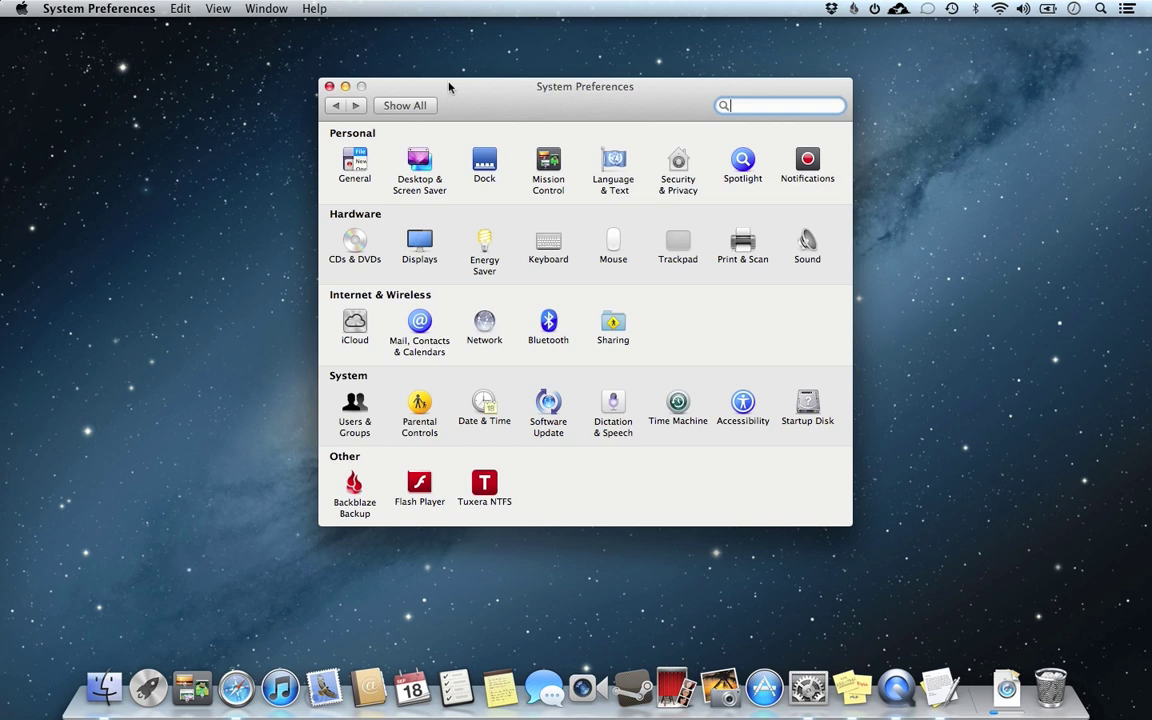
left_click(807, 405)
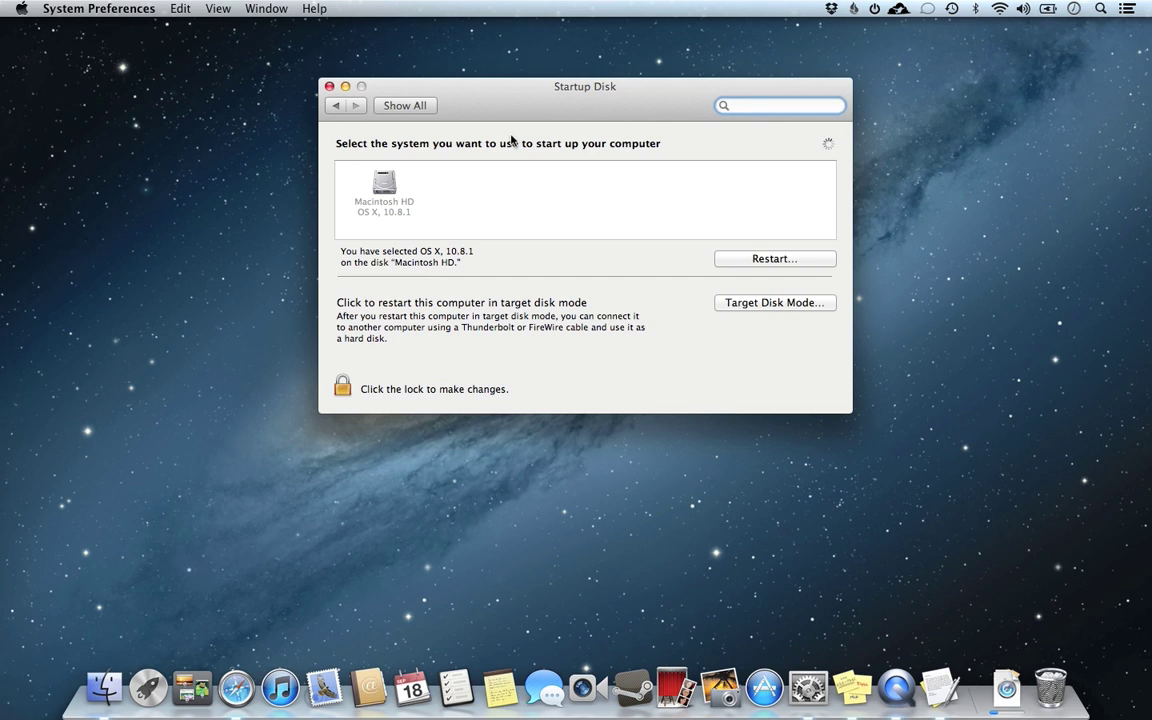
left_click(329, 87)
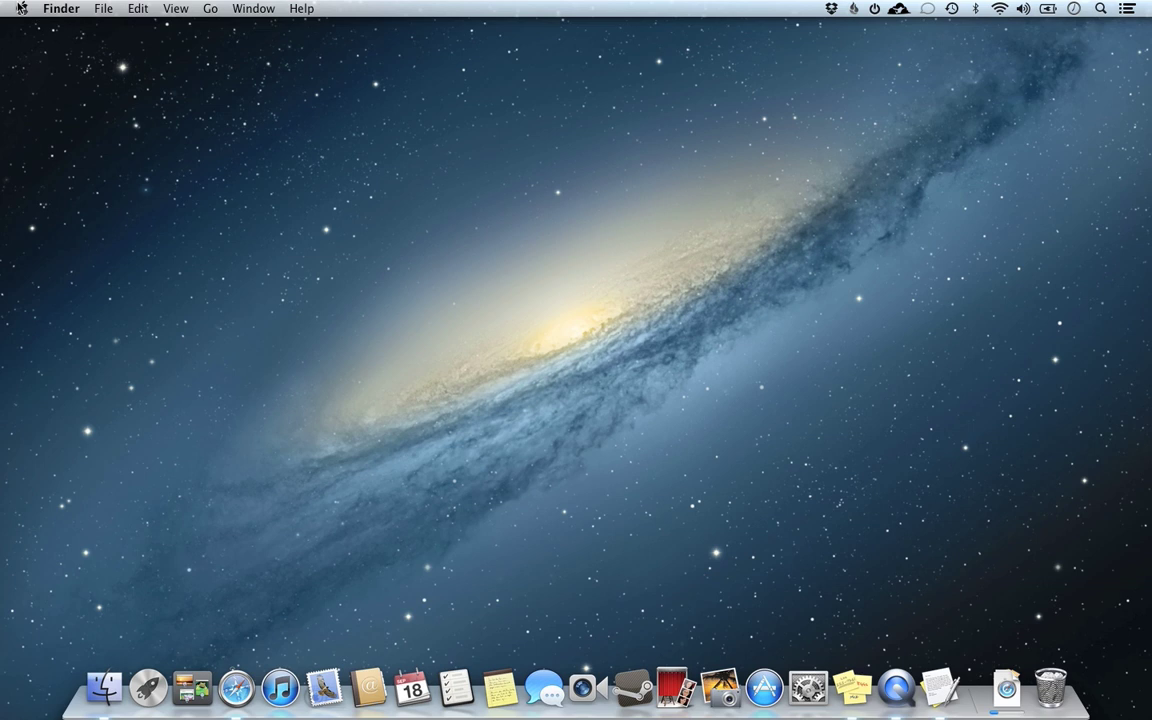
left_click(21, 8)
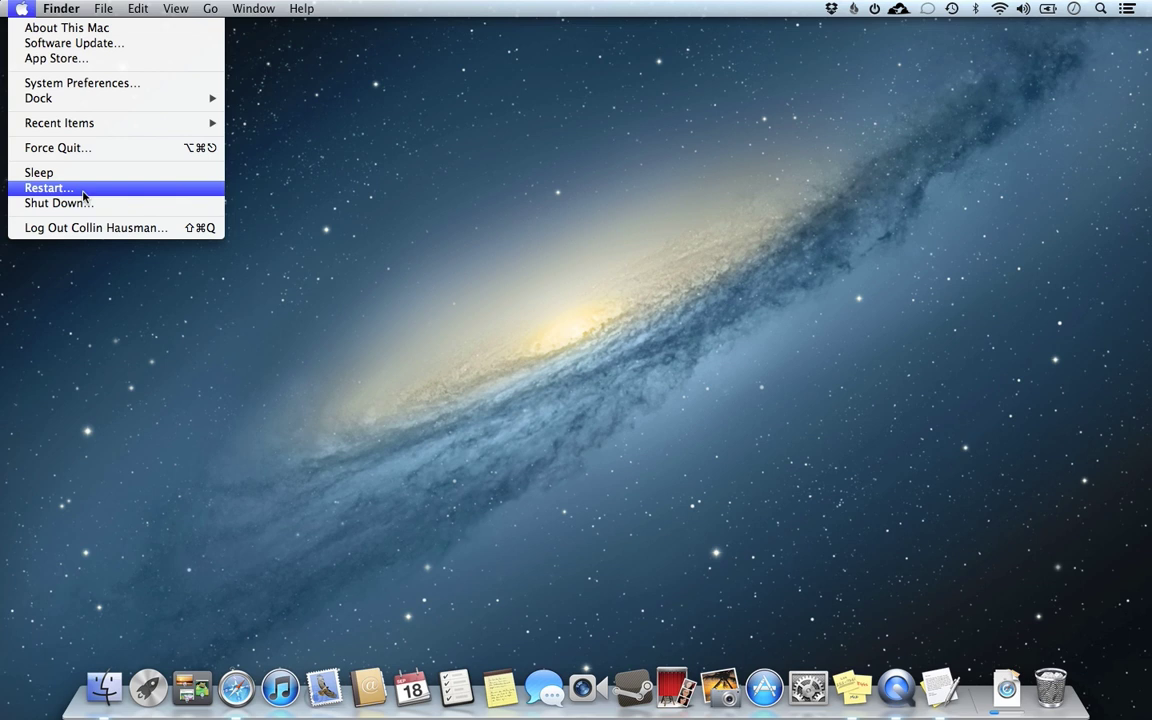
left_click(571, 159)
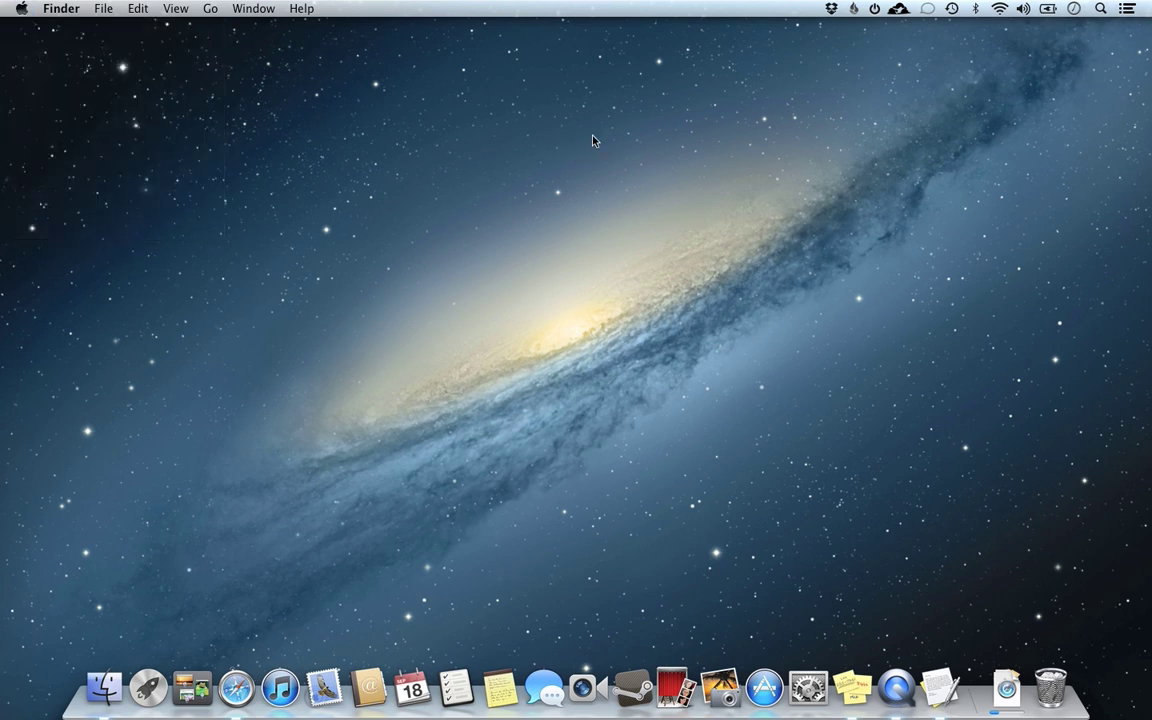
Step: View QuickBoot's Macintosh HD and Windows 7 boot options, then show Launchpad's main grid
left_click(873, 10)
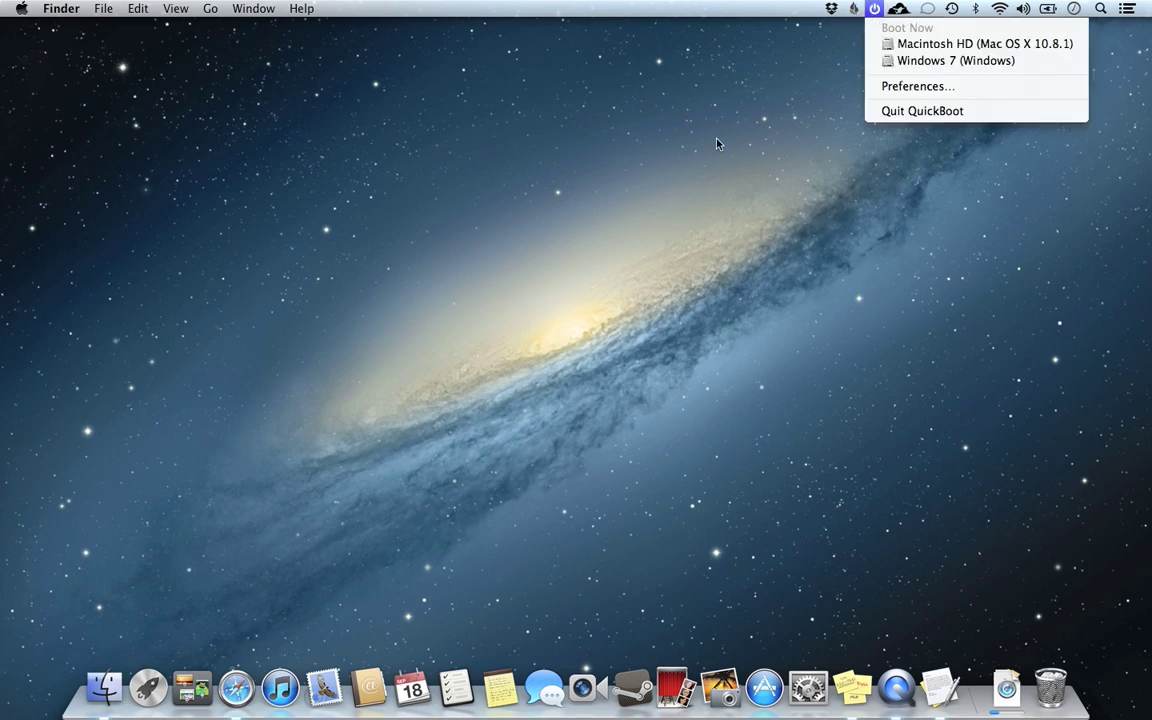
key("F4")
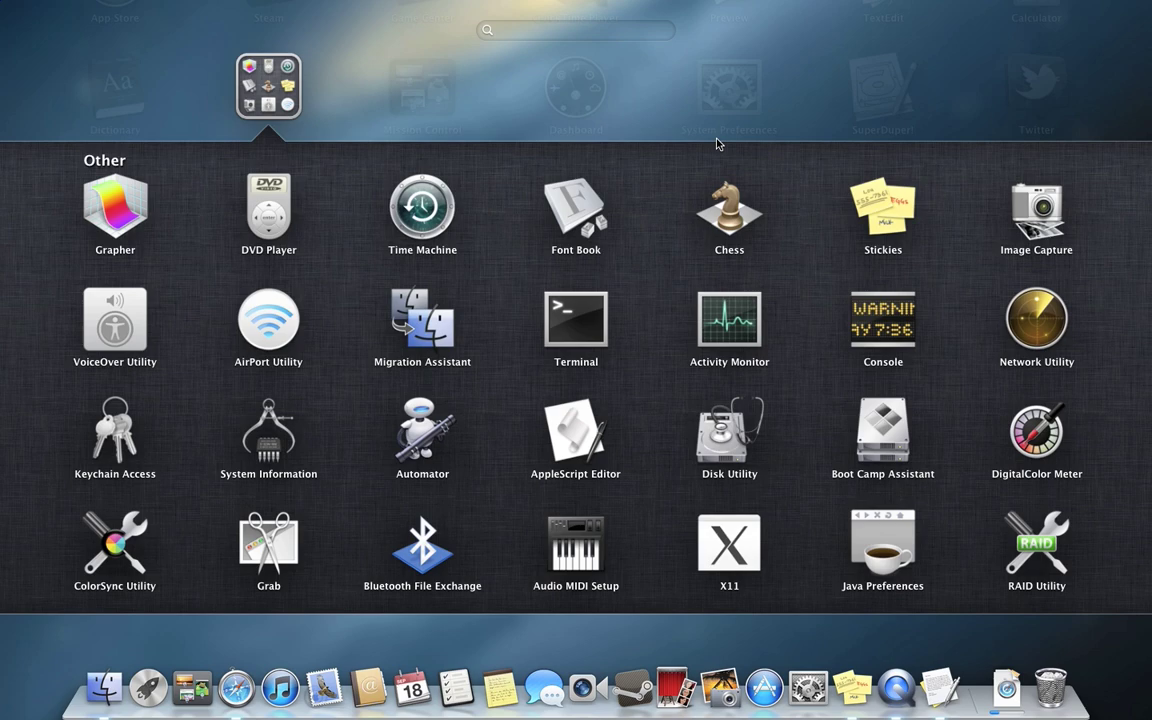
left_click(722, 128)
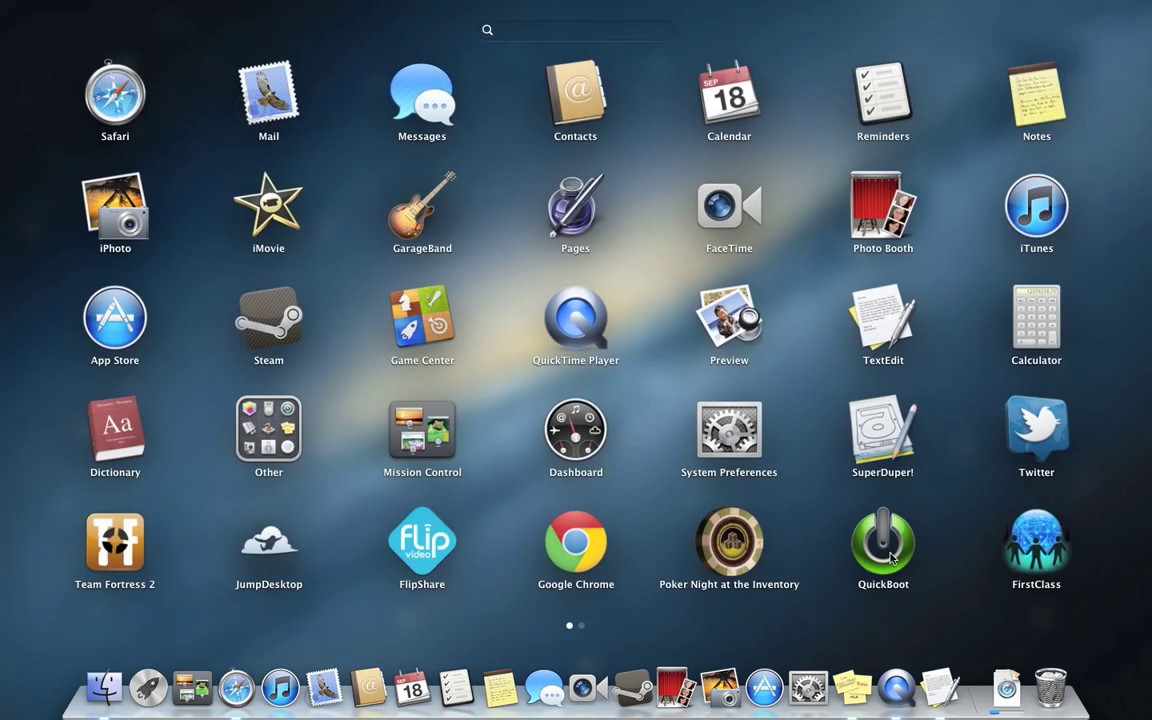